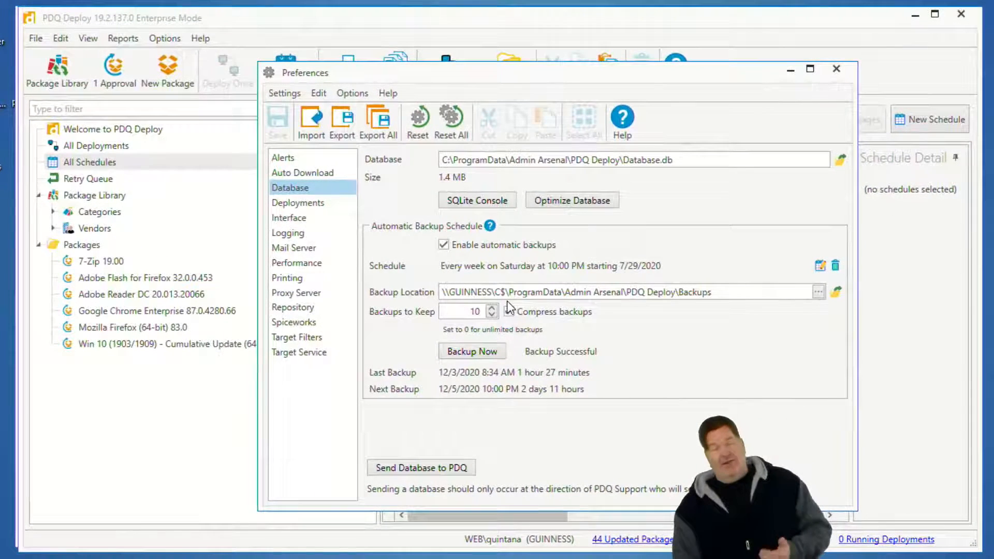
# Run an immediate database backup with Compress backups enabled, view the files in the backup location folder, and close the Preferences.
pyautogui.click(509, 311)
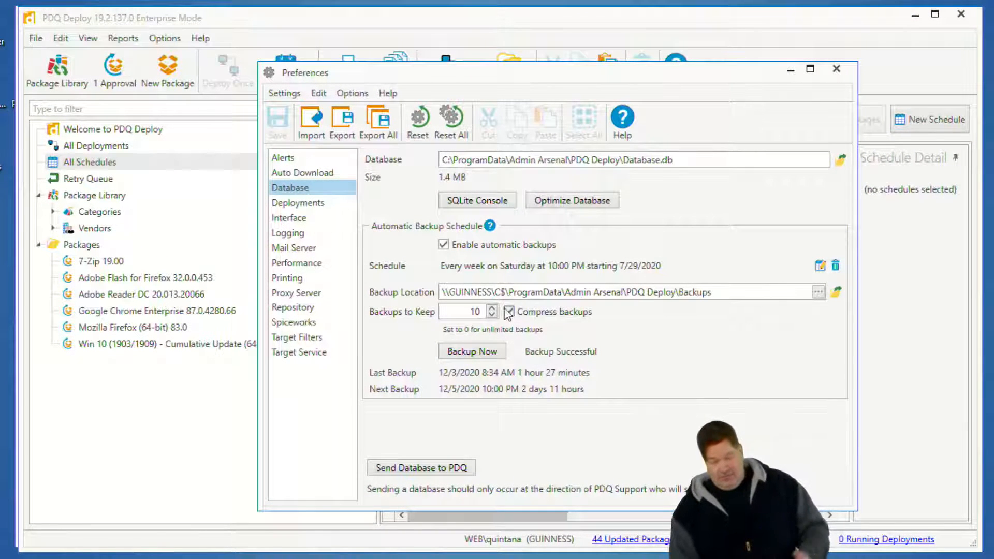
pyautogui.click(488, 356)
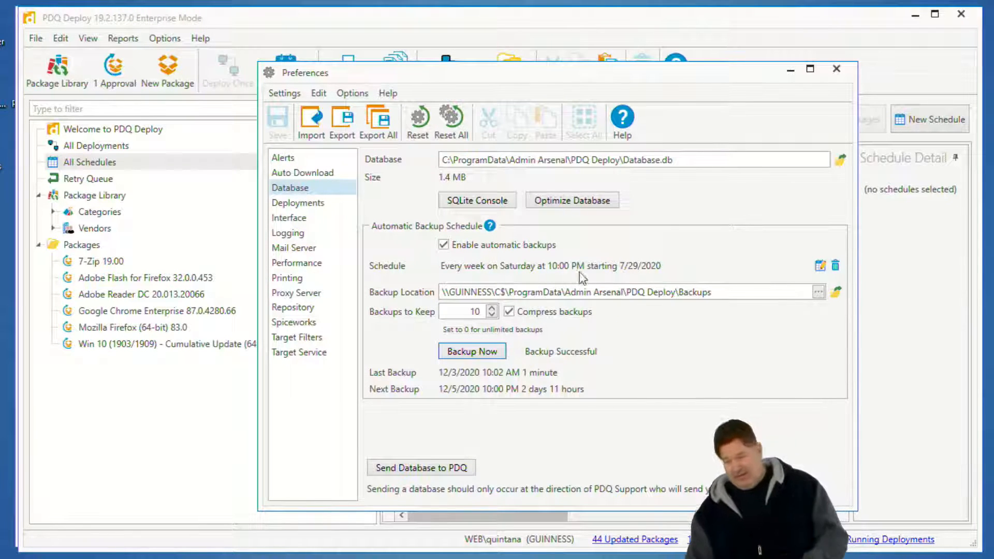
pyautogui.click(839, 298)
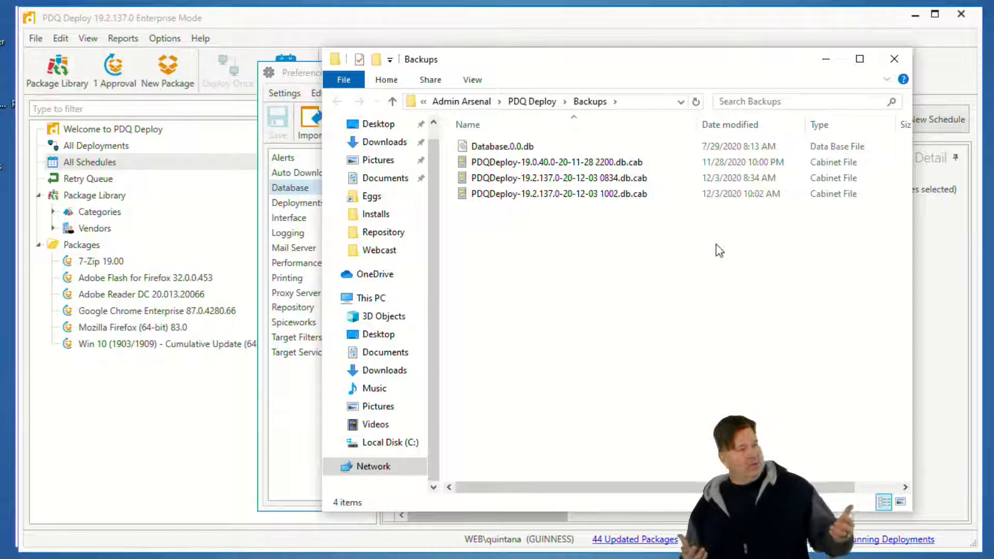
pyautogui.click(826, 61)
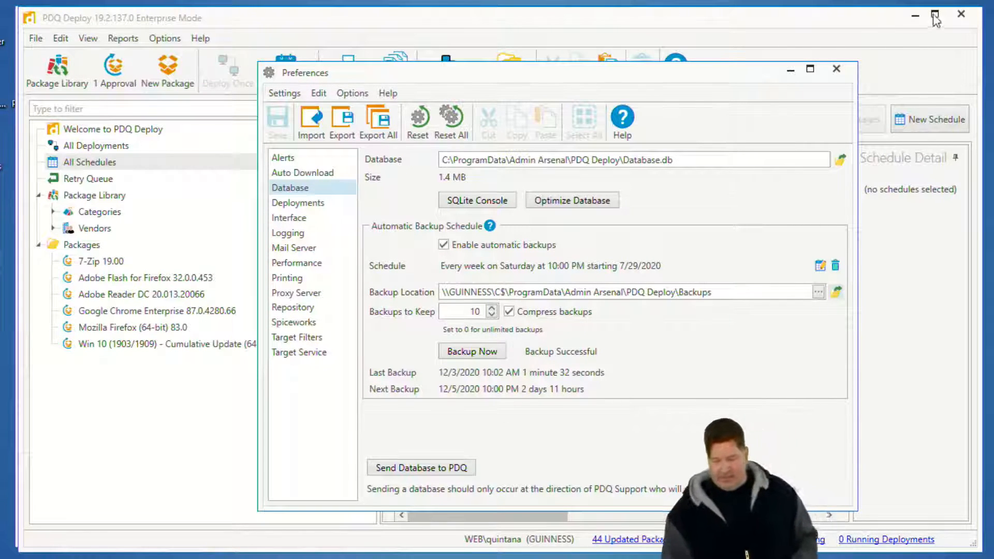
pyautogui.click(842, 74)
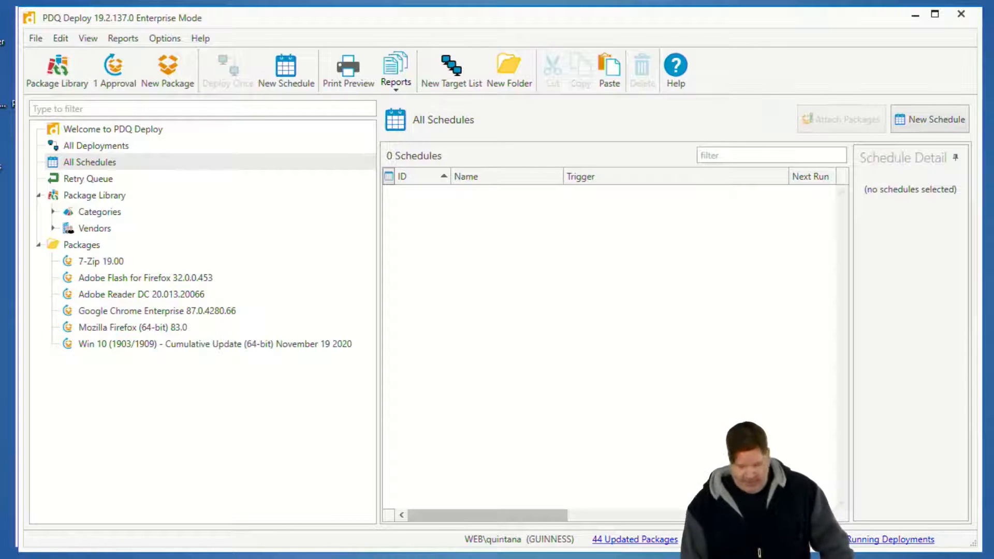
# Reopen the database preferences, open the folder containing the live PDQ Deploy database, and select Database.db.
pyautogui.hotkey('alt', 'Tab')
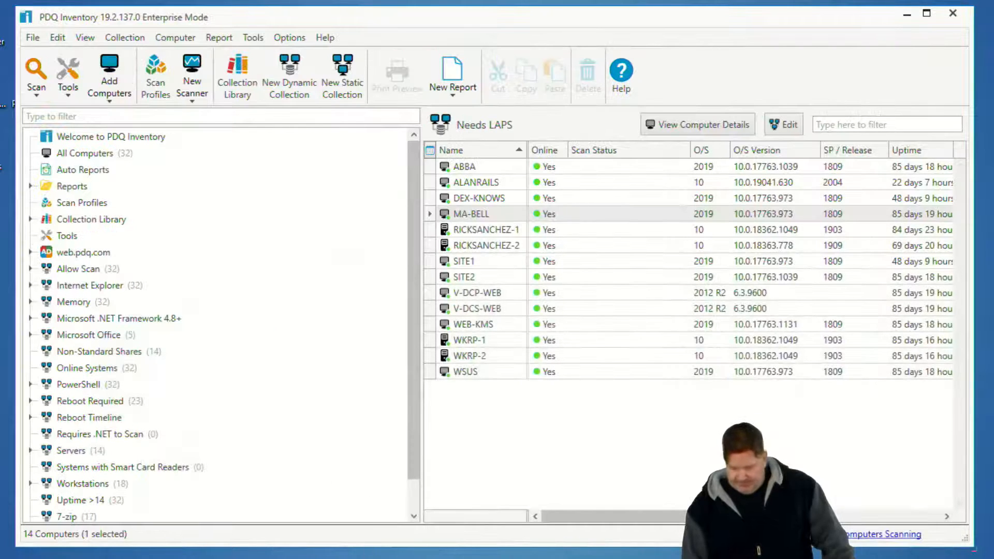
pyautogui.hotkey('alt', 'Tab')
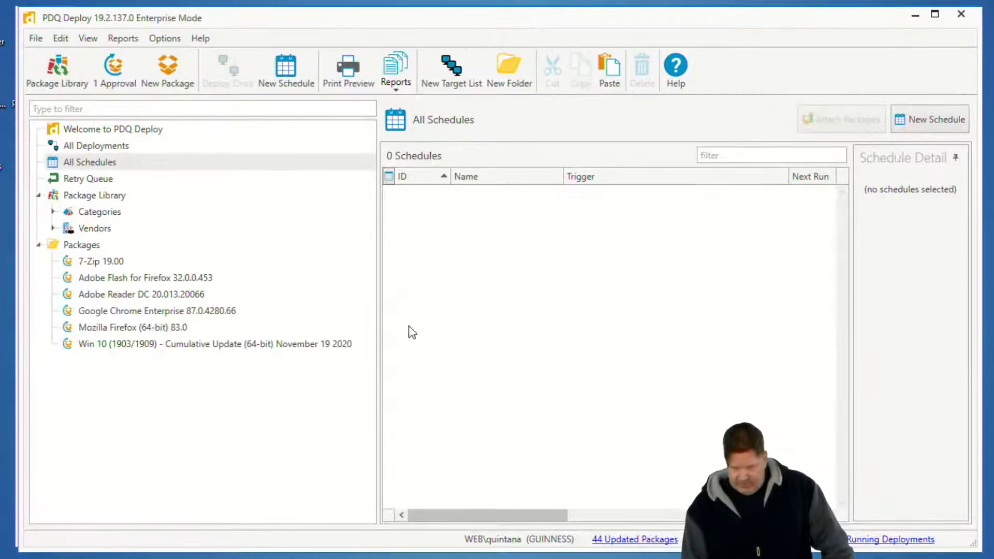
pyautogui.click(166, 39)
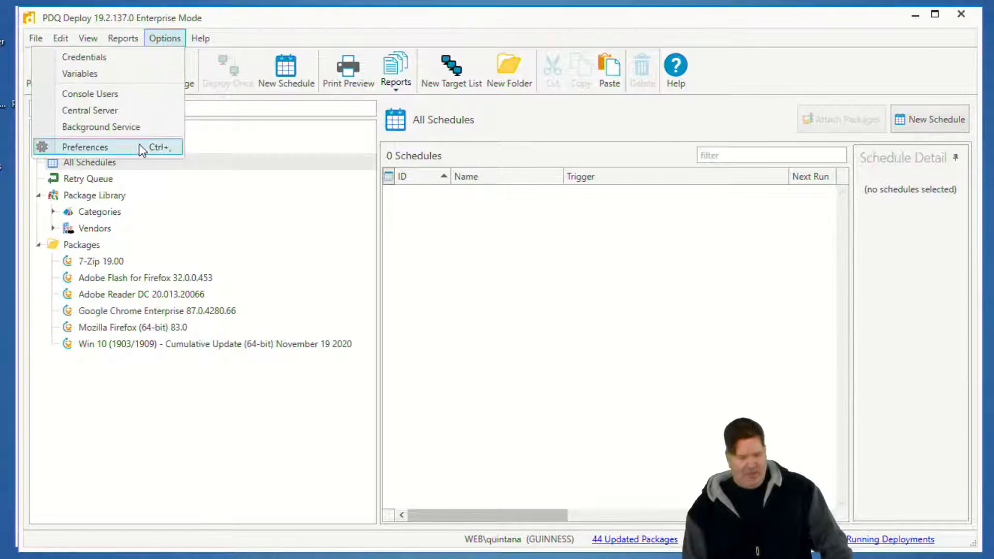
pyautogui.click(103, 147)
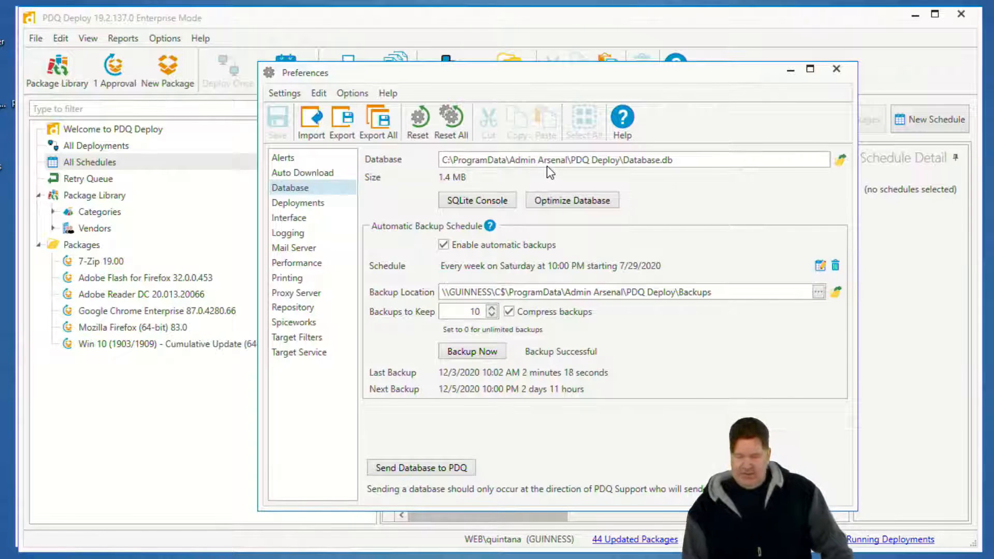
pyautogui.click(840, 160)
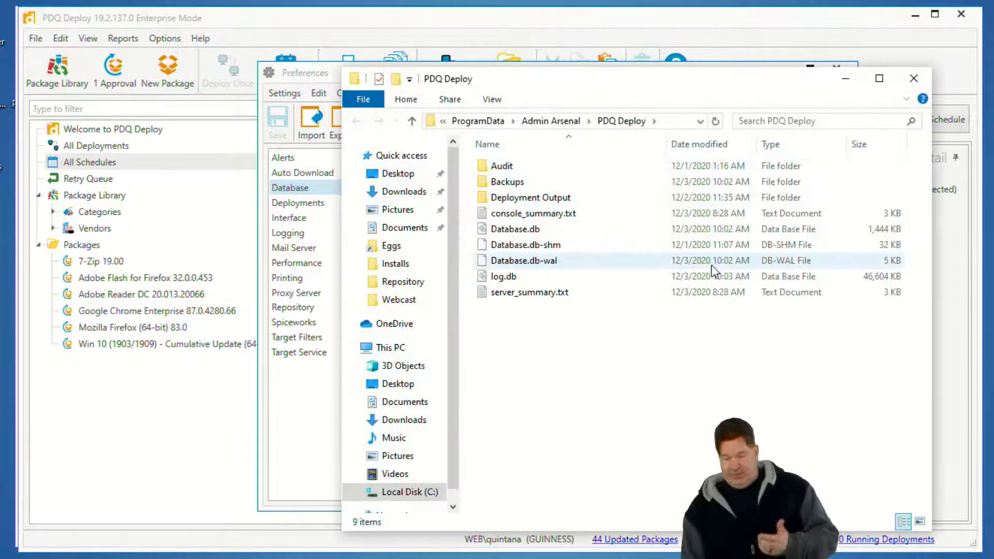
pyautogui.click(537, 233)
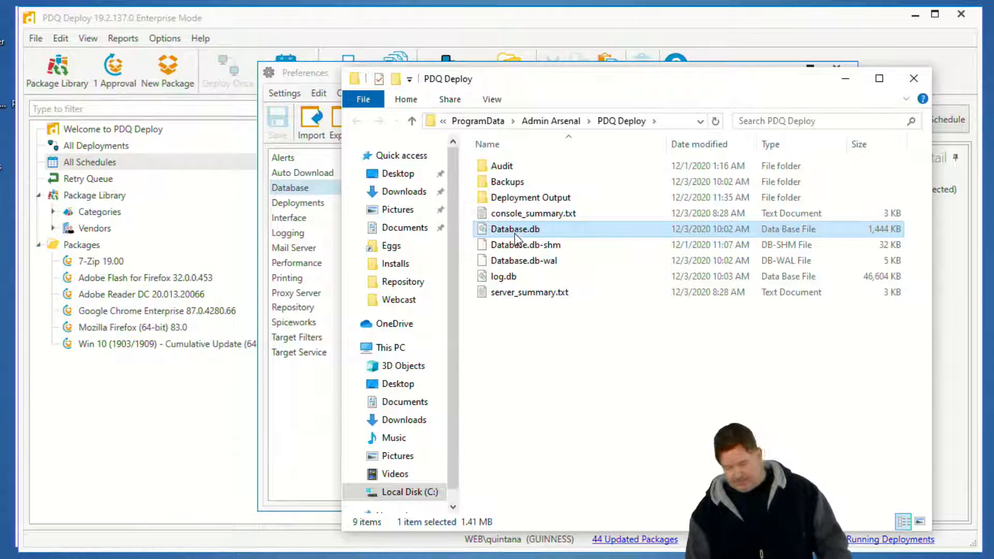
# In the AlanRails remote session, set the Services window aside and view the PDQ Deploy console's Packages folder.
pyautogui.press('F2')
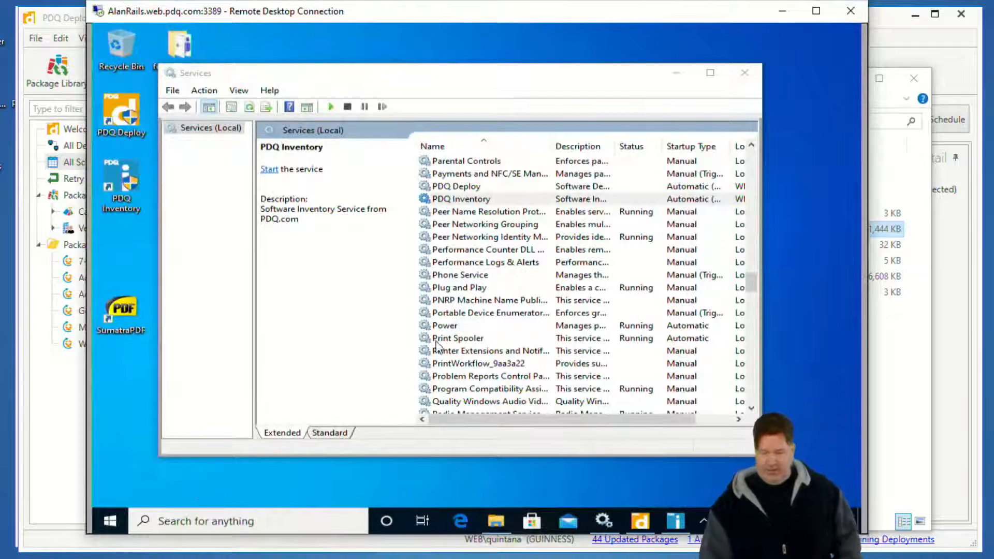
pyautogui.click(678, 72)
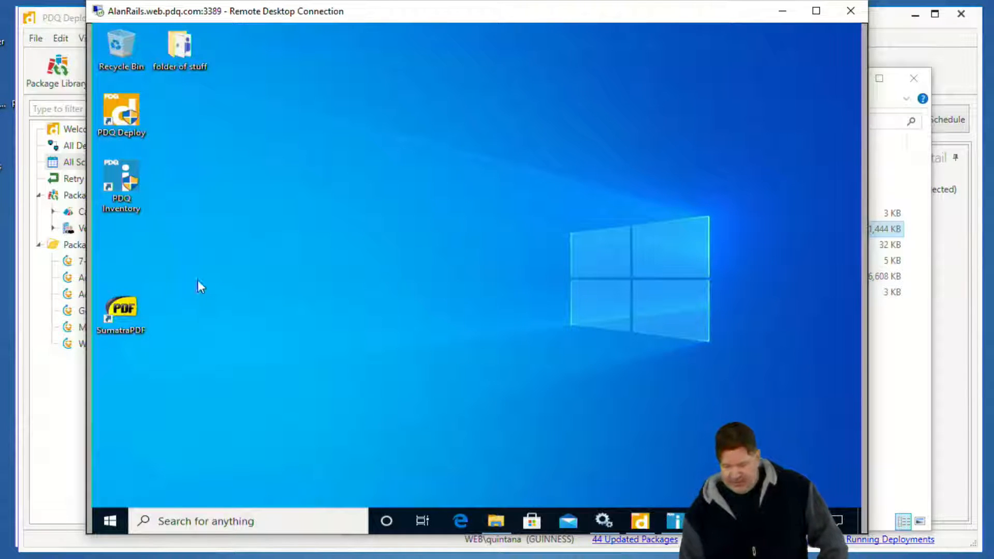
pyautogui.doubleClick(123, 176)
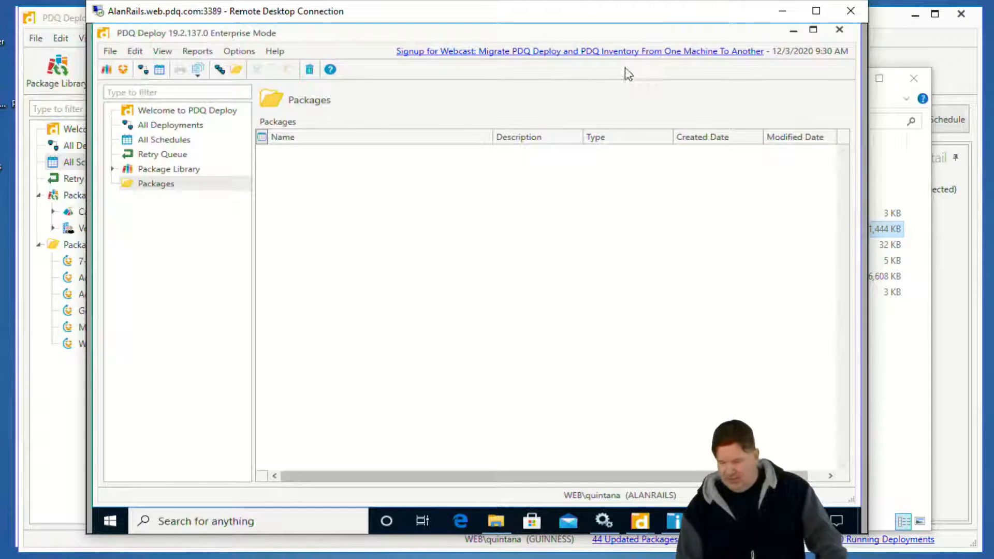
pyautogui.click(782, 13)
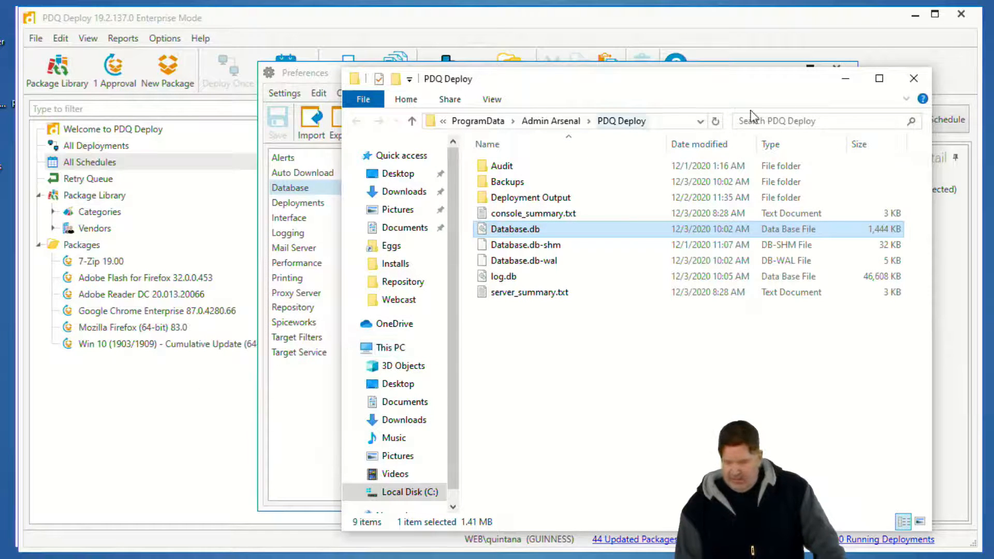
# Close the Preferences and arrange the Backups and local PDQ Deploy folder windows side by side.
pyautogui.moveTo(807, 85); pyautogui.dragTo(929, 108)
pyautogui.click(752, 64)
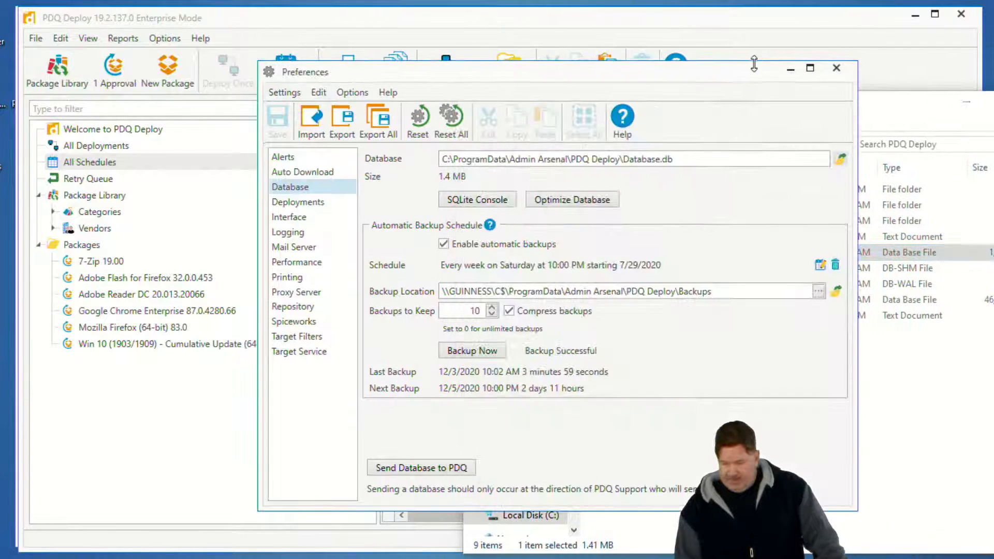
pyautogui.click(836, 68)
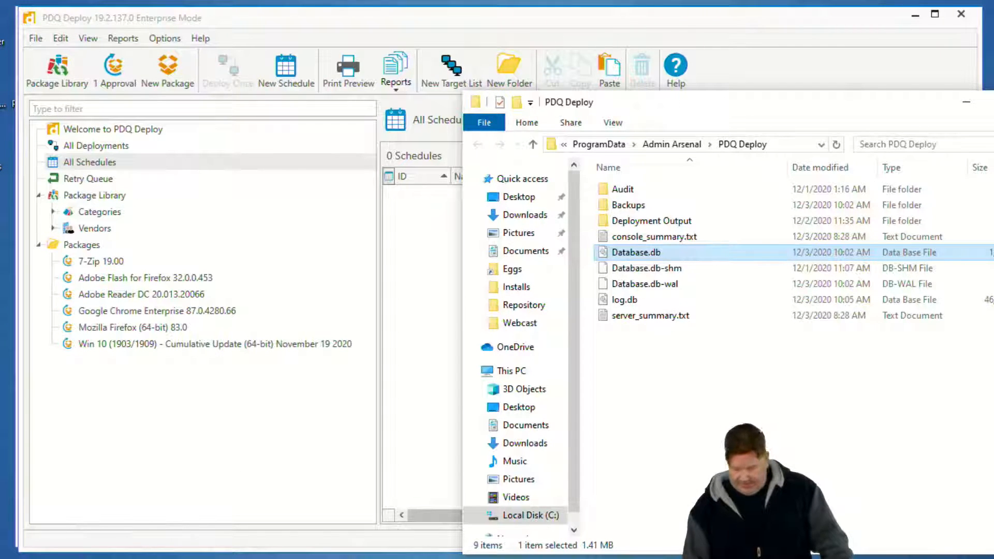
pyautogui.press('super')
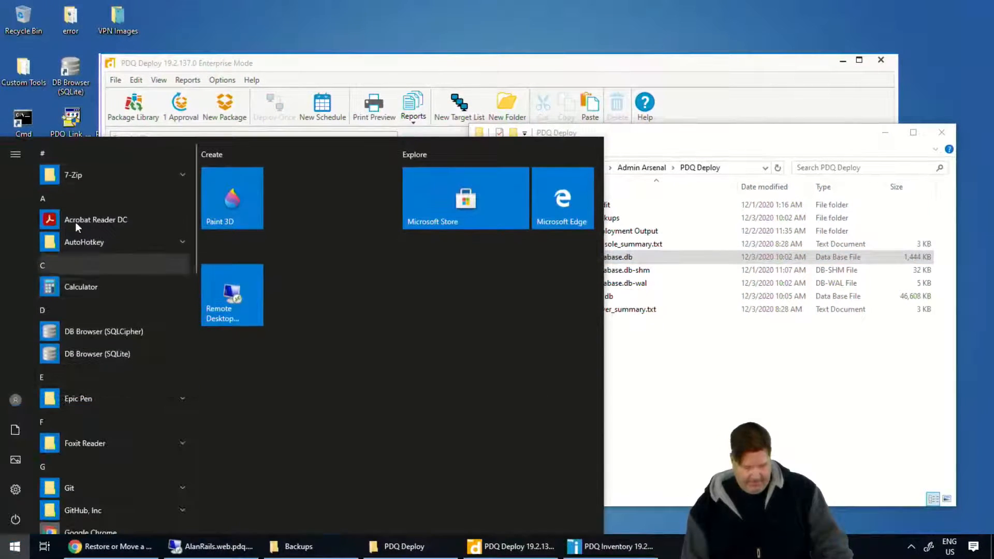
pyautogui.click(741, 325)
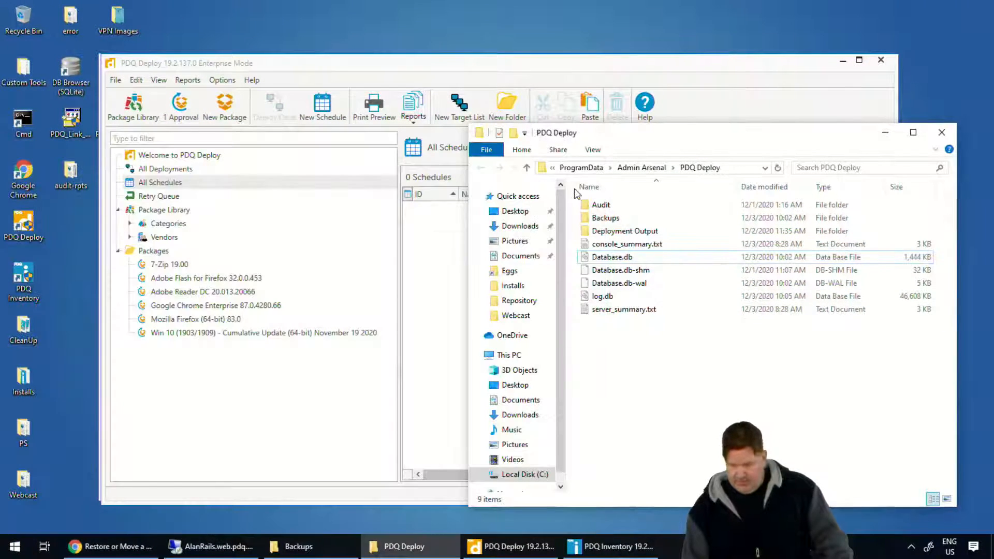
pyautogui.click(299, 547)
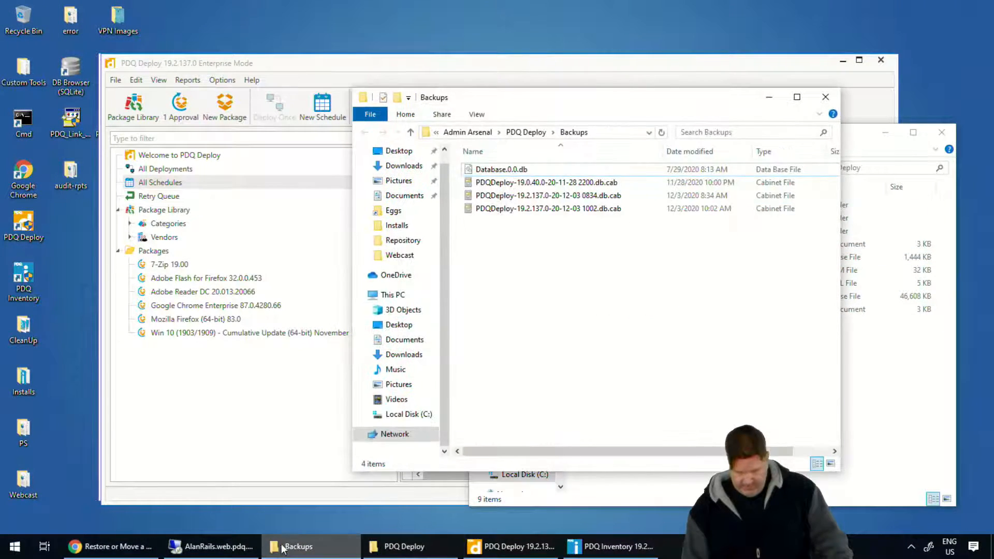
pyautogui.moveTo(569, 113); pyautogui.dragTo(268, 115)
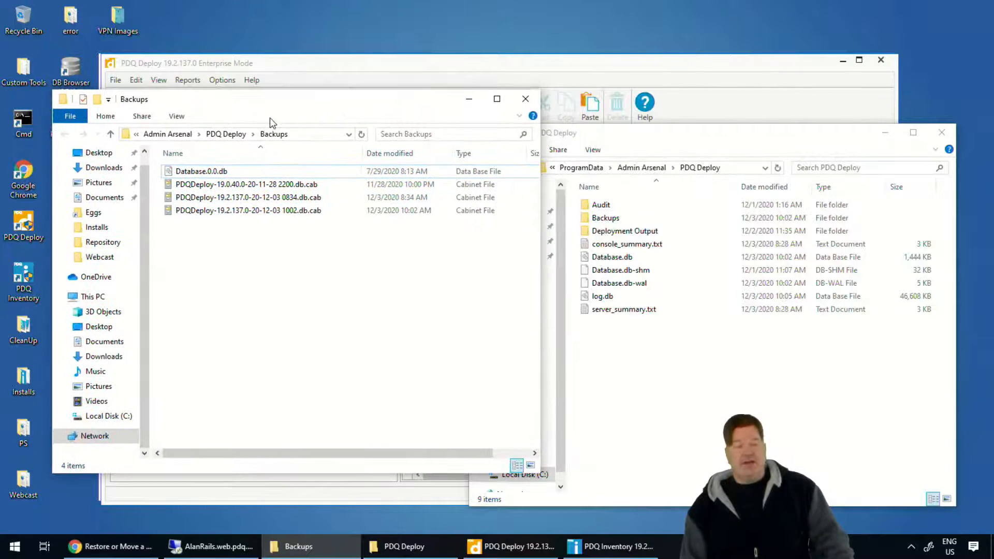
# Browse the Backups window to \\alanrails\c$\ProgramData\Admin Arsenal\PDQ Deploy and select Database.db there.
pyautogui.click(302, 134)
pyautogui.write('\\')
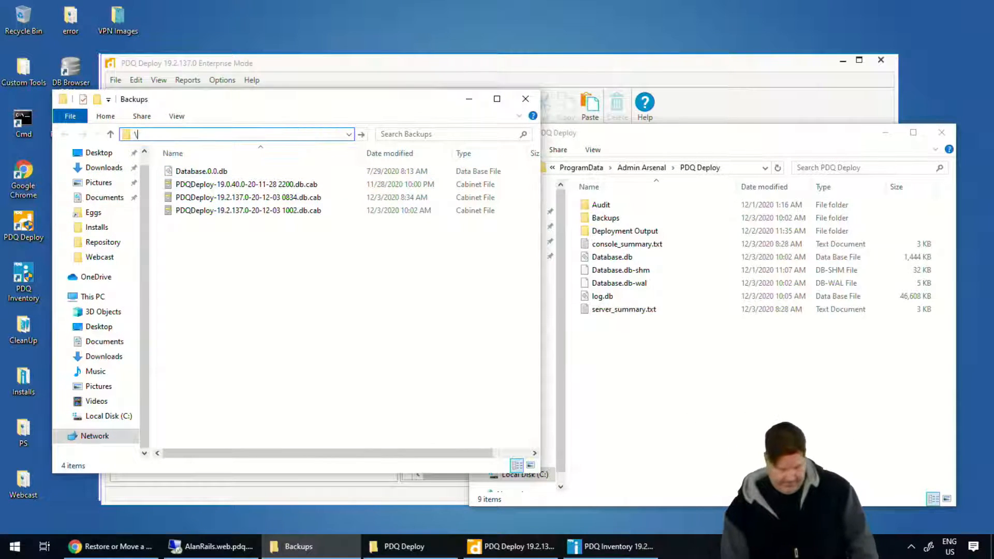
pyautogui.write('alan')
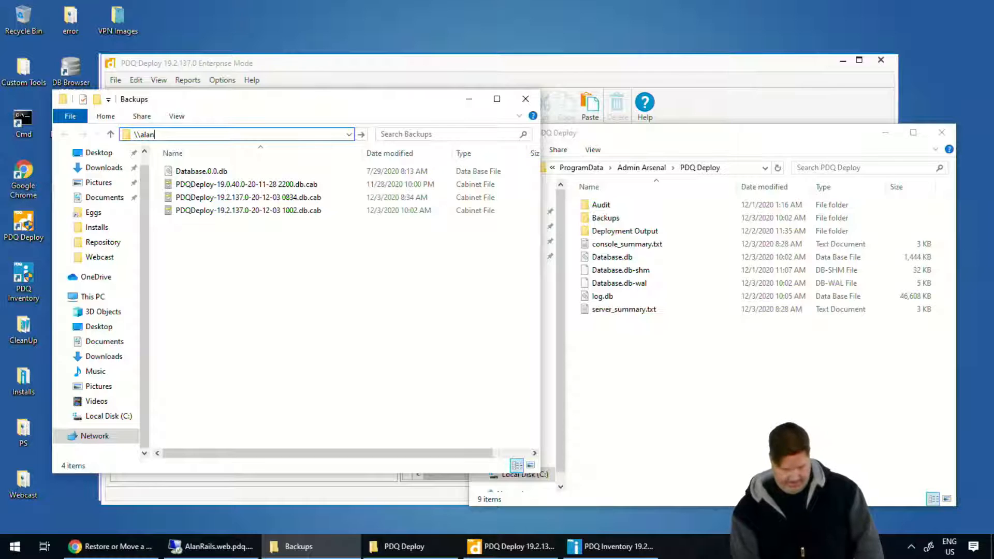
pyautogui.write('railsd')
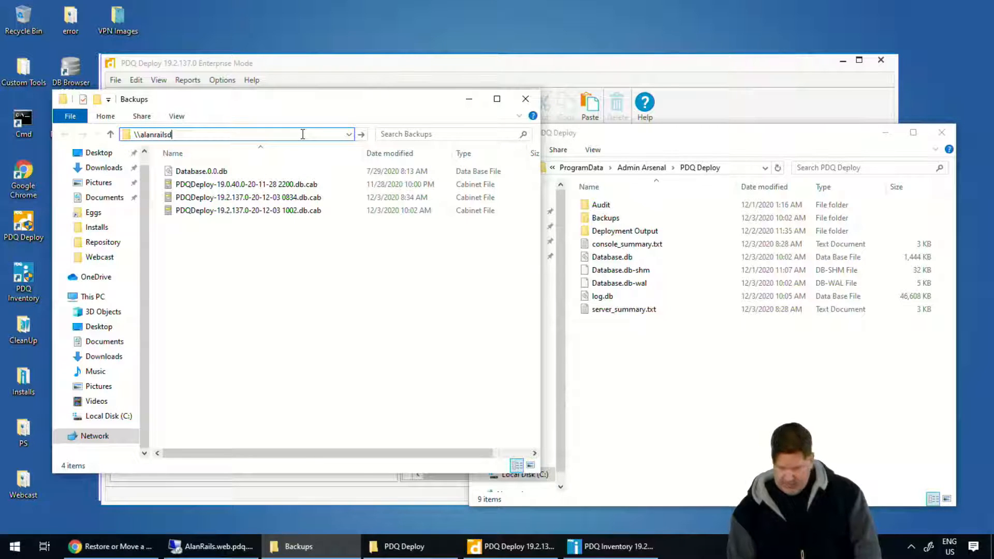
pyautogui.press('BackSpace')
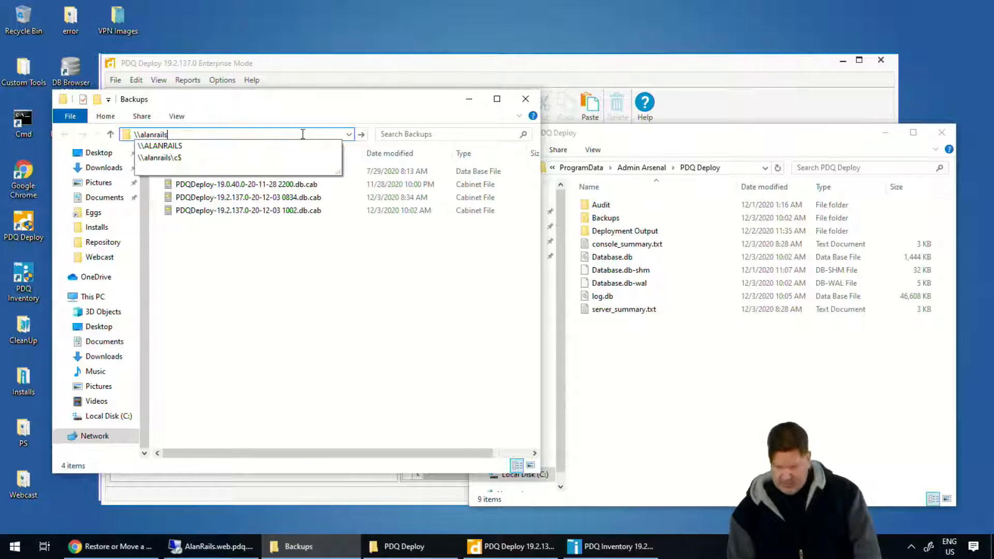
pyautogui.click(188, 159)
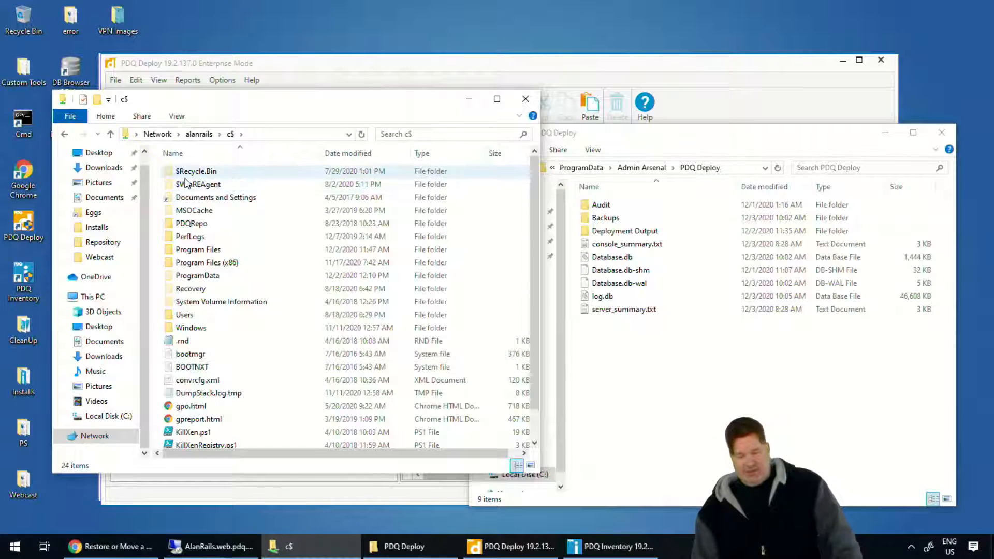
pyautogui.doubleClick(210, 278)
pyautogui.doubleClick(198, 173)
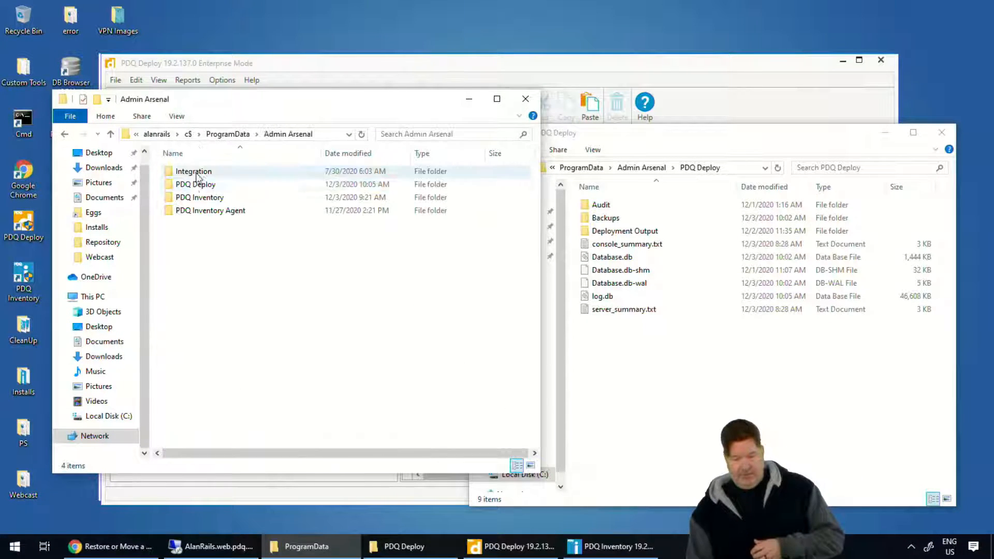
pyautogui.doubleClick(199, 186)
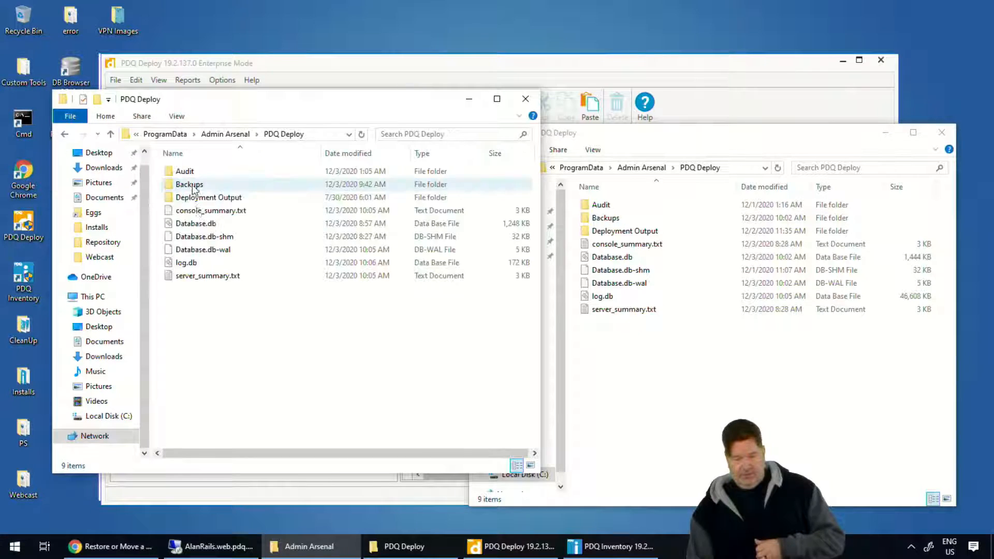
pyautogui.click(206, 227)
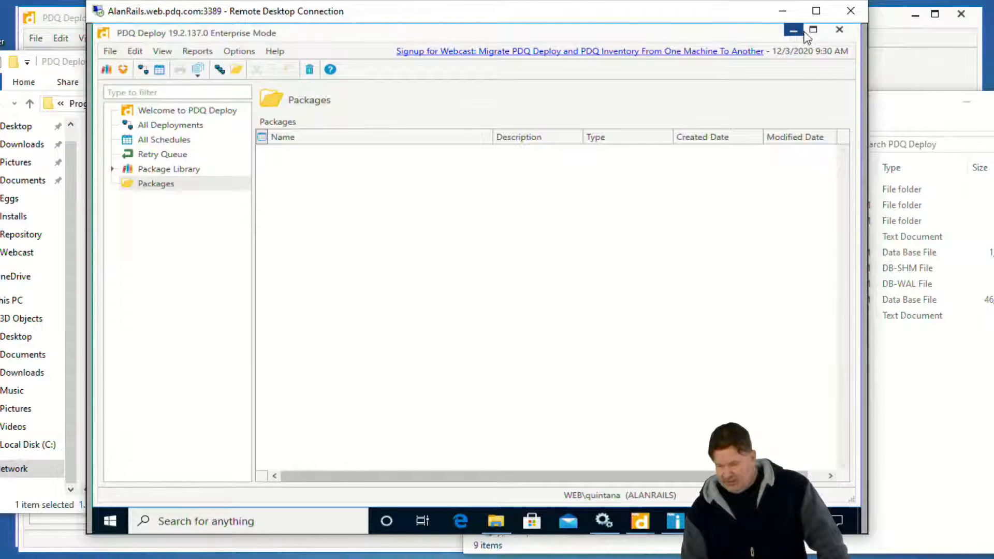
# Close the PDQ Deploy console in the AlanRails remote session and stop its PDQ Deploy service.
pyautogui.click(841, 30)
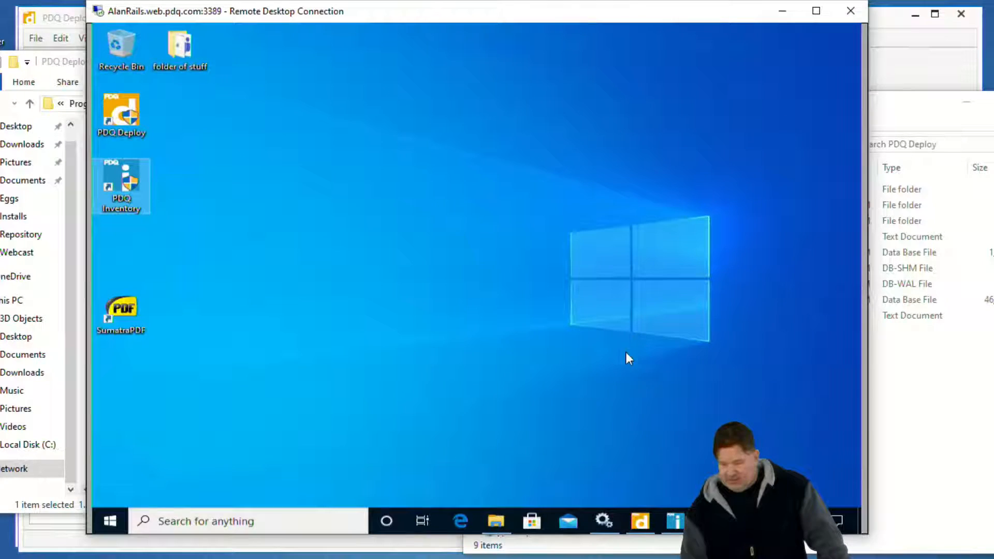
pyautogui.click(605, 516)
pyautogui.click(470, 187)
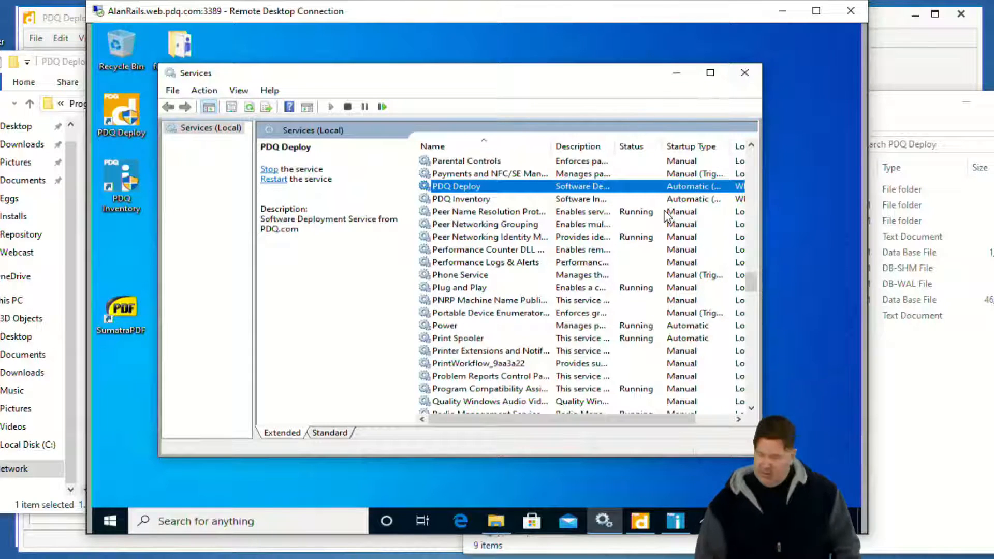
pyautogui.moveTo(715, 203)
pyautogui.mouseDown()
pyautogui.moveTo(744, 208)
pyautogui.moveTo(652, 214)
pyautogui.moveTo(650, 200)
pyautogui.mouseUp()
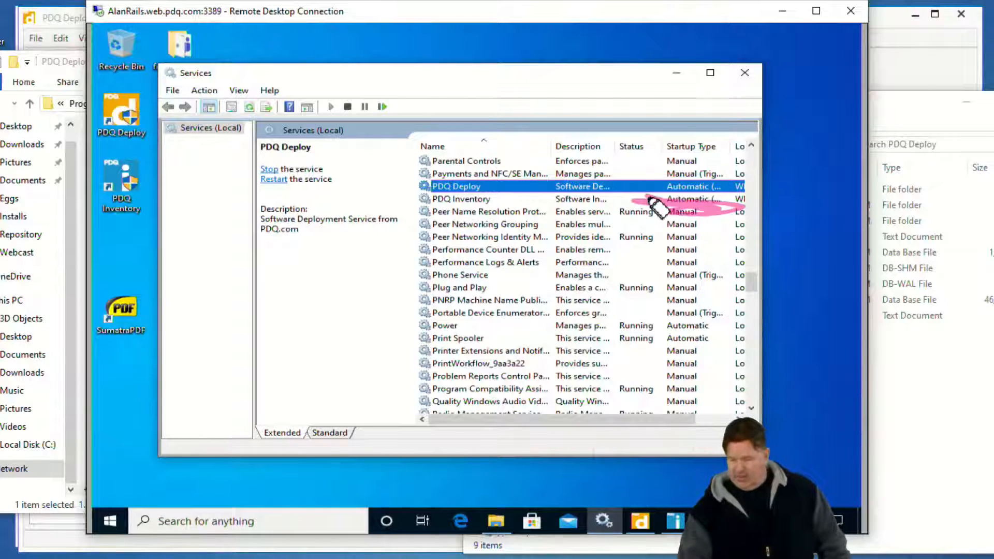
pyautogui.hotkey('ctrl', 'shift', '7')
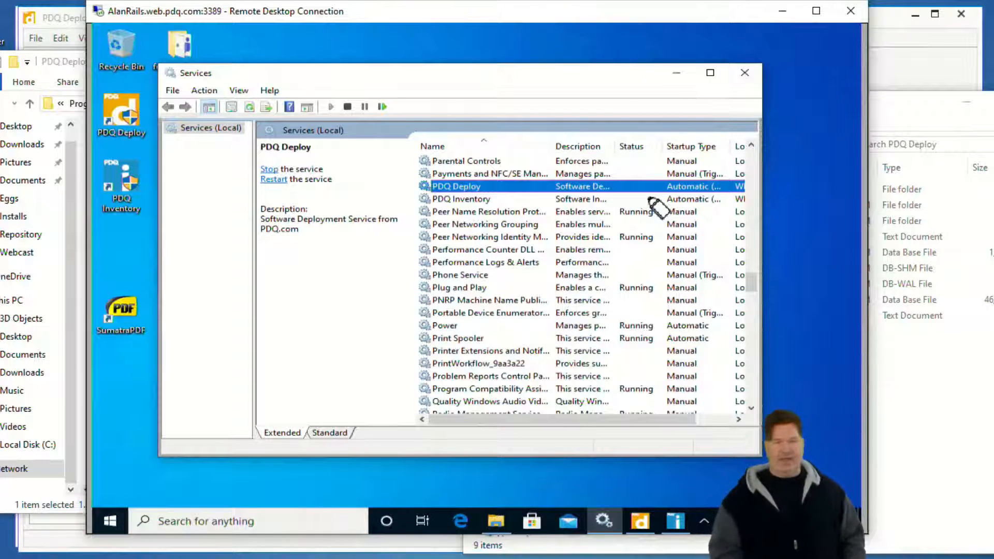
pyautogui.rightClick(463, 187)
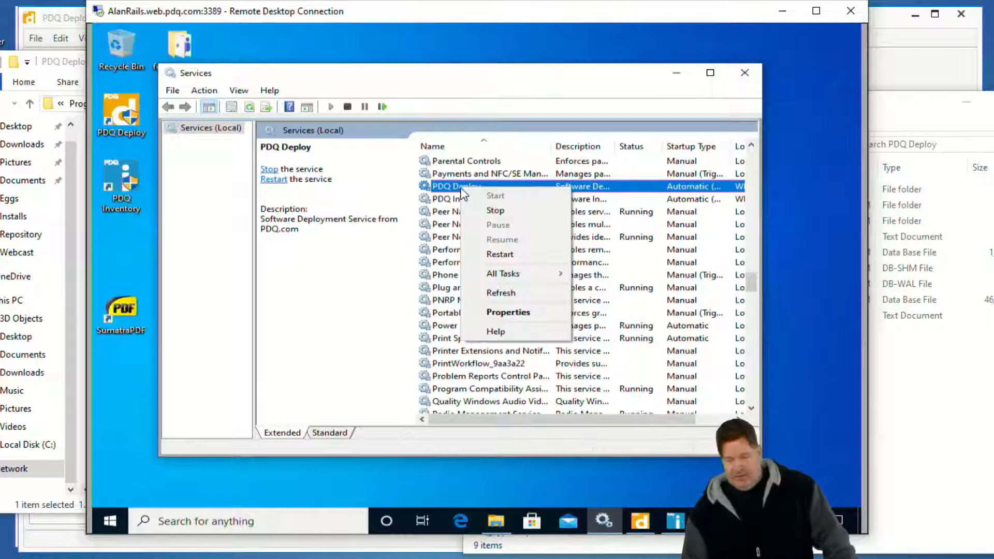
pyautogui.click(492, 211)
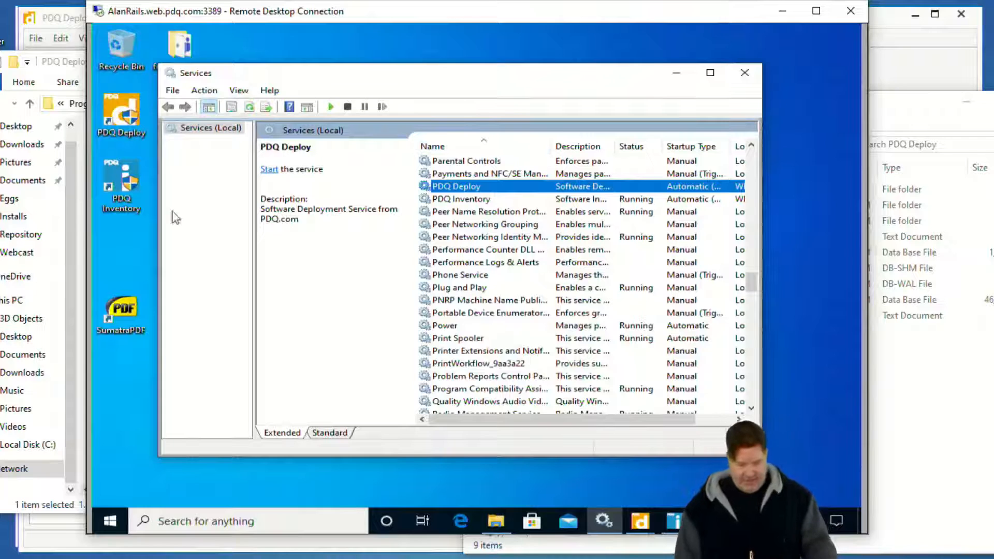
# In the \\alanrails\c$\ProgramData\Admin Arsenal\PDQ Deploy folder, rename Database.db as Database.db.old.
pyautogui.click(55, 63)
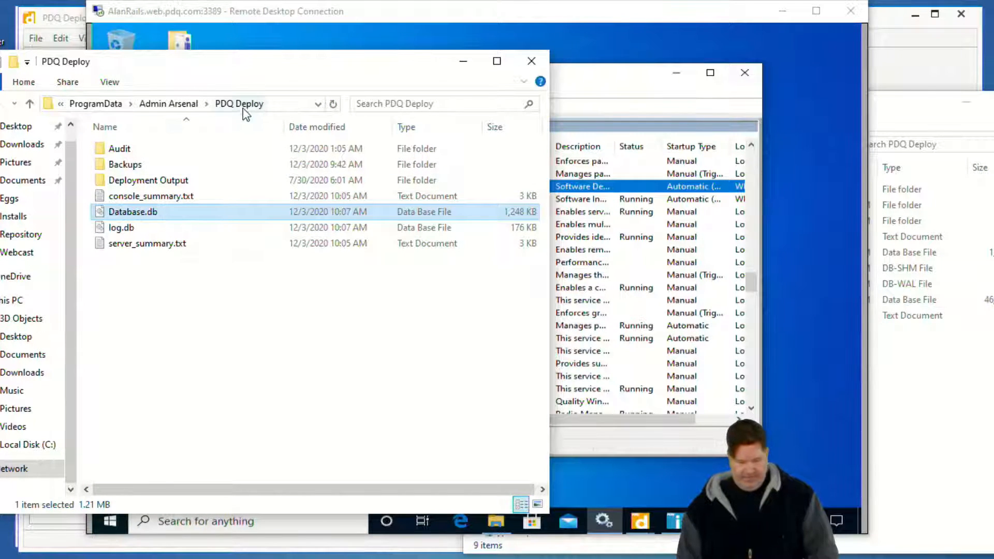
pyautogui.click(293, 103)
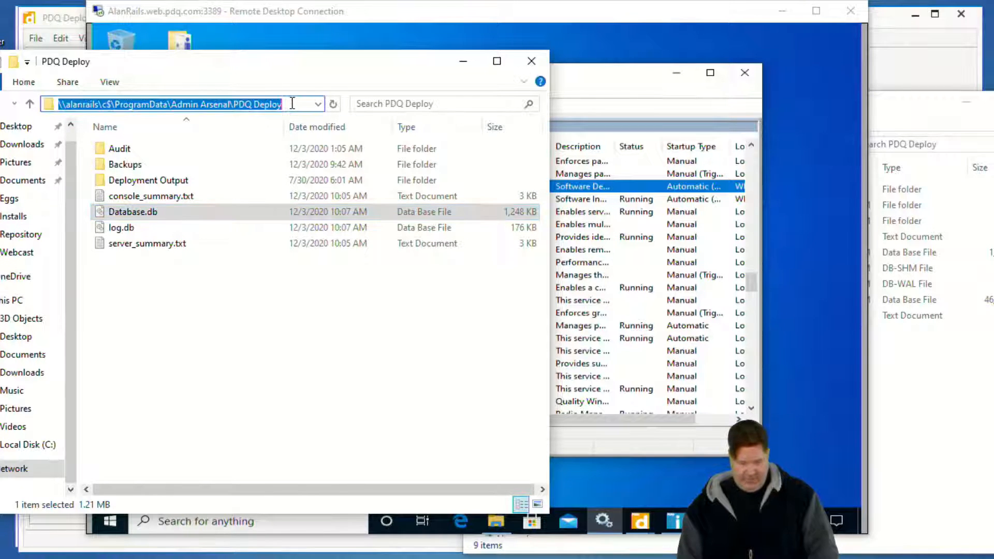
pyautogui.click(231, 348)
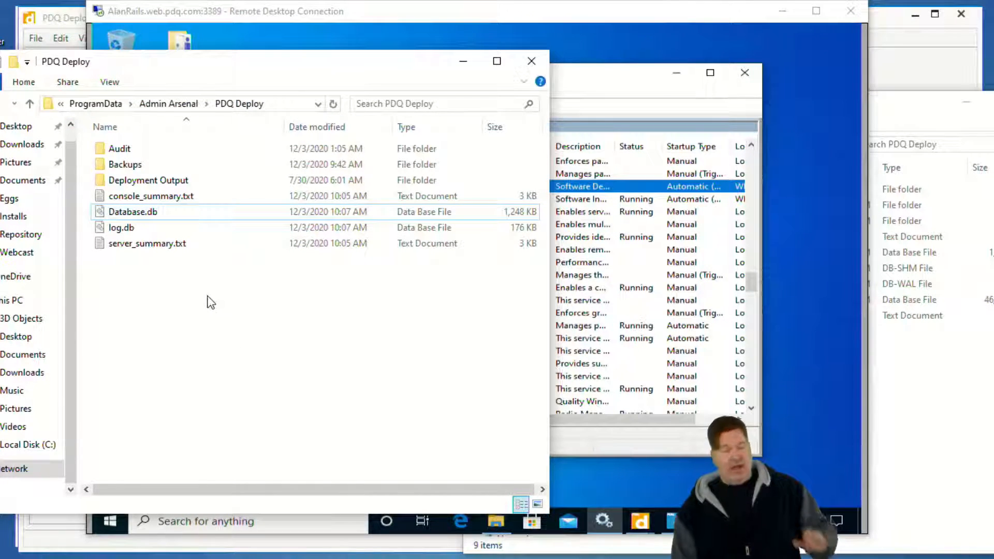
pyautogui.click(157, 213)
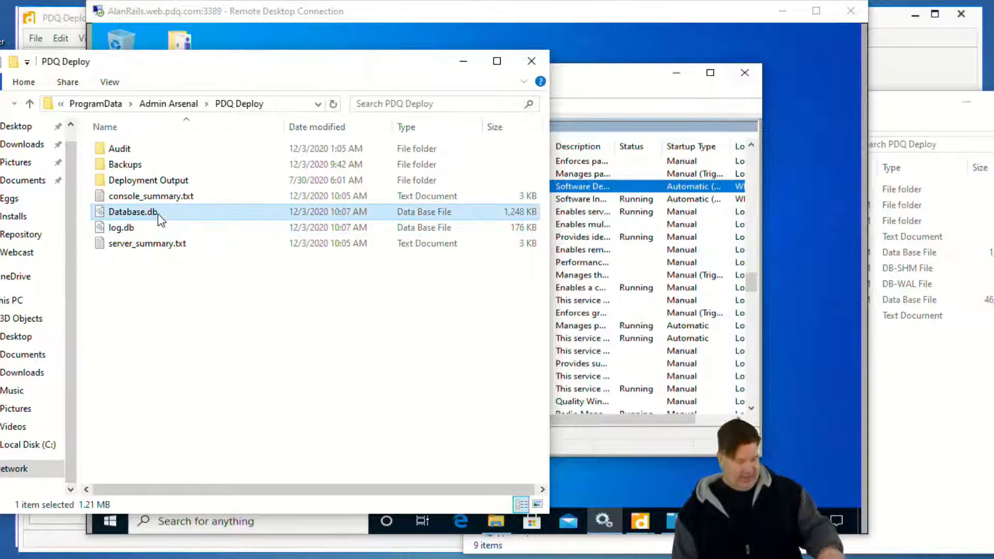
pyautogui.click(159, 214)
pyautogui.click(171, 212)
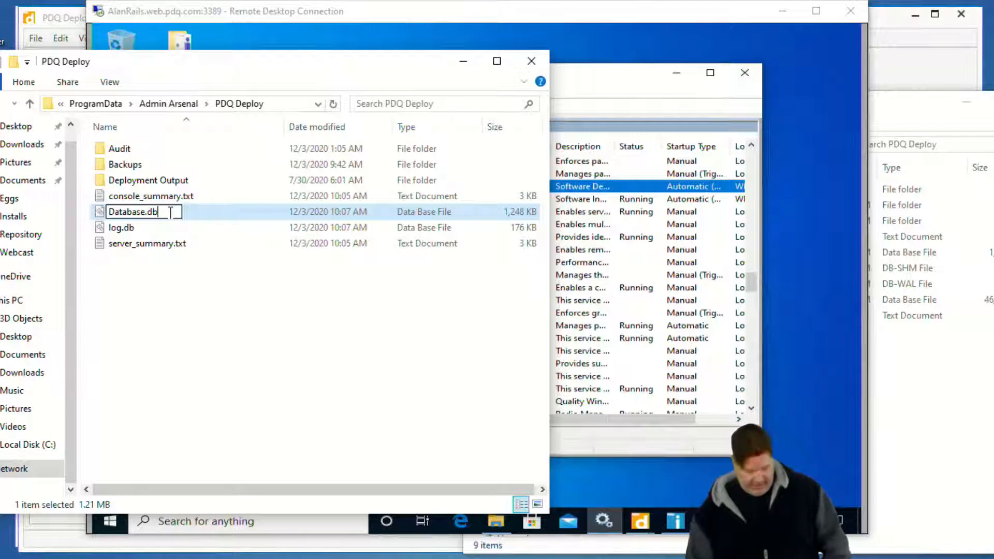
pyautogui.write('.old')
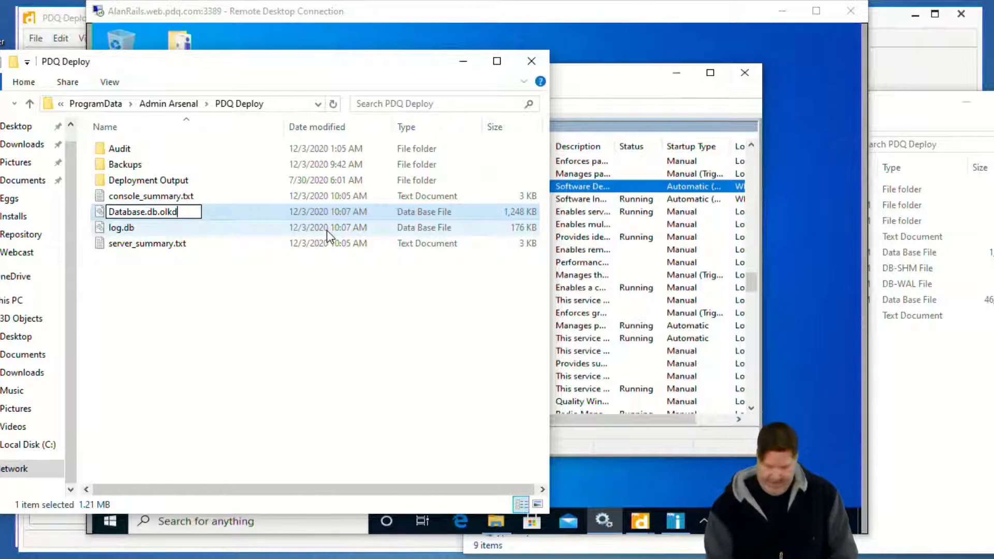
pyautogui.press('\\')
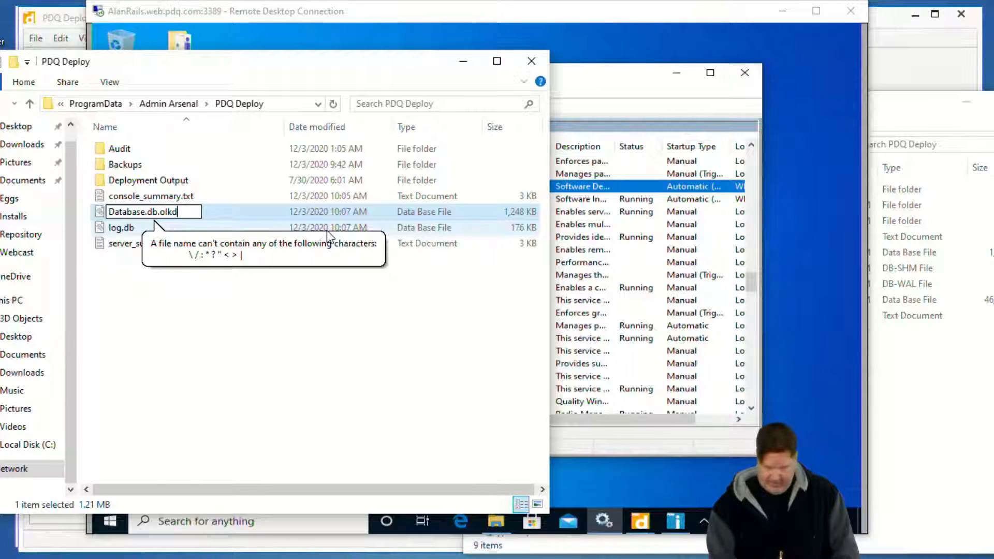
pyautogui.press('BackSpace')
pyautogui.press('BackSpace')
pyautogui.write('d')
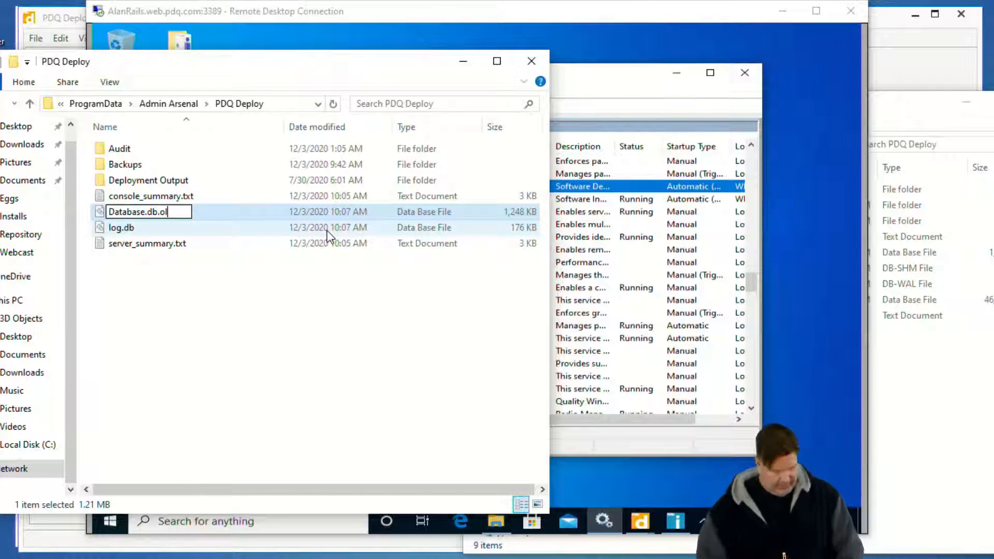
pyautogui.click(269, 344)
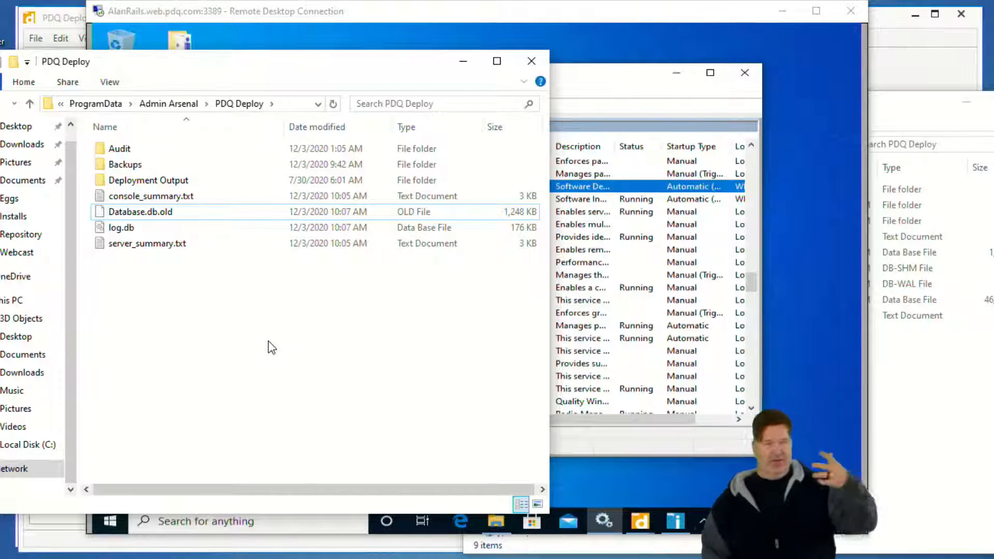
# Copy Database.db from the local PDQ Deploy folder into AlanRails' PDQ Deploy folder.
pyautogui.click(979, 430)
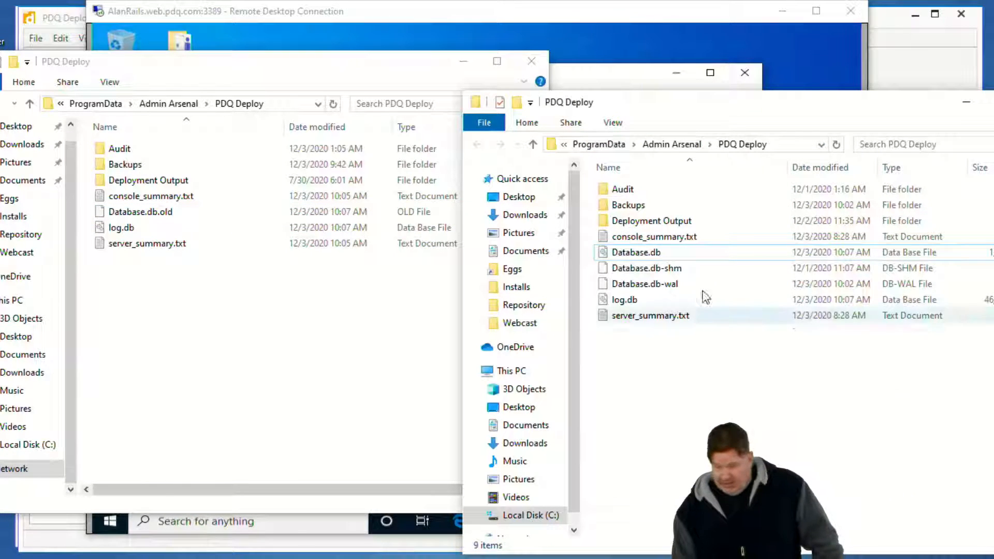
pyautogui.click(655, 254)
pyautogui.moveTo(140, 328); pyautogui.dragTo(140, 329)
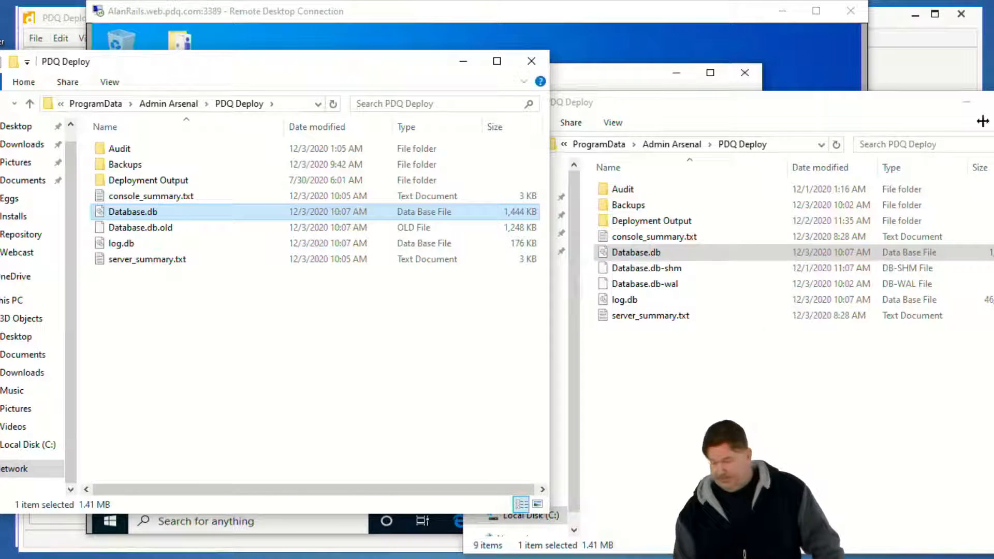
# Set both folder windows and Services aside, then exit the disconnected PDQ Deploy console on AlanRails and launch it again.
pyautogui.click(463, 66)
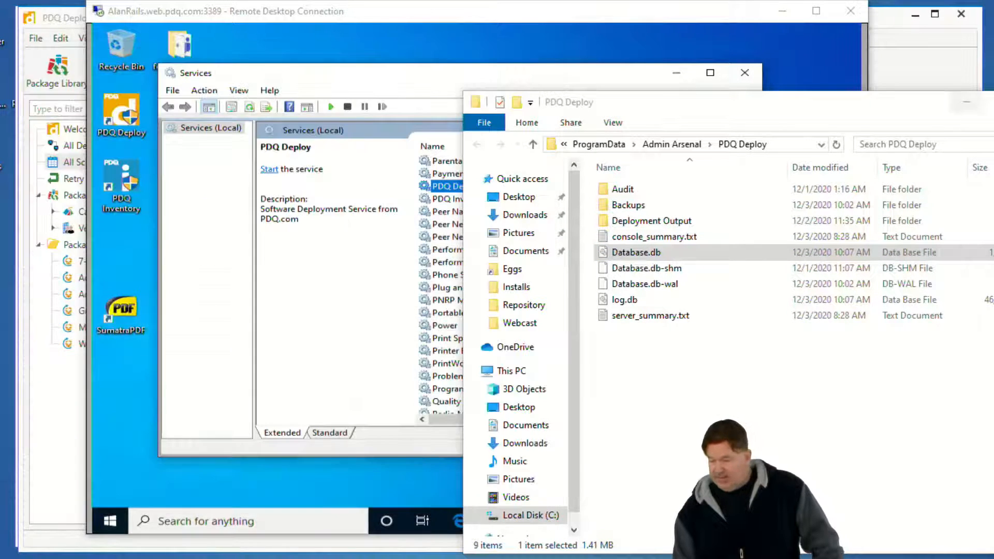
pyautogui.click(967, 101)
pyautogui.click(675, 75)
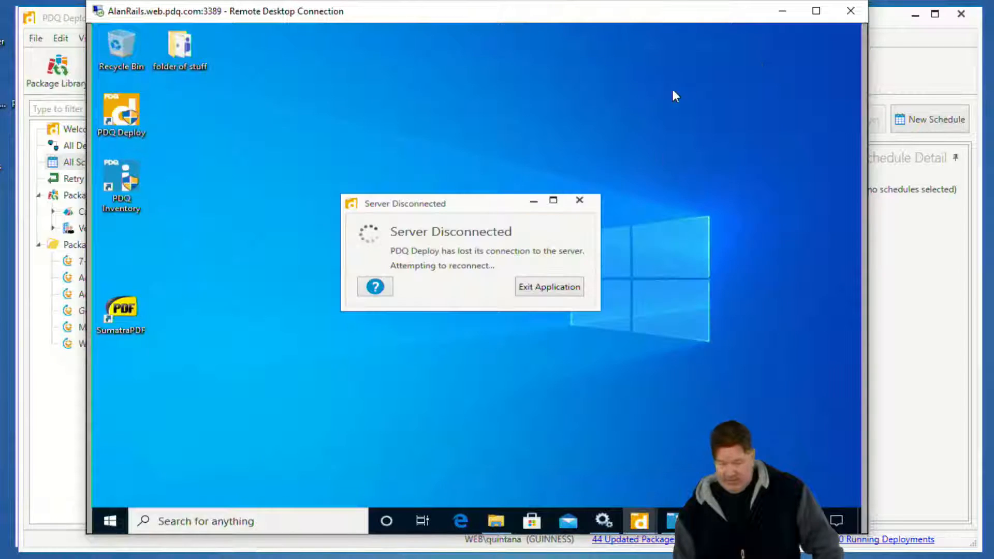
pyautogui.click(533, 287)
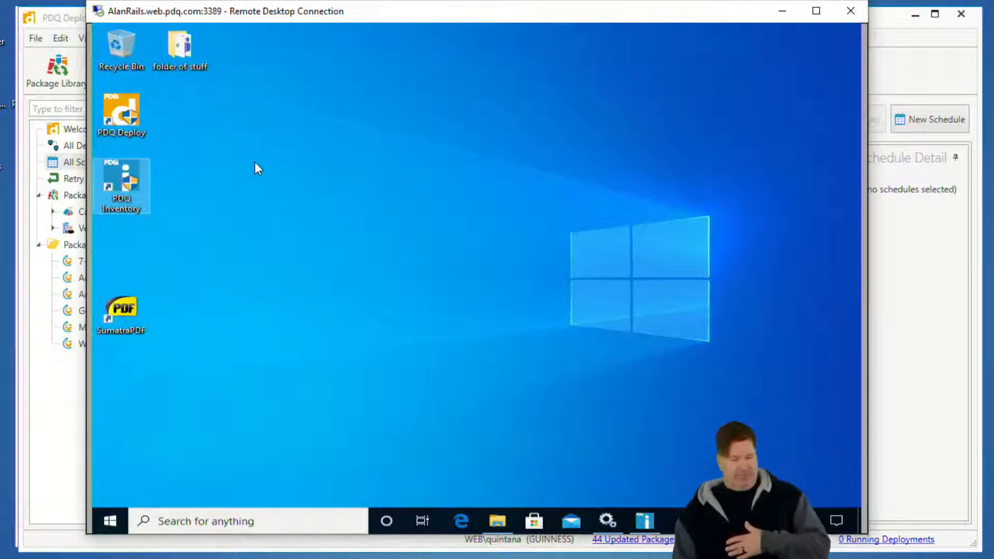
pyautogui.doubleClick(142, 107)
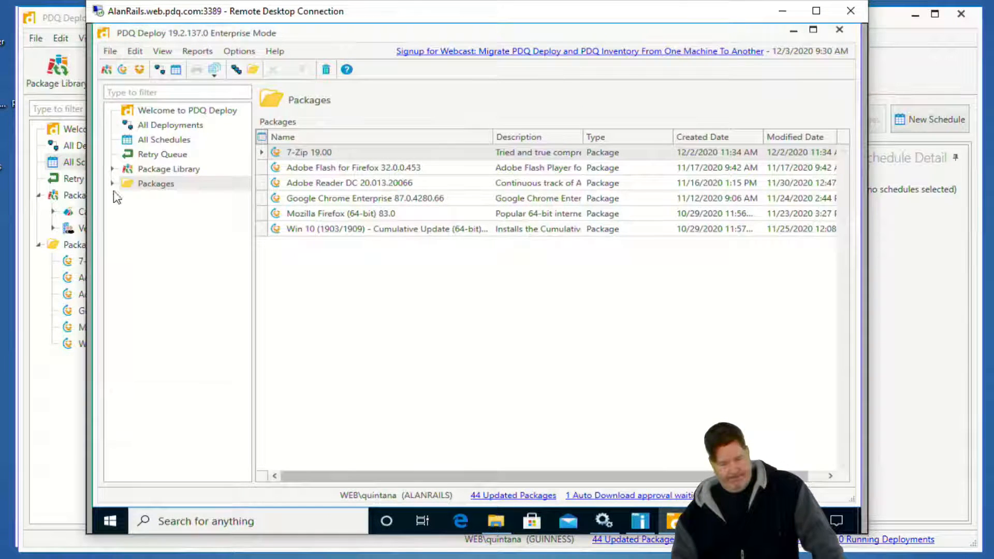
# Expand the Packages folder and examine Step 1 and Step 4 of the 7-Zip 19.00 package before closing it.
pyautogui.click(114, 185)
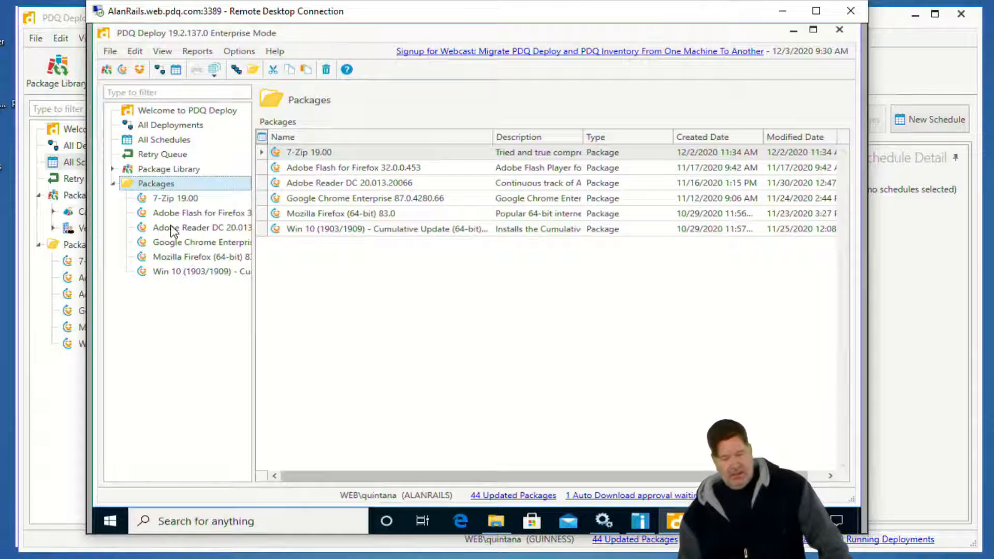
pyautogui.click(167, 199)
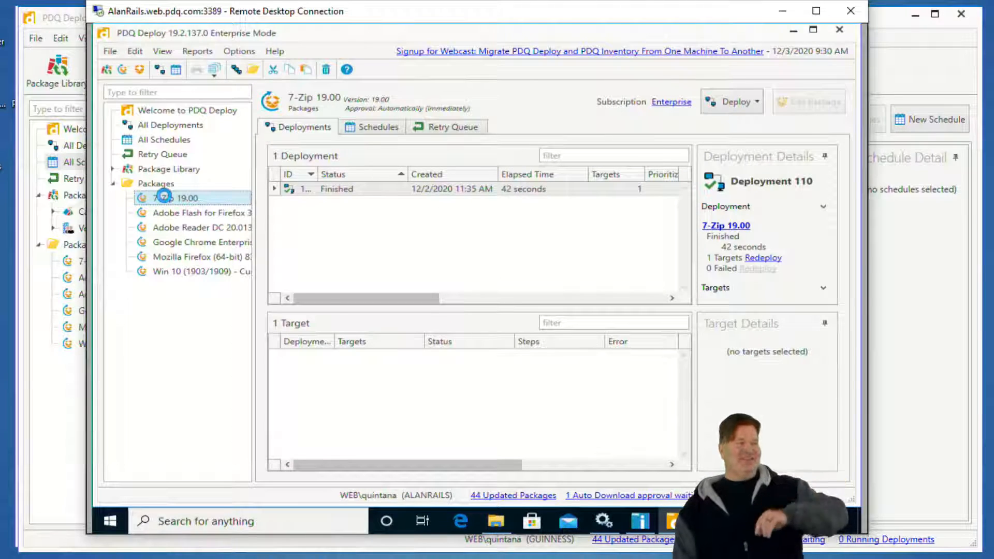
pyautogui.doubleClick(164, 197)
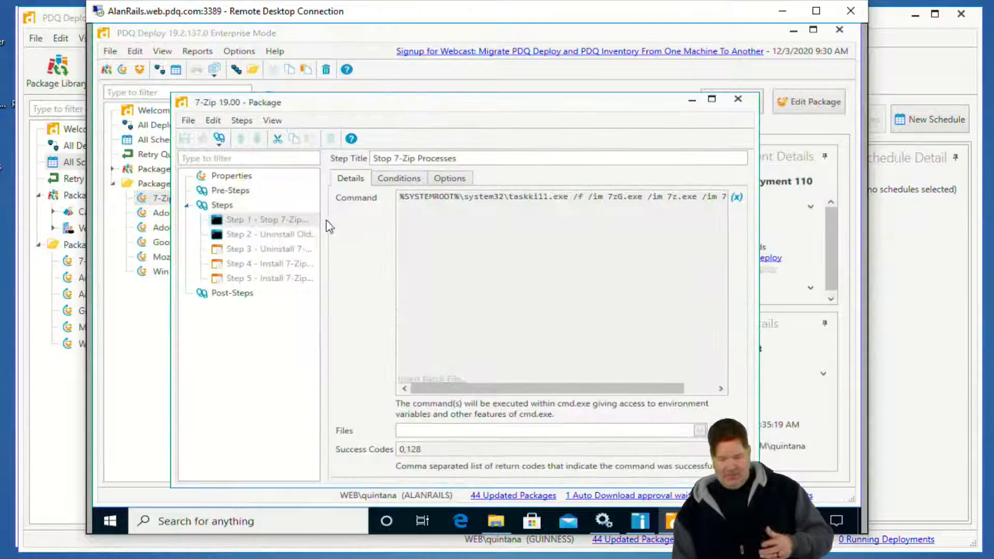
pyautogui.click(280, 265)
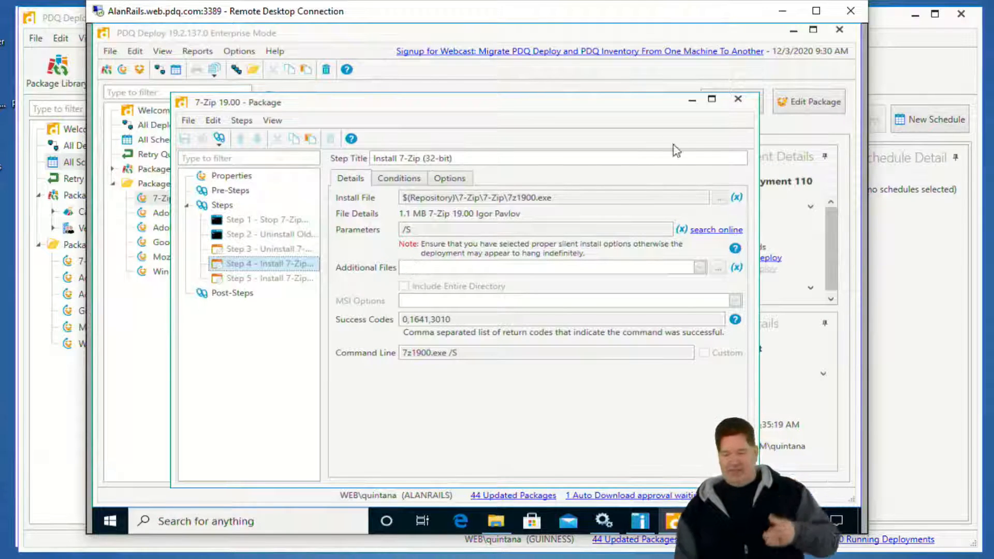
pyautogui.click(738, 101)
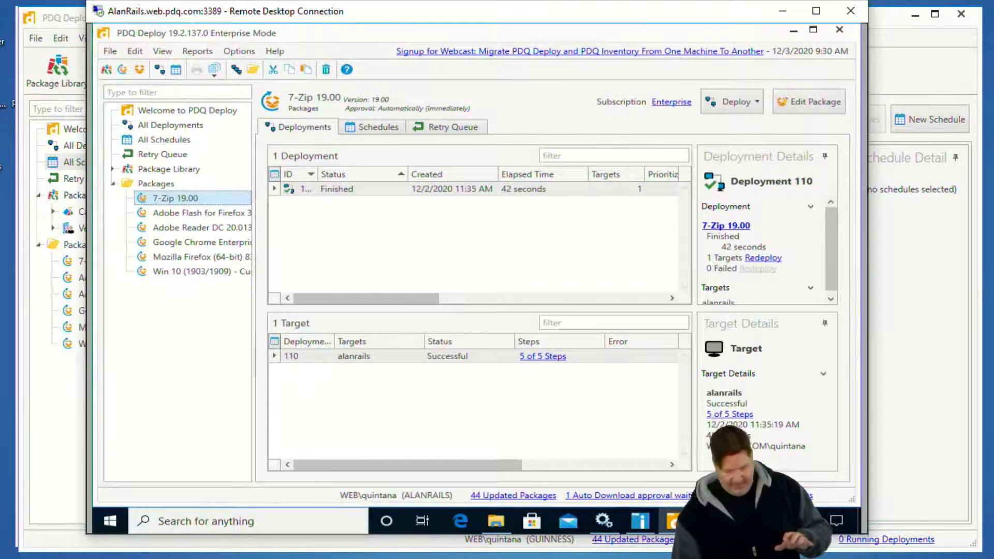
# Switch to the browser and read the purpose, notes and first steps of the "Restore or Move a Database from a Backup Database" article.
pyautogui.click(70, 557)
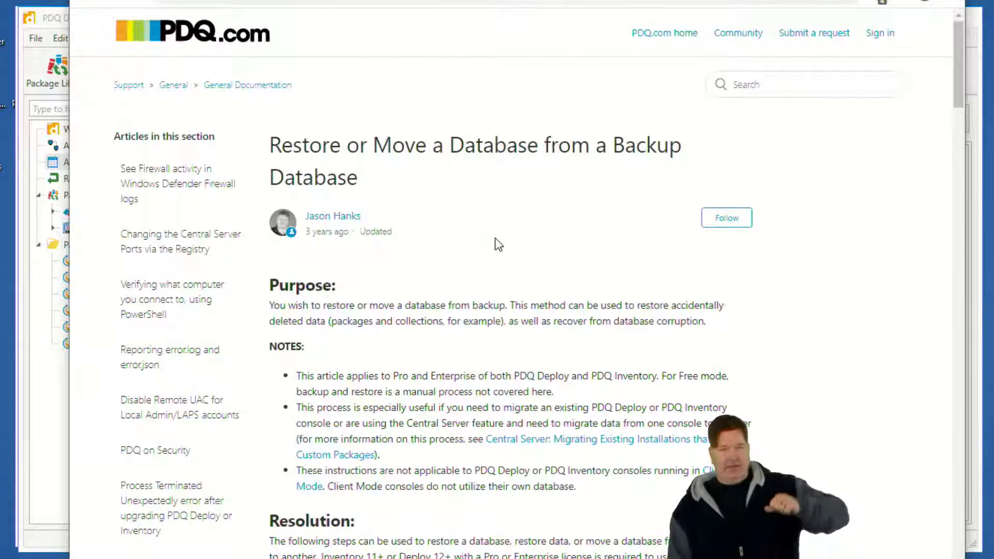
pyautogui.scroll(-6, 500, 239)
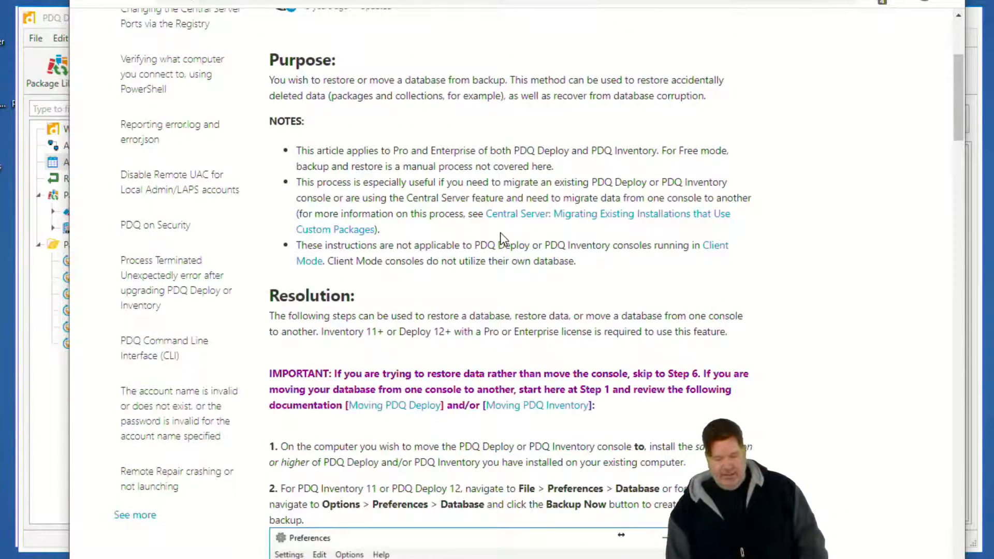
pyautogui.scroll(-6, 501, 232)
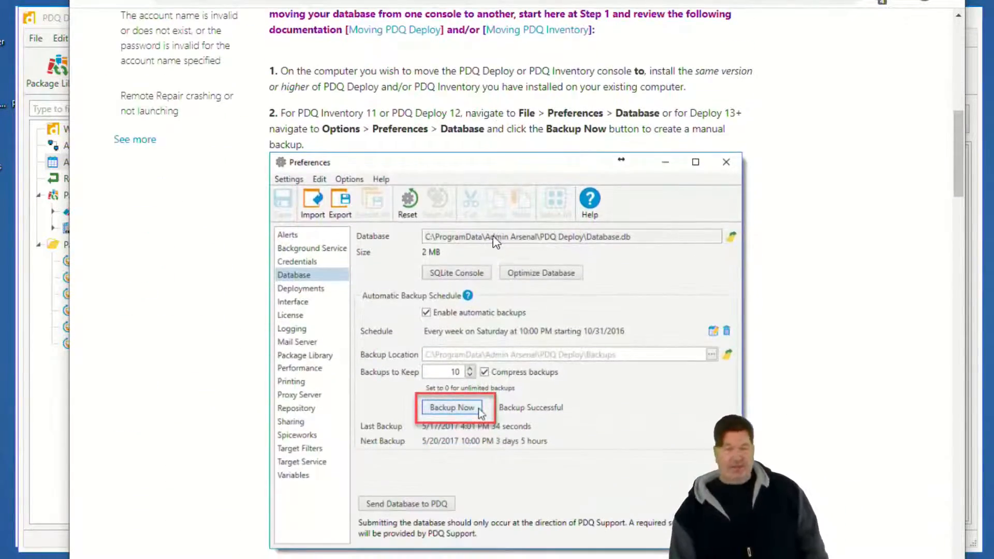
pyautogui.scroll(-6, 494, 234)
pyautogui.scroll(-2, 492, 268)
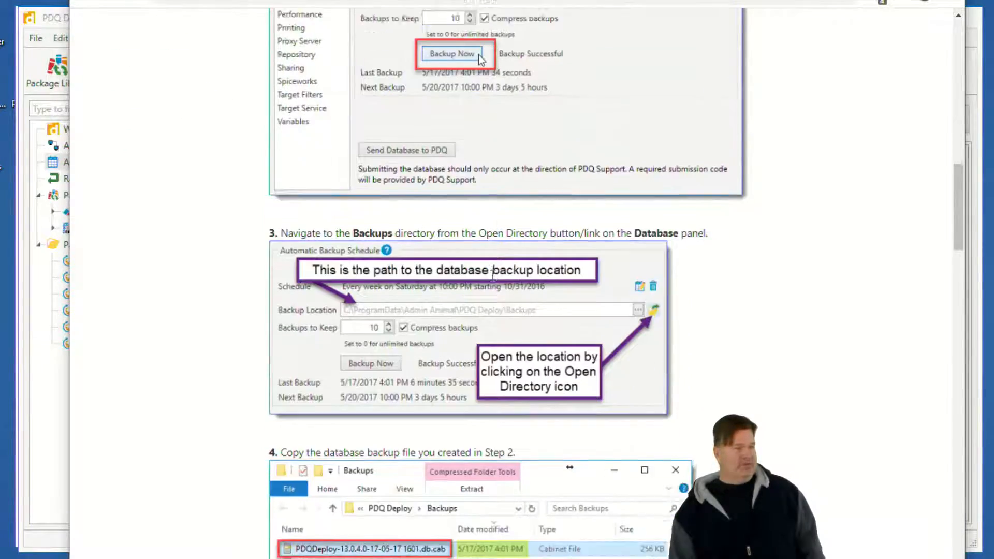
pyautogui.scroll(8, 486, 275)
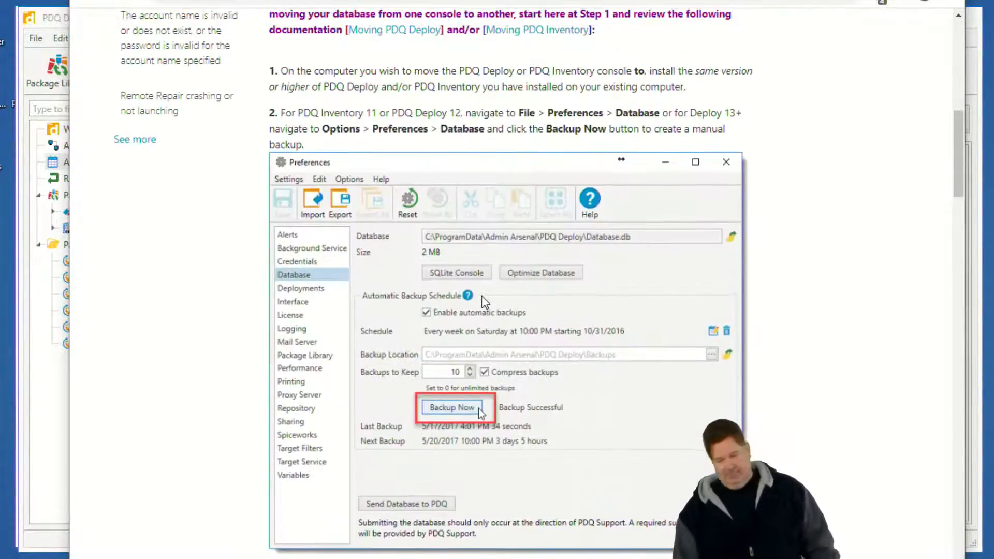
pyautogui.scroll(9, 481, 294)
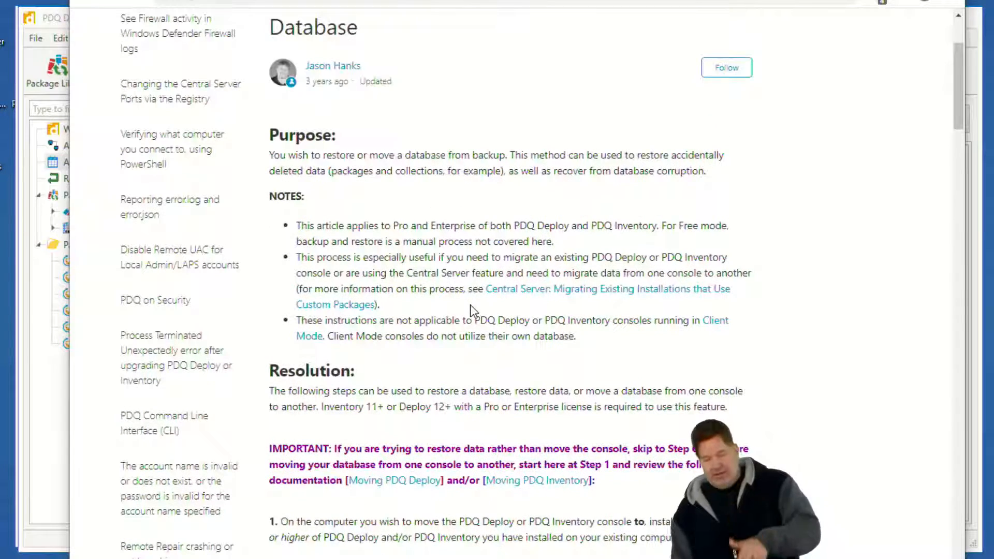
pyautogui.click(880, 0)
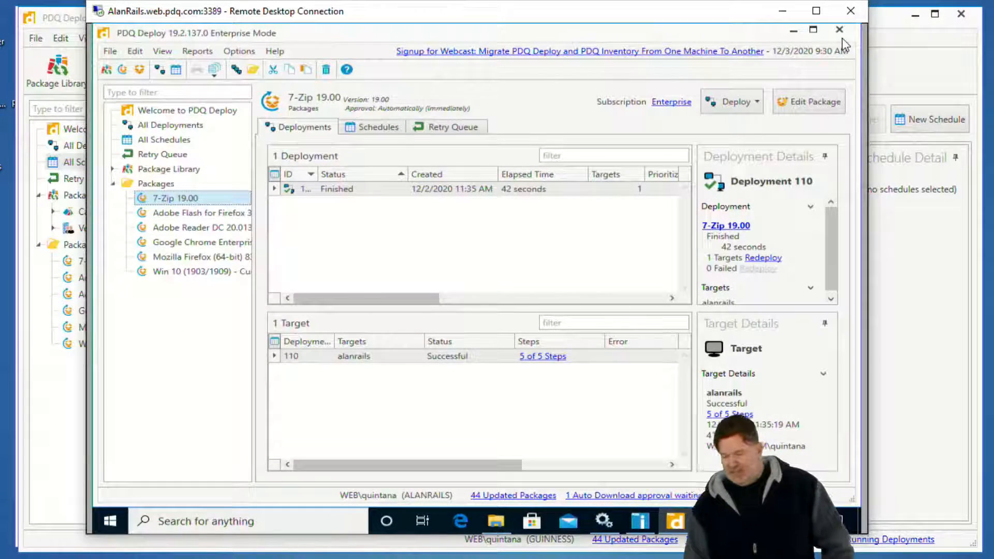
# Close the PDQ Deploy console on AlanRails and stop its PDQ Deploy service again in Services.
pyautogui.click(839, 30)
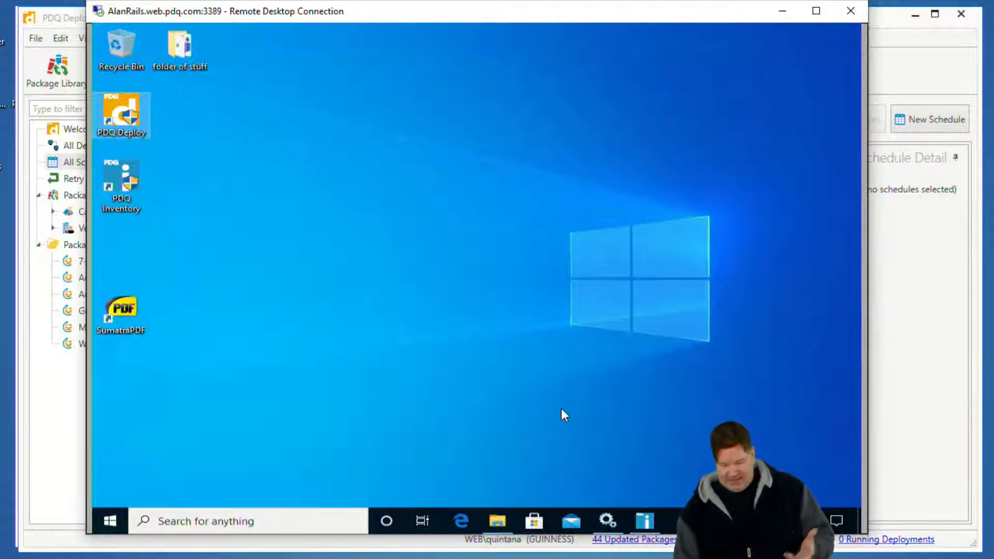
pyautogui.click(609, 520)
pyautogui.rightClick(458, 188)
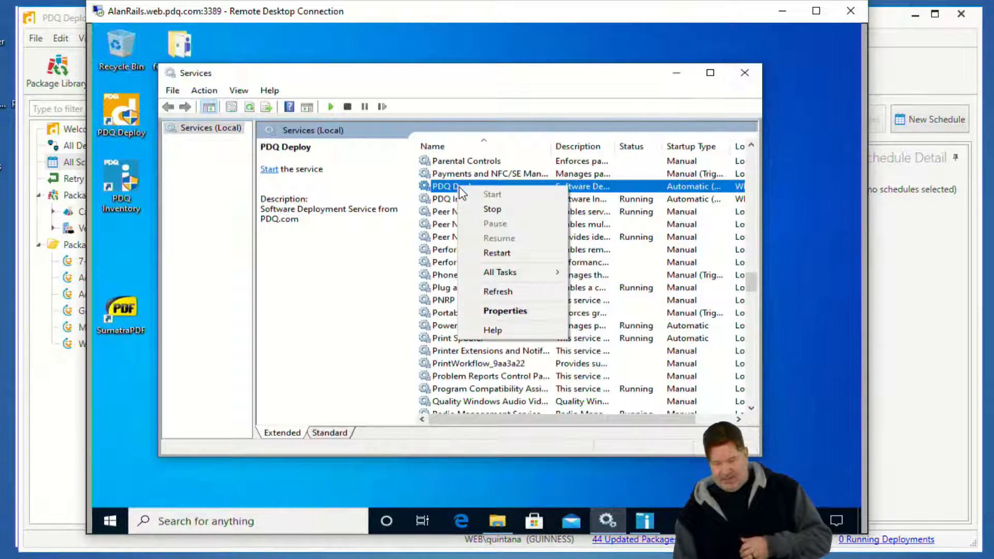
pyautogui.click(489, 210)
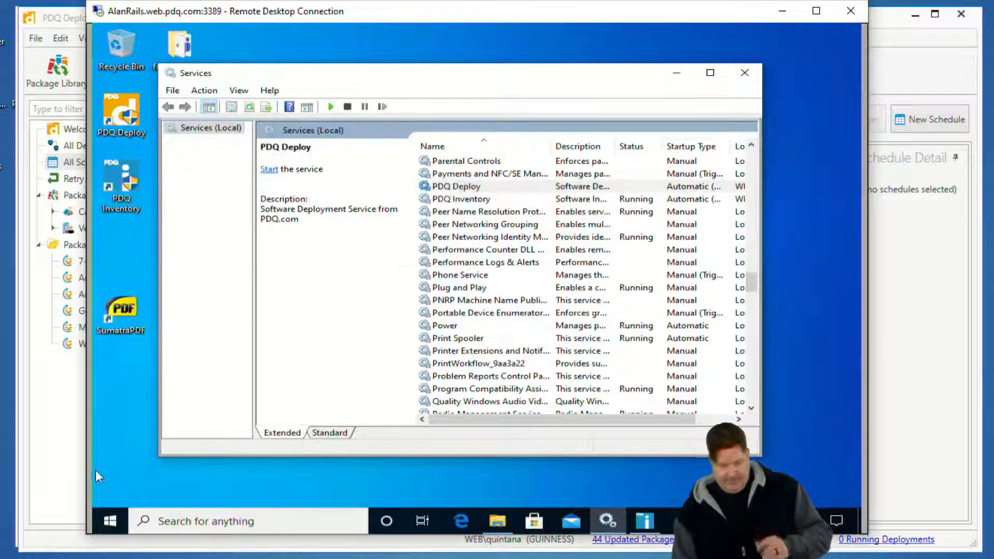
# Permanently delete the copied Database.db from the \\alanrails\c$\ProgramData\Admin Arsenal\PDQ Deploy folder.
pyautogui.click(67, 558)
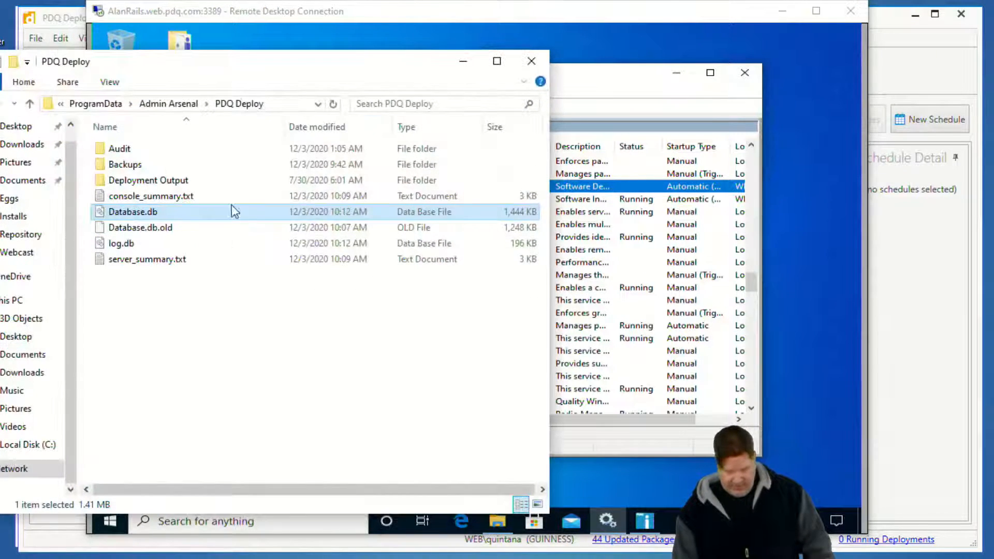
pyautogui.click(271, 102)
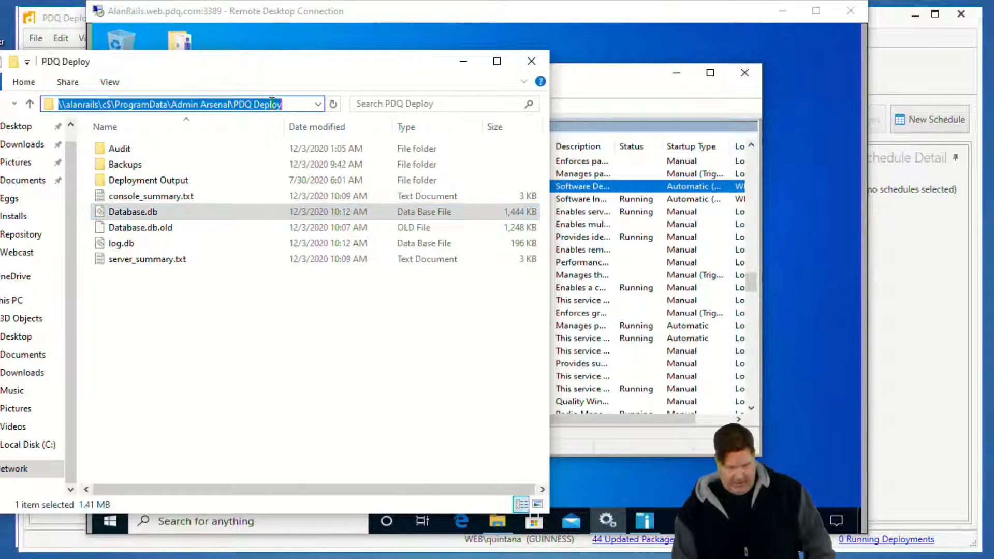
pyautogui.click(146, 227)
pyautogui.click(154, 210)
pyautogui.hotkey('shift', 'Delete')
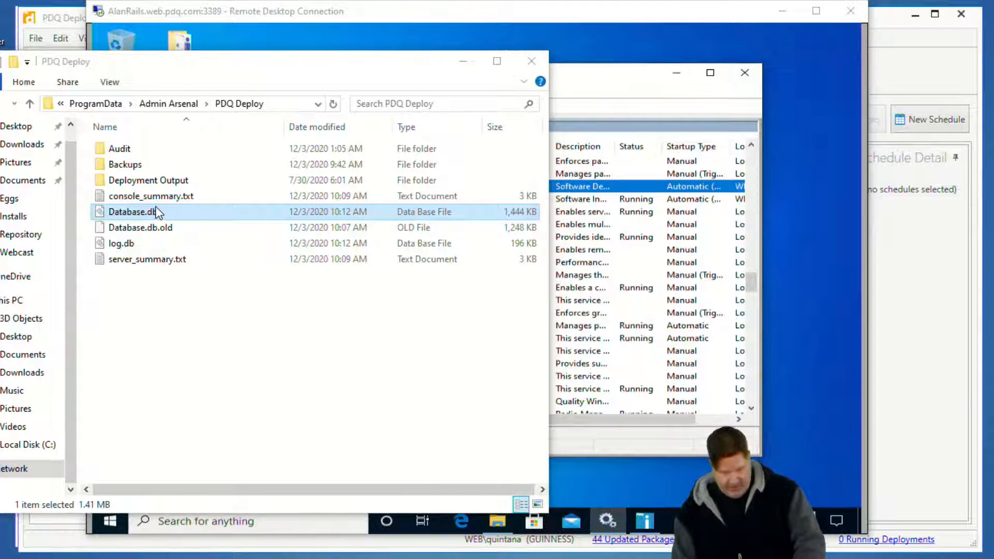
pyautogui.click(569, 333)
# Rename Database.db.old to Database.db in the AlanRails PDQ Deploy folder and accept the file extension change.
pyautogui.click(164, 221)
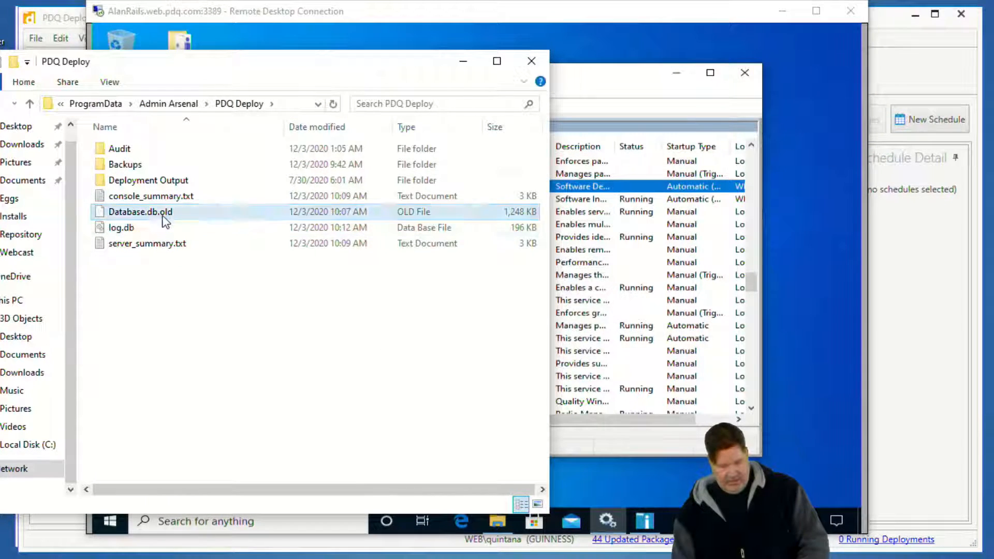
pyautogui.click(164, 219)
pyautogui.click(176, 213)
pyautogui.press('BackSpace')
pyautogui.press('BackSpace')
pyautogui.press('BackSpace')
pyautogui.press('BackSpace')
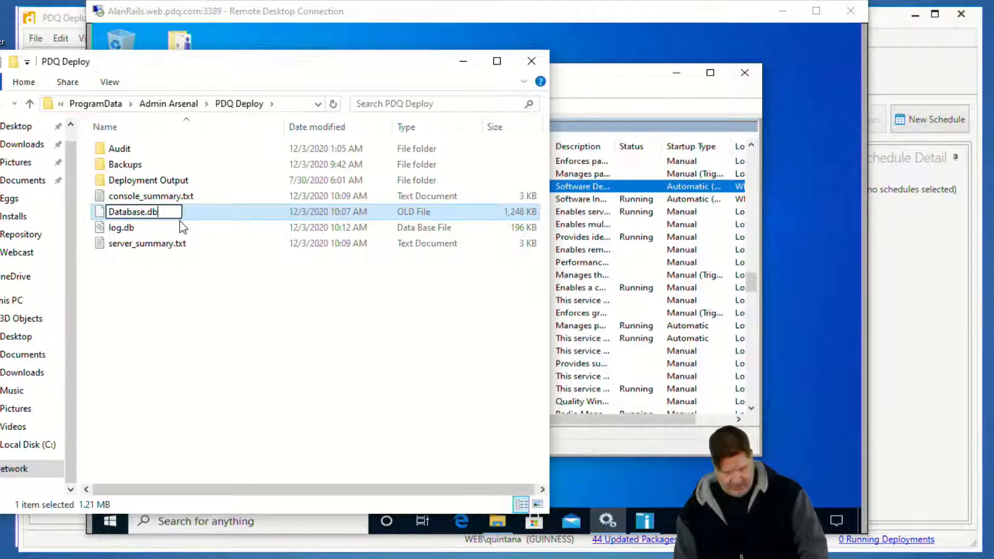
pyautogui.press('Return')
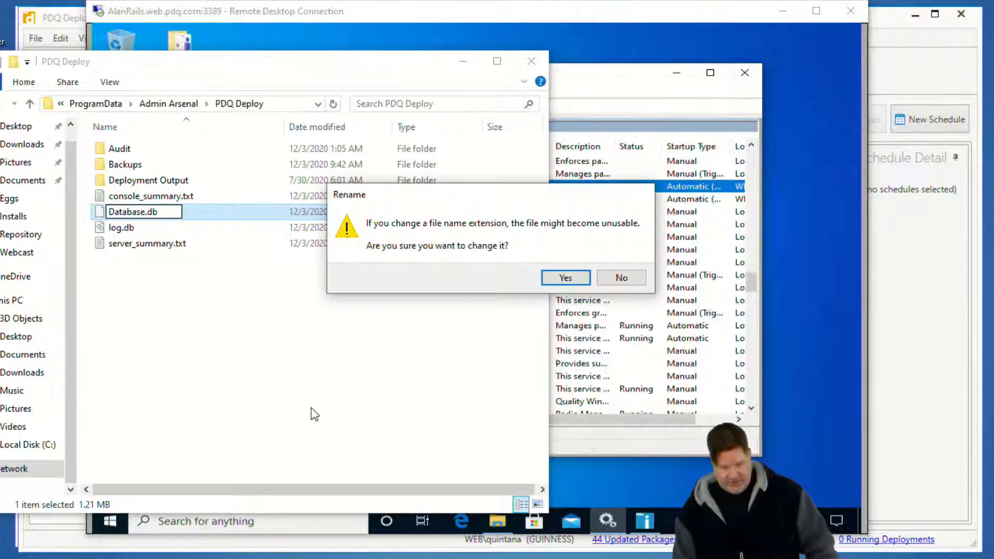
pyautogui.click(570, 279)
# Launch the PDQ Deploy console on AlanRails, minimize the Services window and display the Packages folder.
pyautogui.click(818, 427)
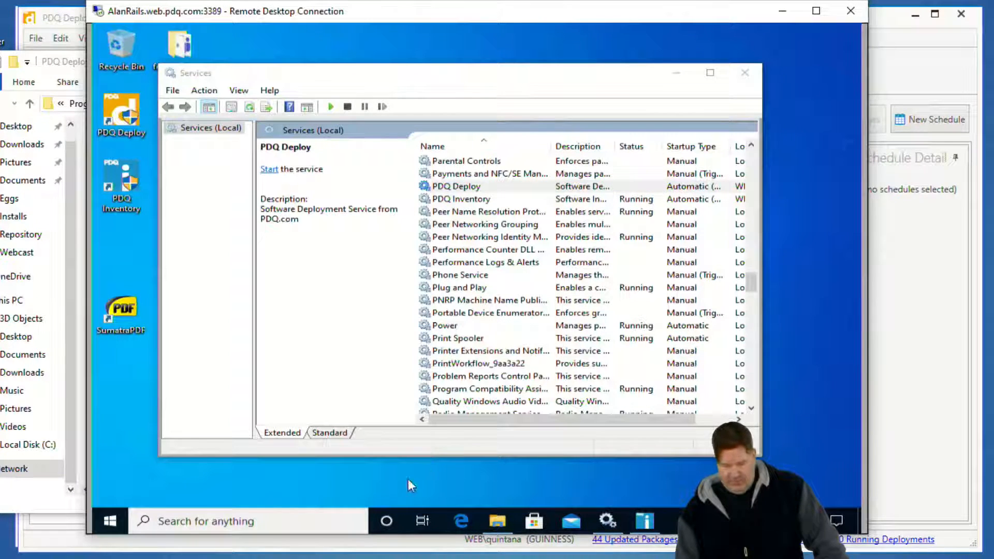
pyautogui.click(678, 77)
pyautogui.click(676, 74)
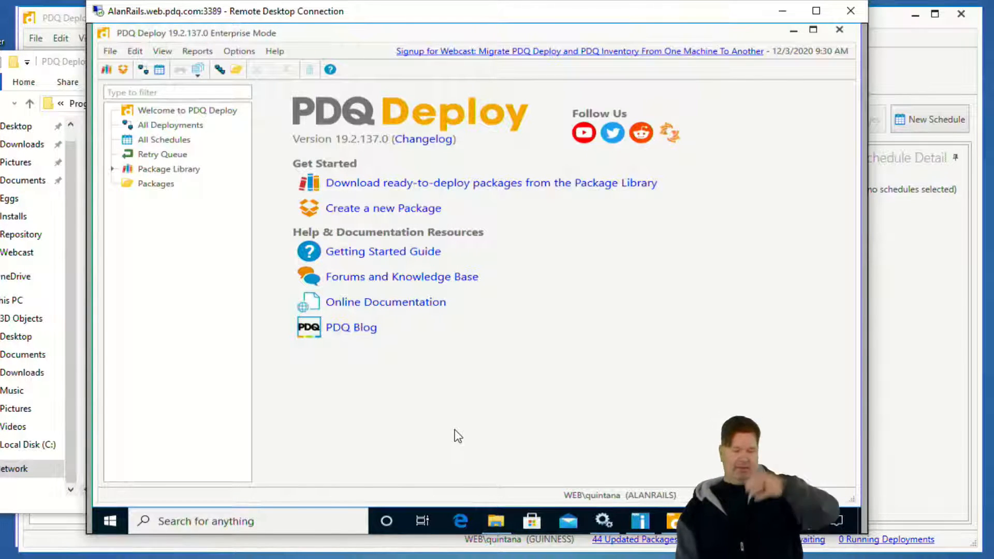
pyautogui.click(160, 185)
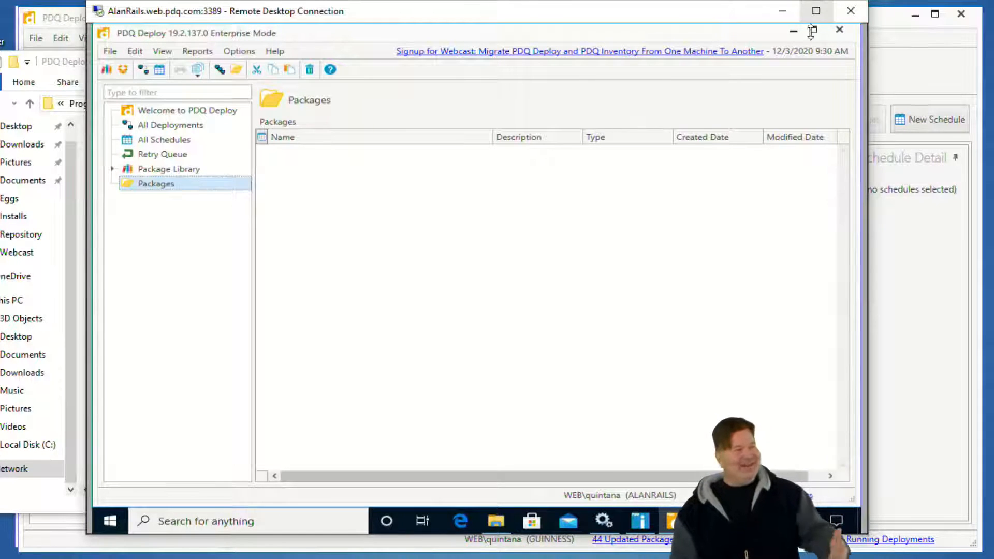
# Minimize the remote session and open the PDQ Deploy Backups folder for both AlanRails and the local GUINNESS machine.
pyautogui.click(782, 12)
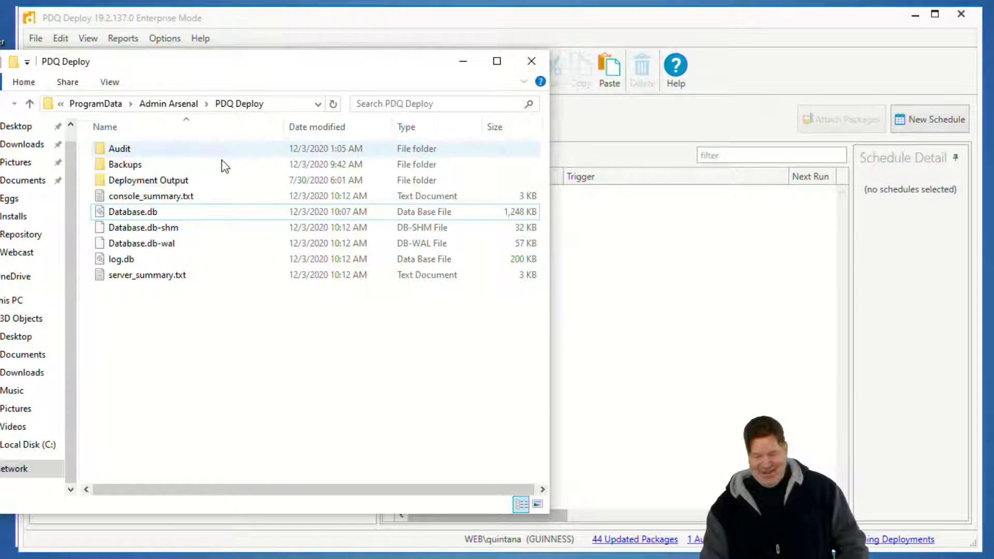
pyautogui.click(275, 103)
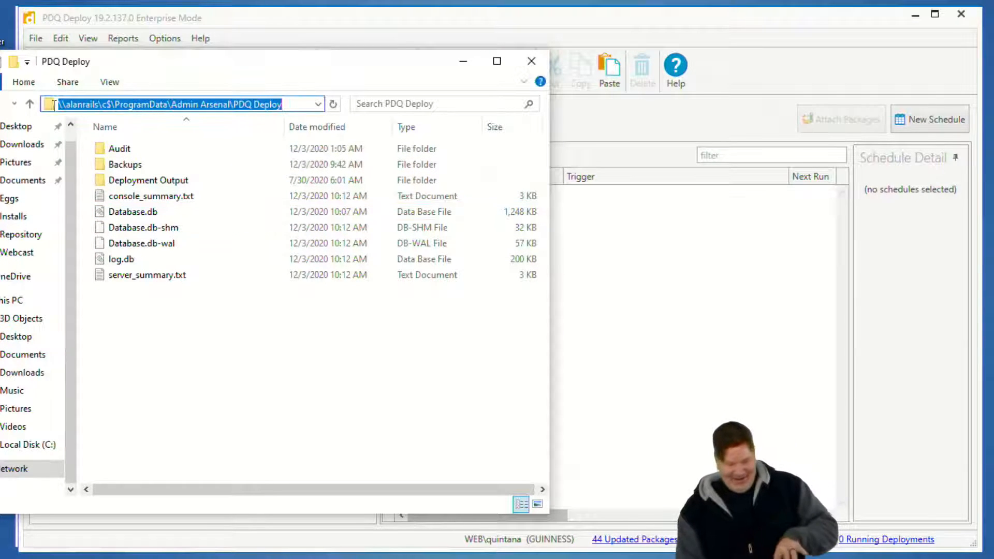
pyautogui.doubleClick(133, 164)
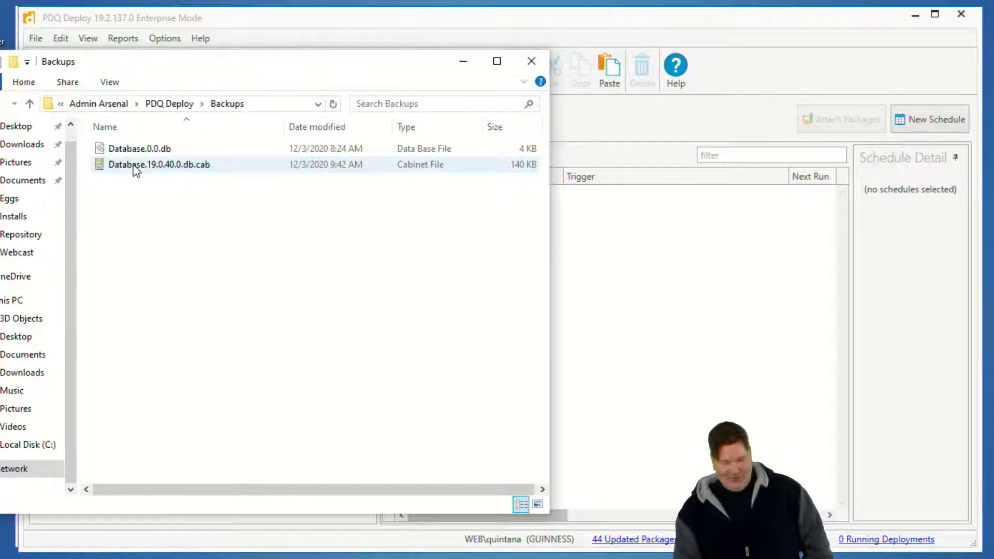
pyautogui.click(449, 558)
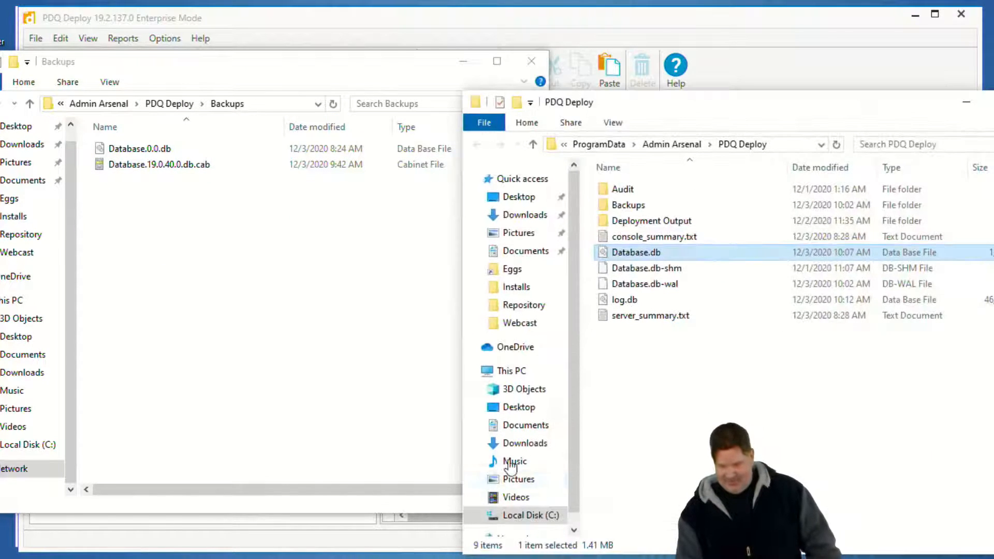
pyautogui.doubleClick(628, 205)
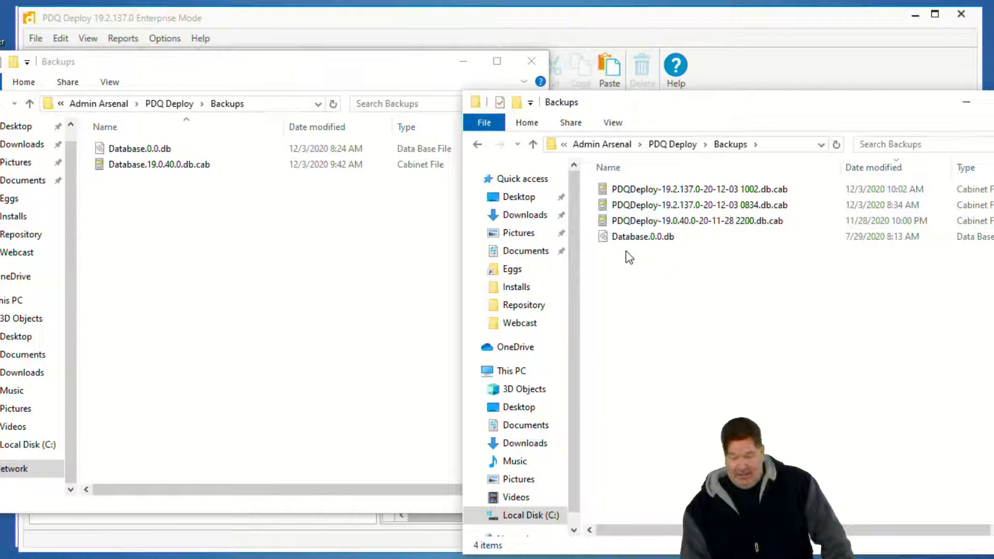
# Copy PDQDeploy-19.2.137.0-20-12-03 1002.db.cab and PDQDeploy-19.0.40.0-20-11-28 2200.db.cab from the GUINNESS Backups folder to the AlanRails Backups folder.
pyautogui.click(689, 207)
pyautogui.click(687, 189)
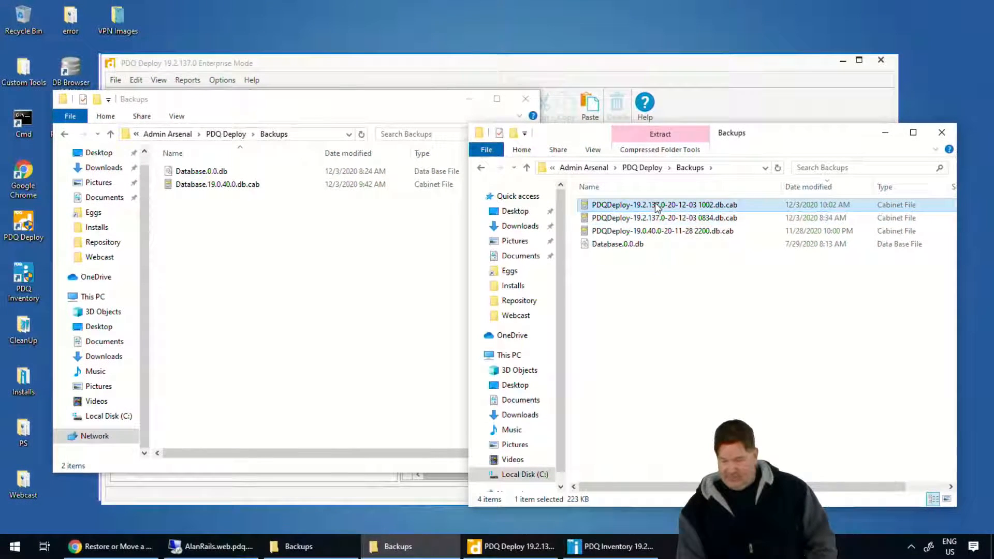
pyautogui.keyDown('shift'); pyautogui.click(662, 230); pyautogui.keyUp('shift')
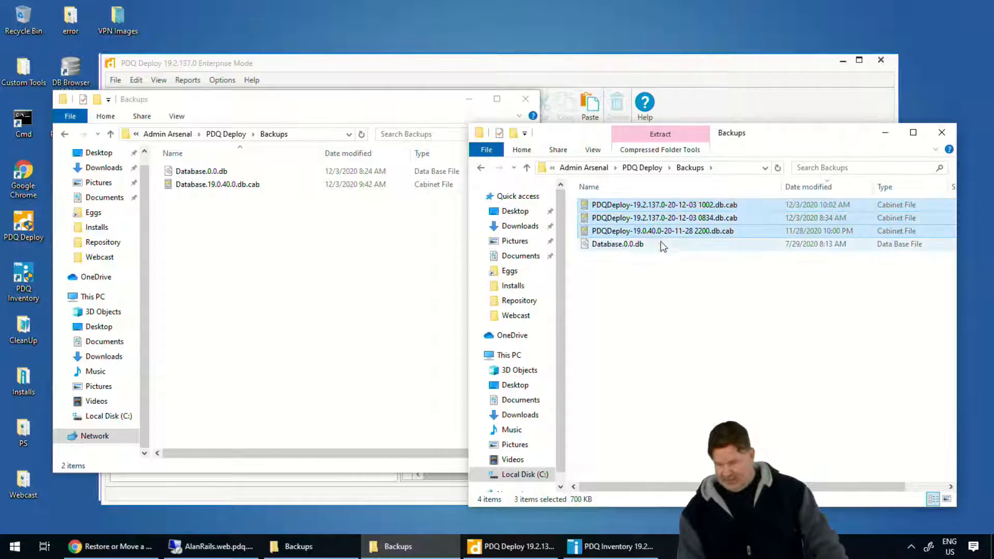
pyautogui.keyDown('ctrl'); pyautogui.click(661, 222); pyautogui.keyUp('ctrl')
pyautogui.moveTo(661, 231); pyautogui.dragTo(259, 283)
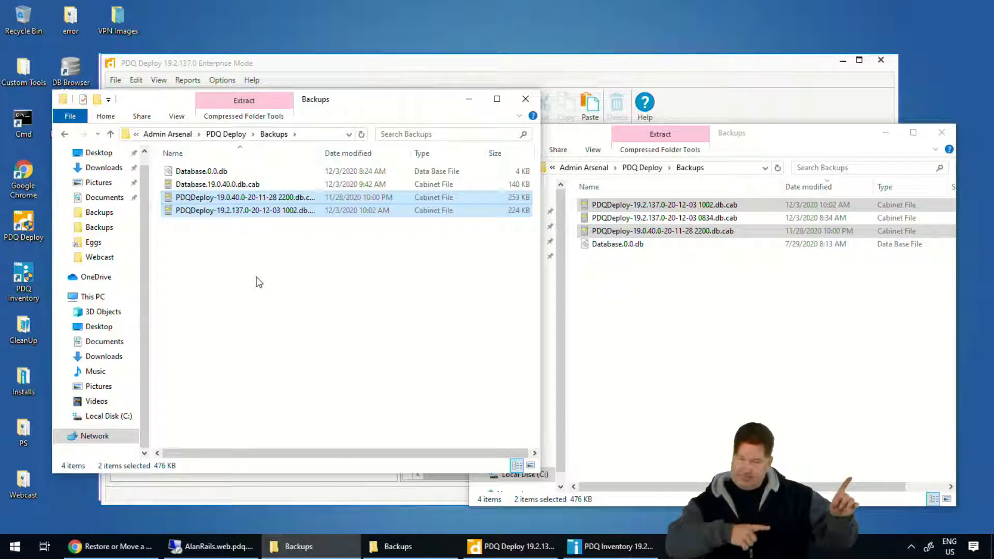
pyautogui.click(435, 306)
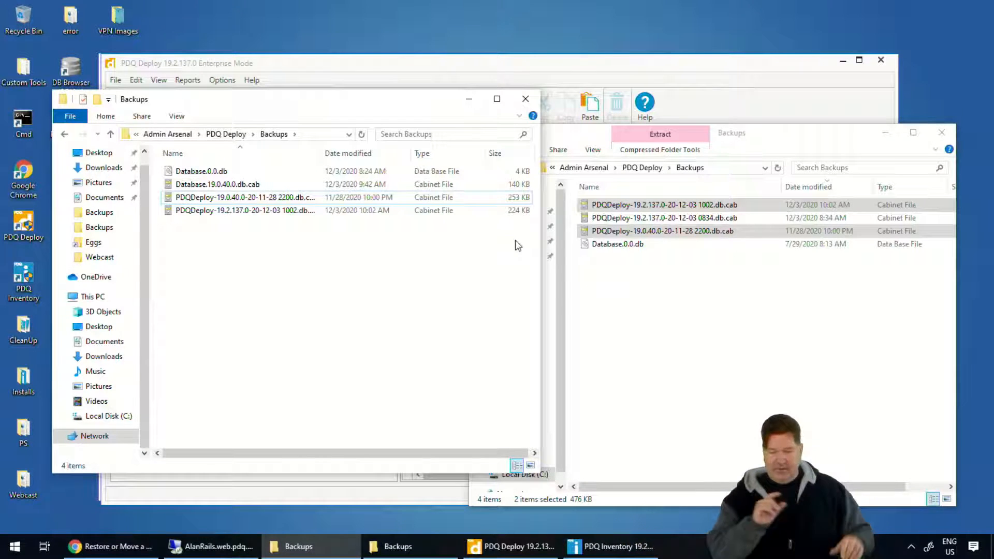
# Minimize both Backups windows, return to the AlanRails remote session and open an elevated command prompt from PDQ Deploy.
pyautogui.click(844, 133)
pyautogui.click(885, 133)
pyautogui.click(470, 99)
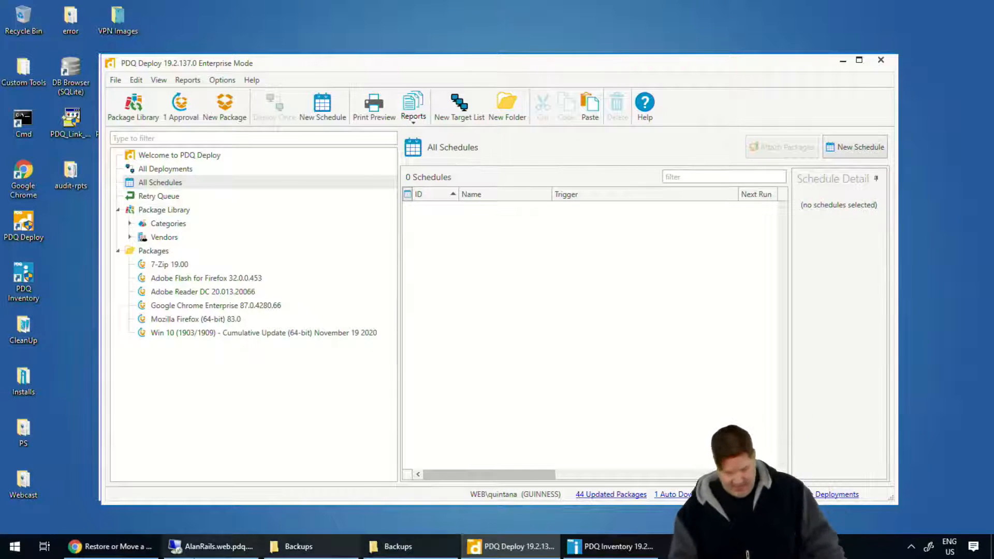
pyautogui.click(210, 550)
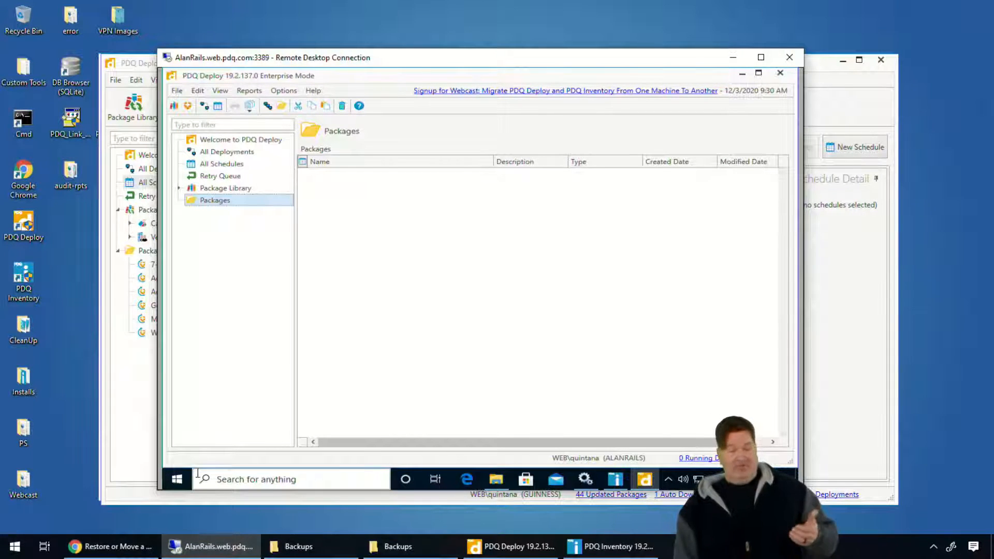
pyautogui.click(313, 92)
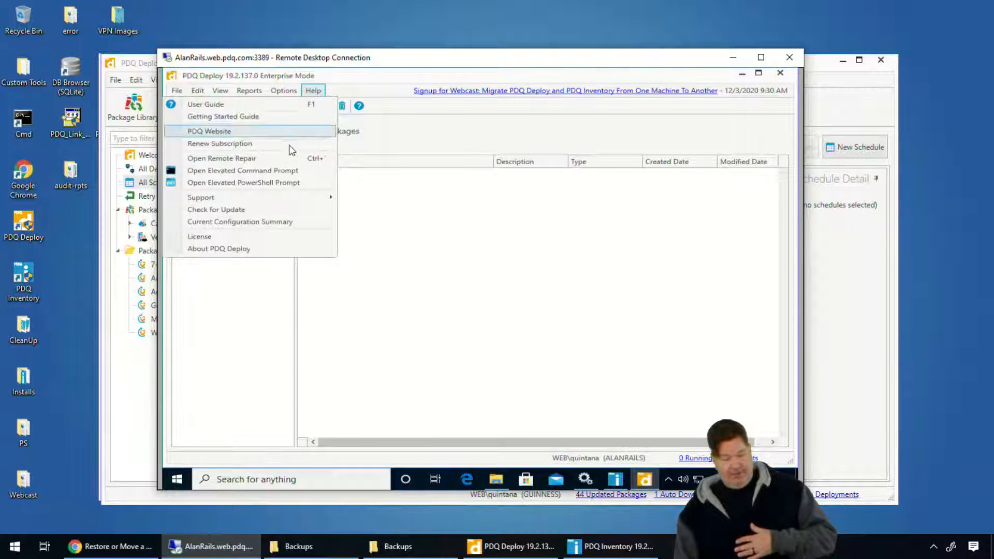
pyautogui.click(241, 171)
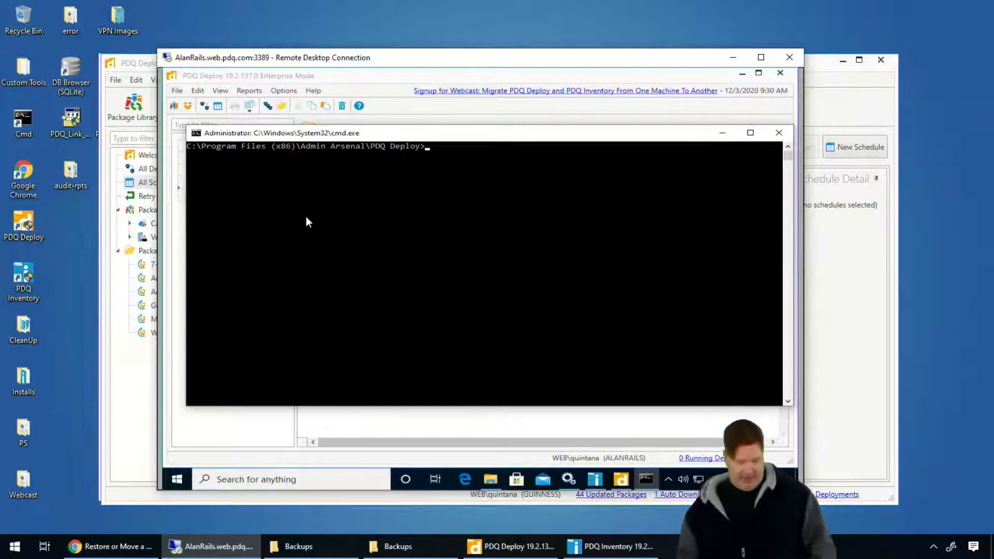
# Run pdqdeploy without arguments to list its available commands and point out RestoreDatabase.
pyautogui.write('pdqdeploy')
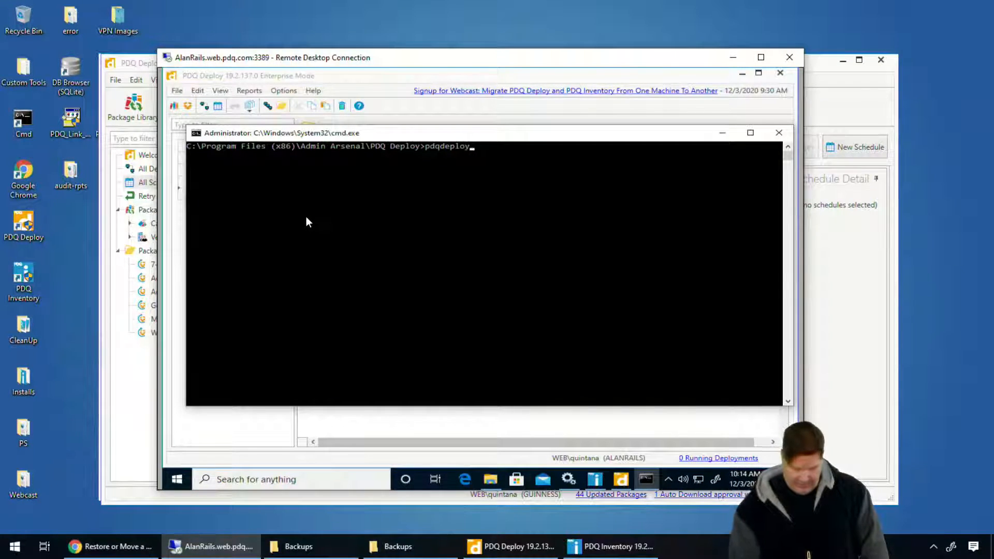
pyautogui.press('Return')
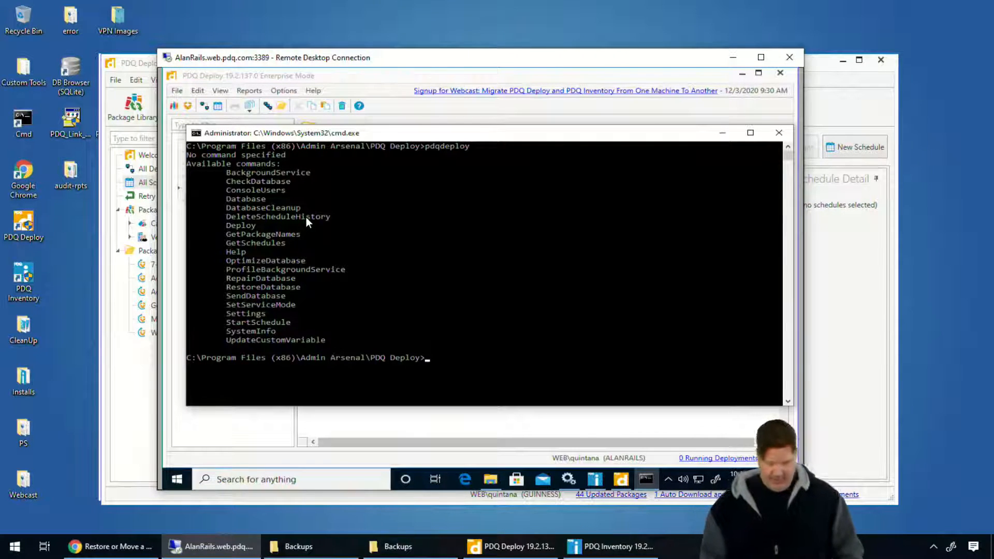
pyautogui.moveTo(226, 298); pyautogui.dragTo(322, 293)
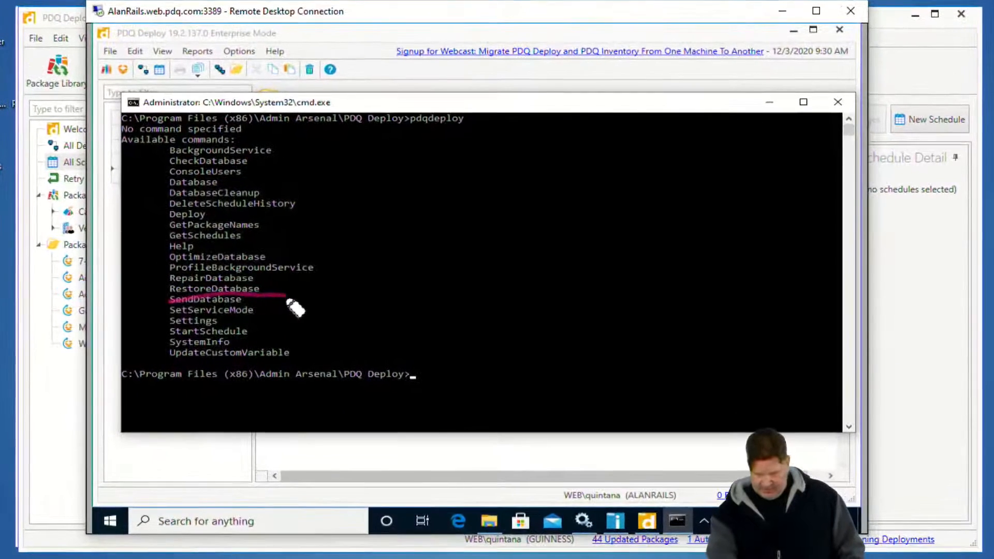
pyautogui.moveTo(185, 301); pyautogui.dragTo(162, 301)
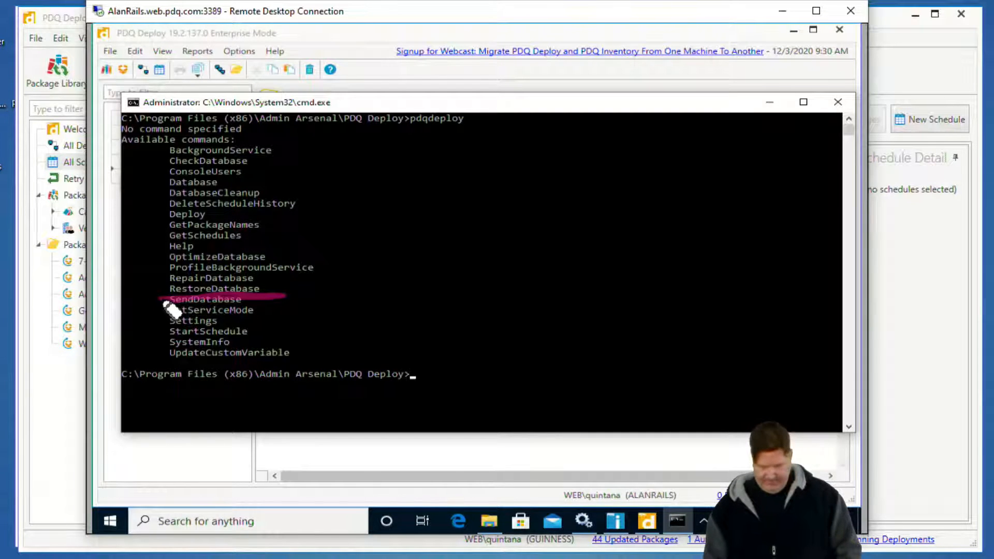
pyautogui.click(164, 301)
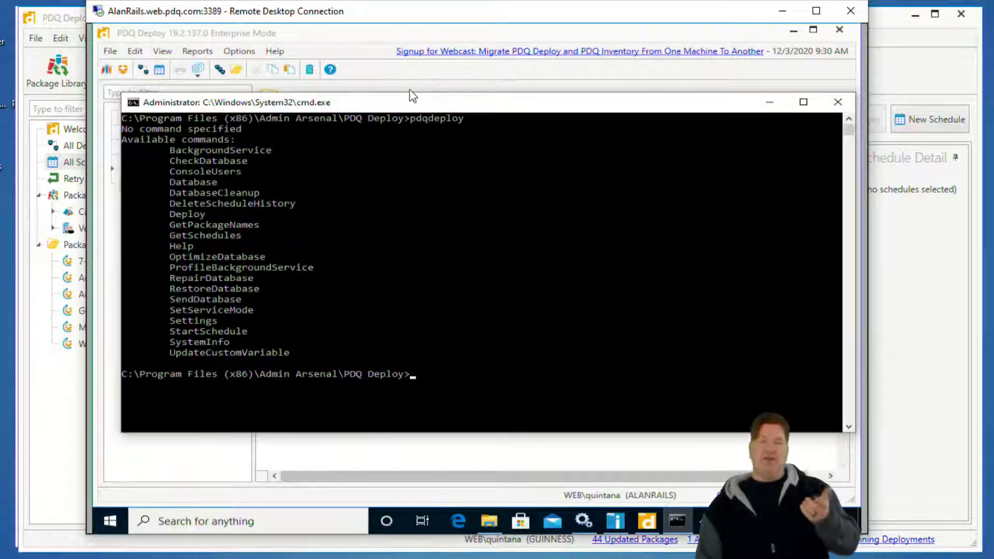
pyautogui.click(569, 290)
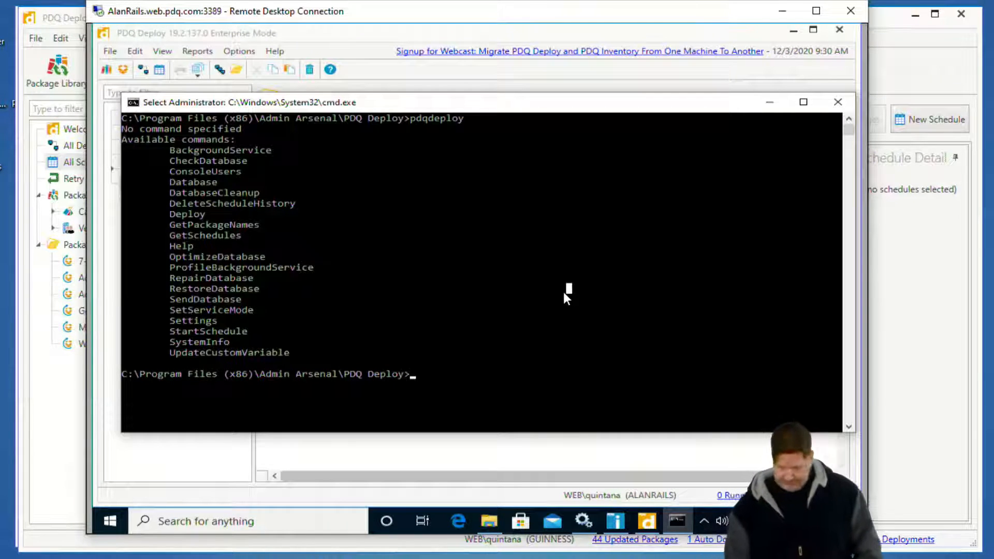
# Run pdqdeploy restoredatabase and answer y to killing the running PDQ Deploy Console process.
pyautogui.press('Up')
pyautogui.write('rstoreda')
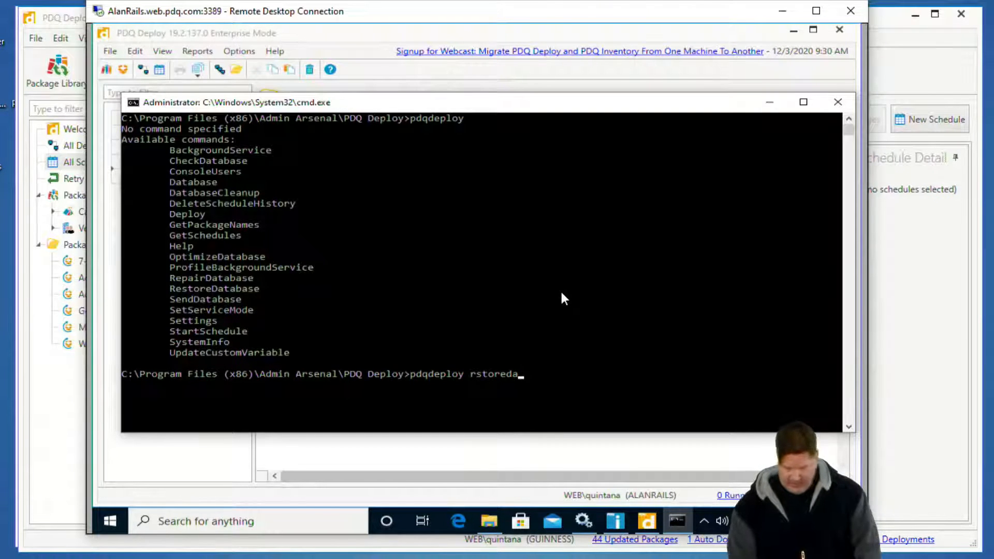
pyautogui.write('t')
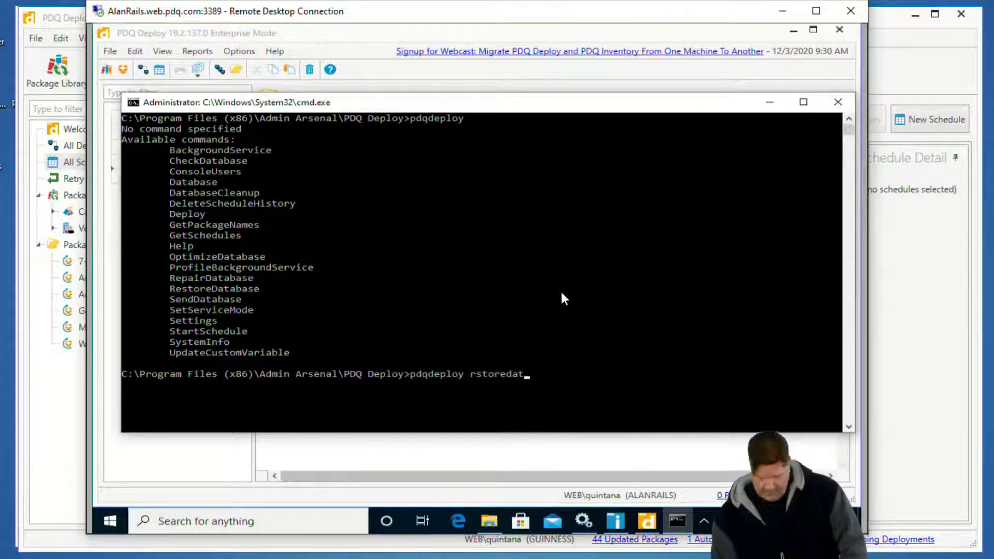
pyautogui.write('abase')
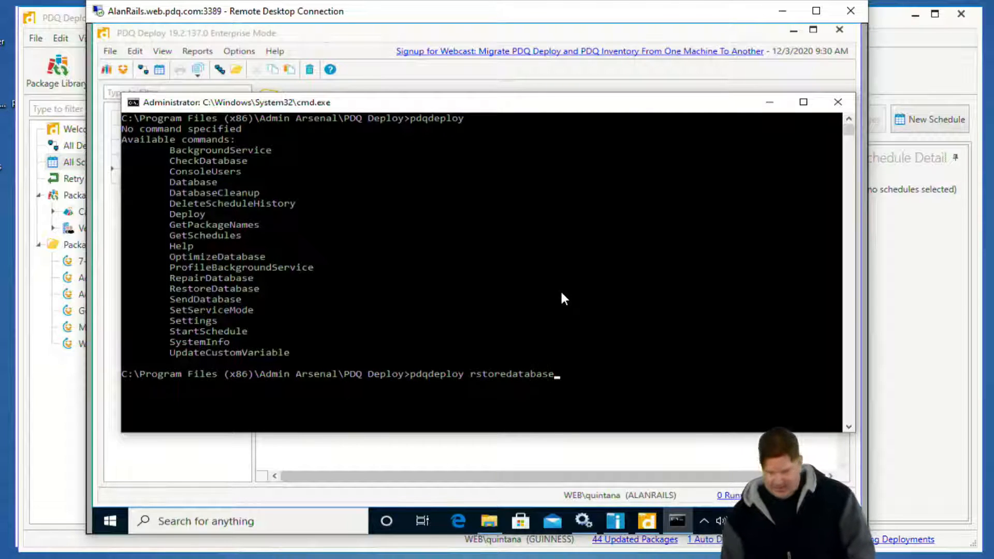
pyautogui.click(473, 374)
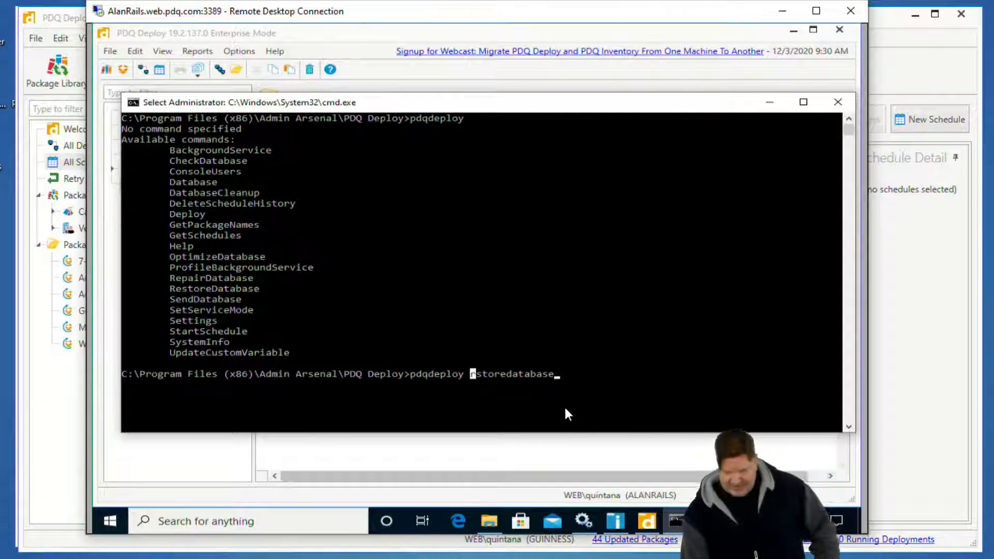
pyautogui.press('BackSpace')
pyautogui.press('BackSpace')
pyautogui.press('BackSpace')
pyautogui.press('BackSpace')
pyautogui.press('BackSpace')
pyautogui.press('BackSpace')
pyautogui.press('BackSpace')
pyautogui.press('BackSpace')
pyautogui.press('BackSpace')
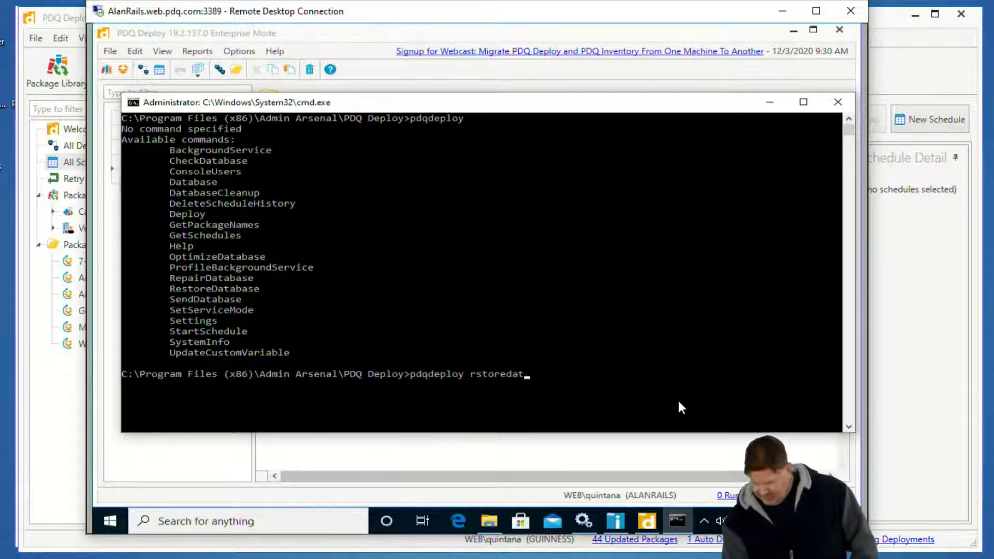
pyautogui.press('BackSpace')
pyautogui.press('BackSpace')
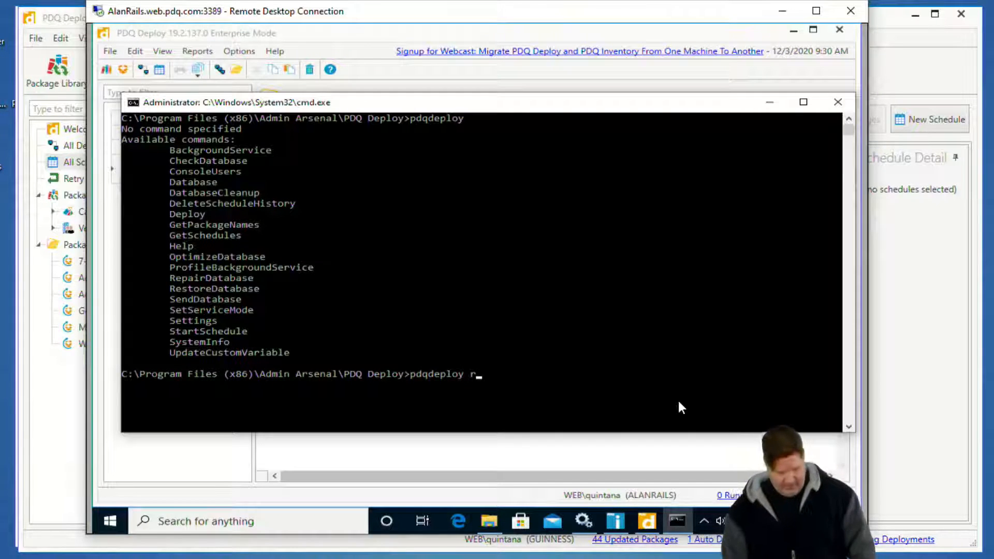
pyautogui.write('estore')
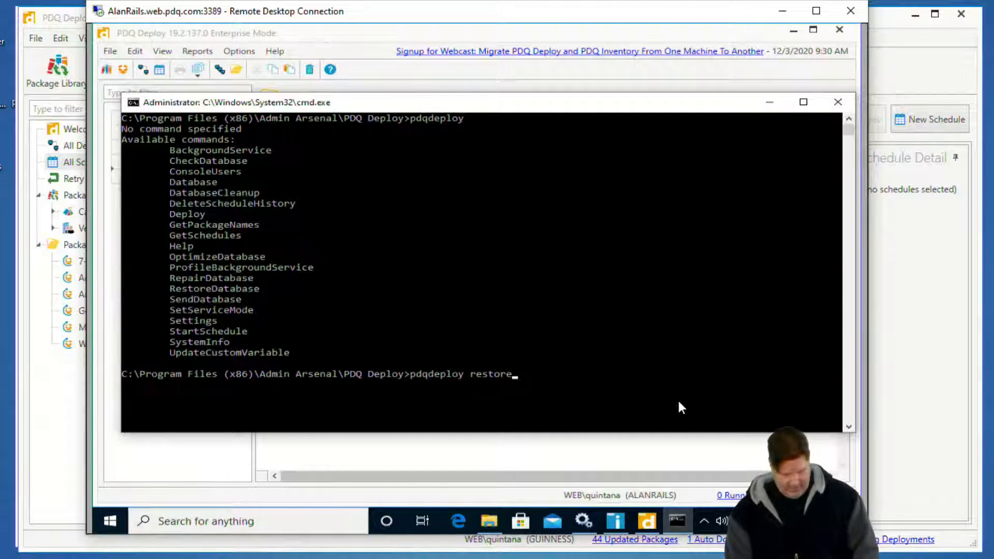
pyautogui.write('database')
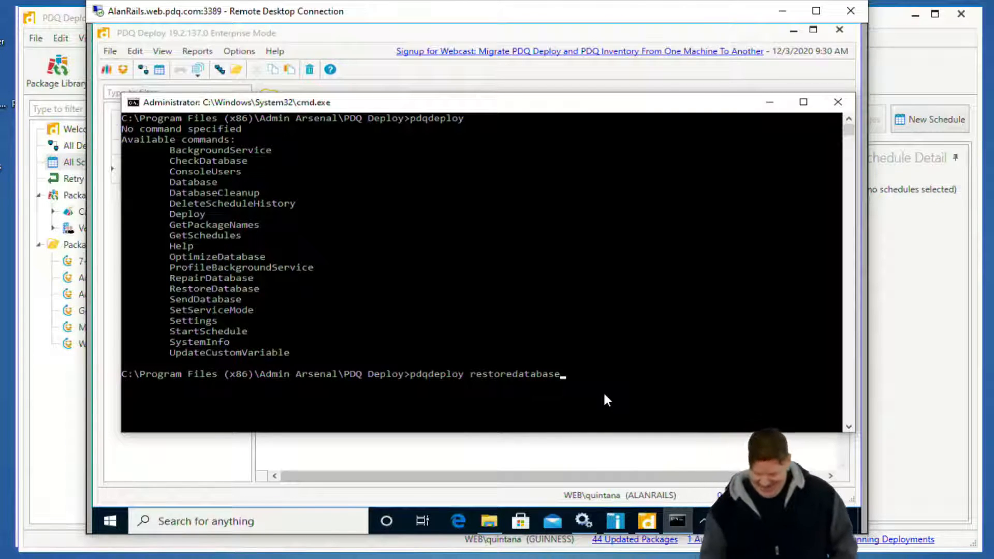
pyautogui.press('Return')
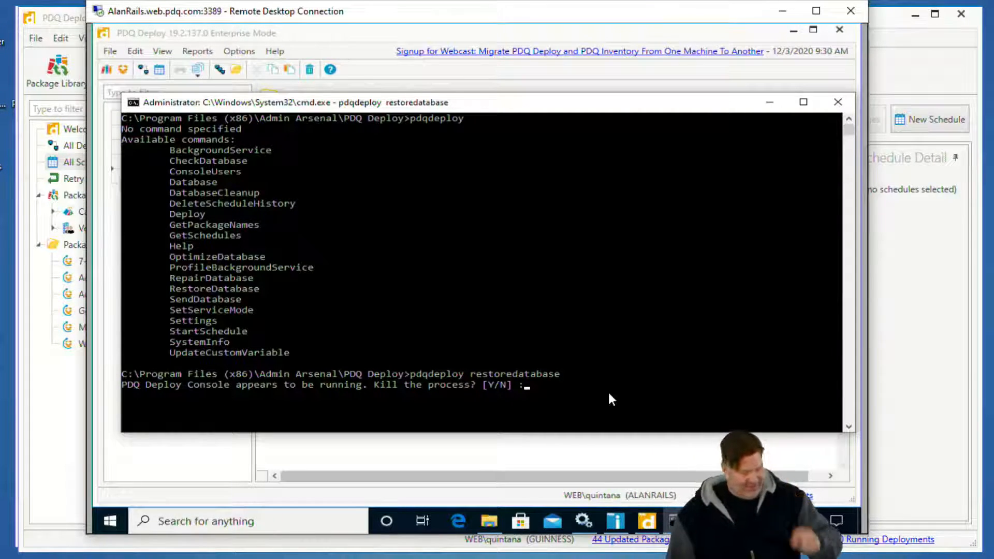
pyautogui.write('y')
pyautogui.press('Return')
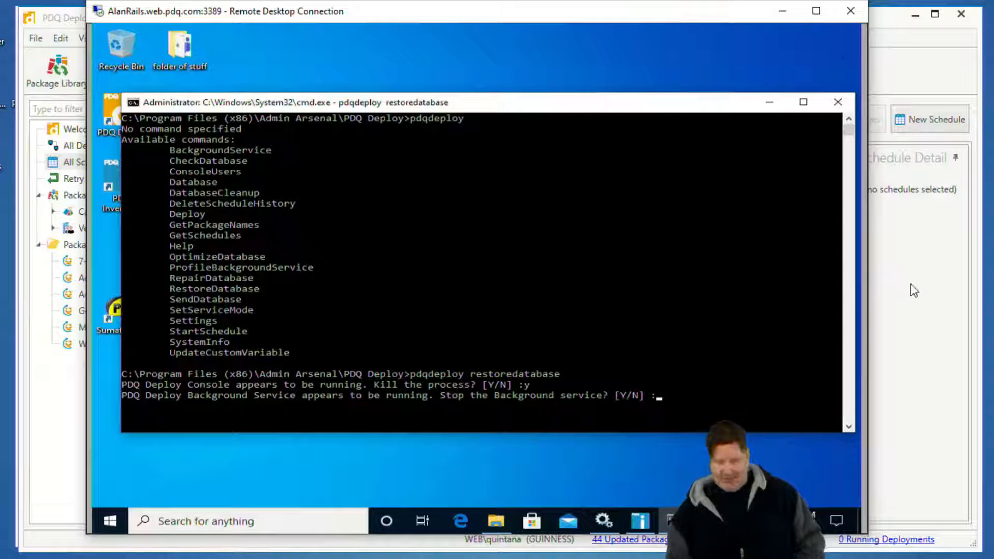
# Answer y to stopping the PDQ Deploy background service and restore database 4, PDQDeploy-19.2.137.0-20-12-03 1002.db.cab.
pyautogui.write('y')
pyautogui.press('Return')
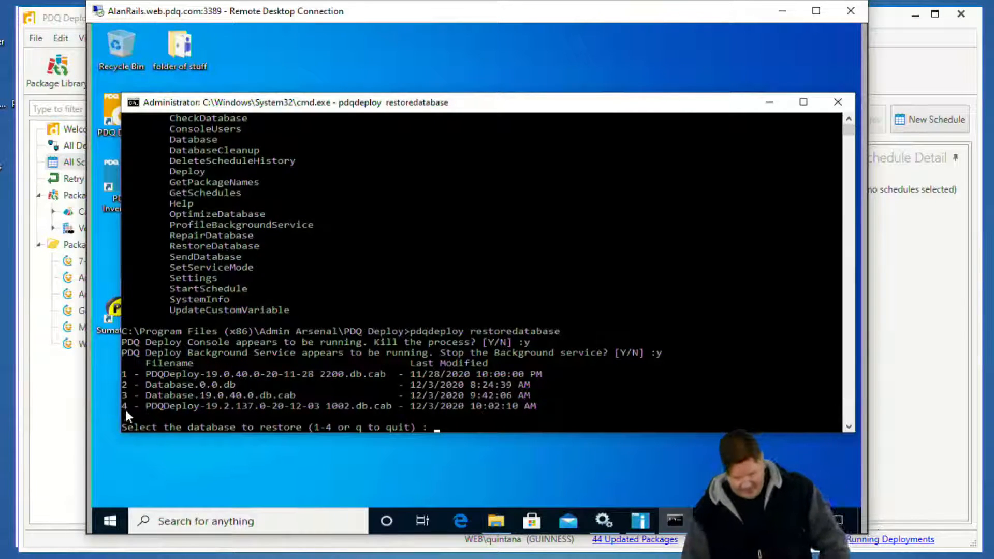
pyautogui.moveTo(129, 389); pyautogui.dragTo(123, 408)
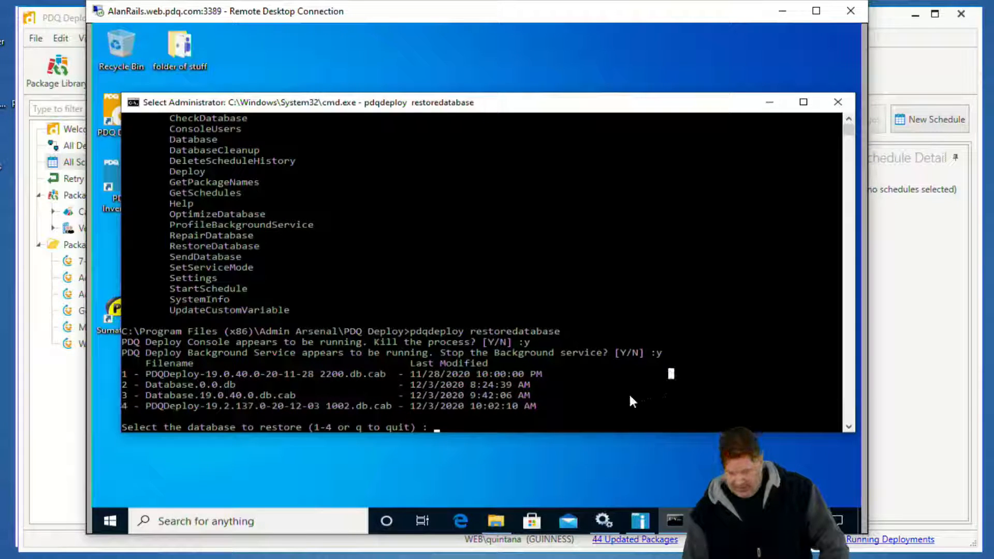
pyautogui.write('4')
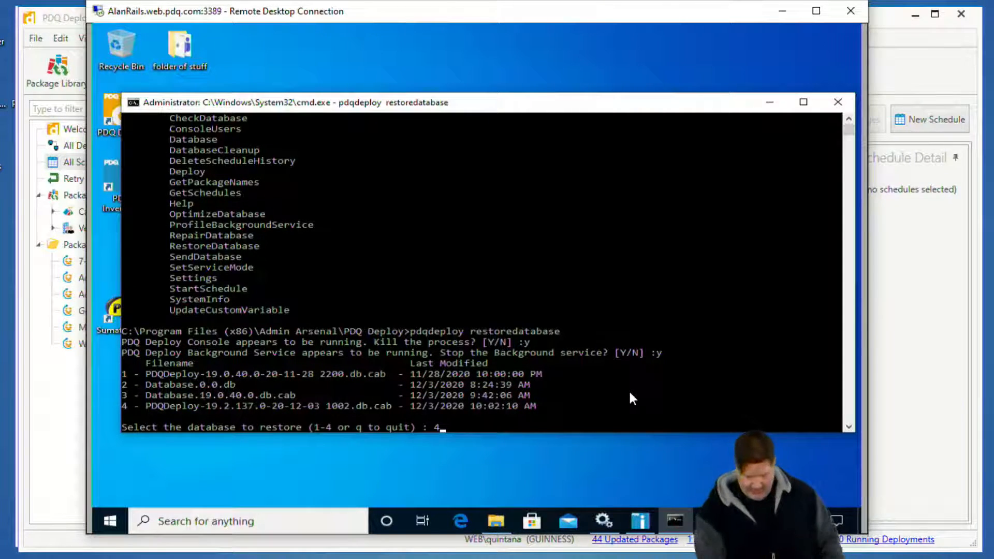
pyautogui.press('Return')
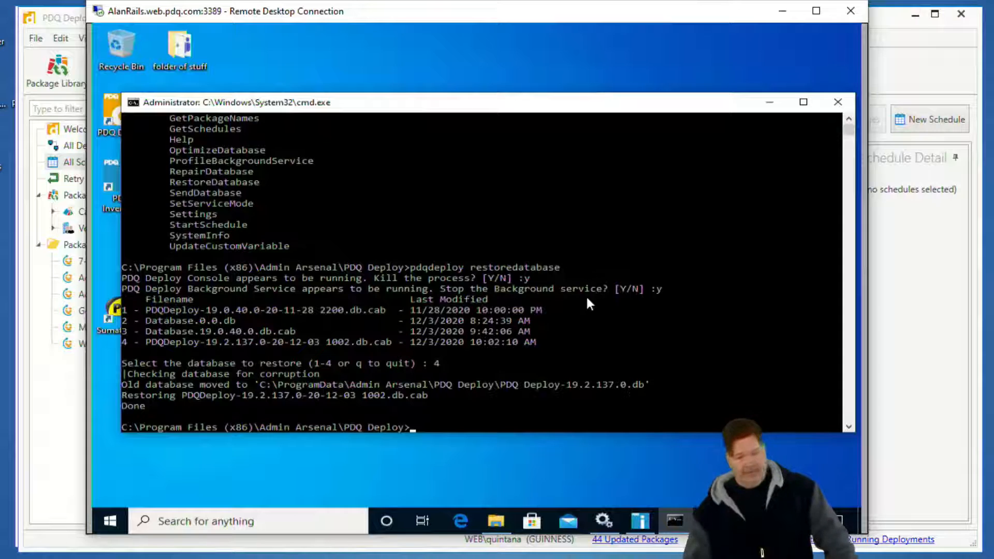
# Close the command prompt, relaunch PDQ Deploy on AlanRails and expand the Packages folder in its tree.
pyautogui.click(838, 102)
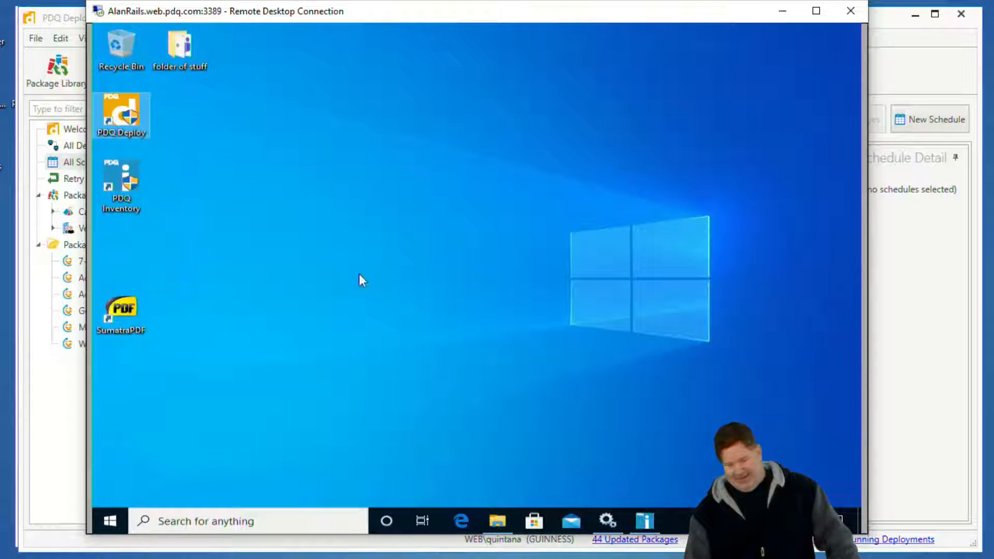
pyautogui.doubleClick(120, 122)
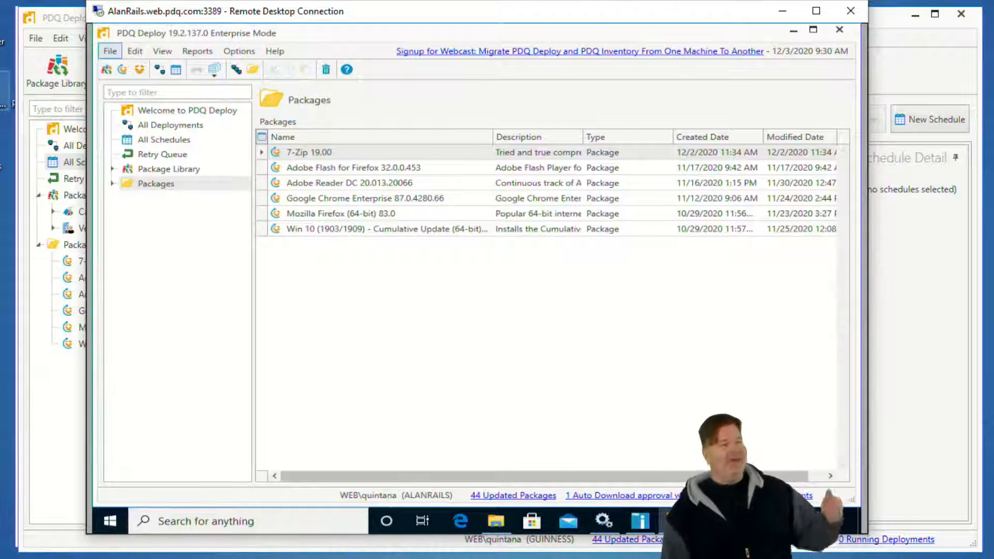
pyautogui.click(113, 184)
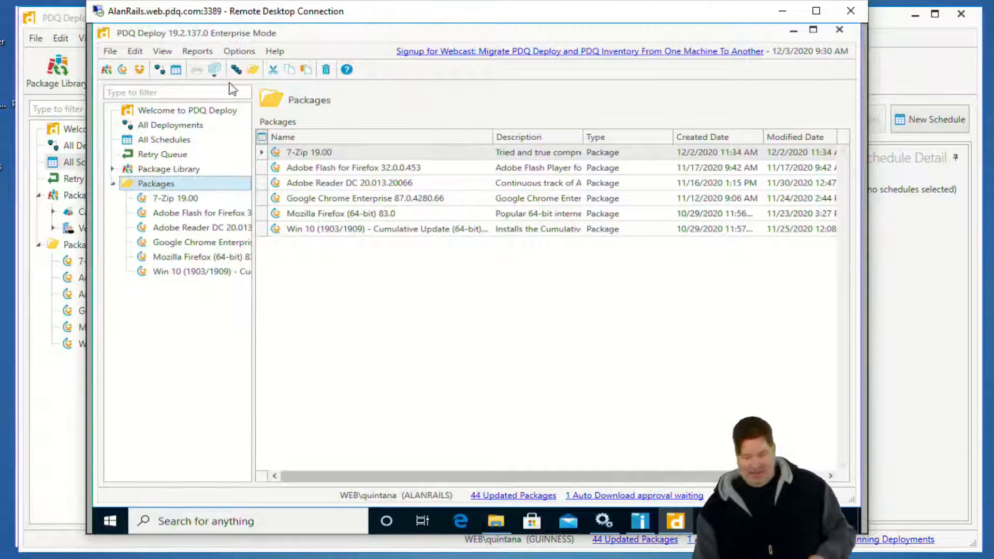
# Open the Repository preferences in the AlanRails PDQ Deploy console and open the configured repository folder in File Explorer.
pyautogui.click(246, 51)
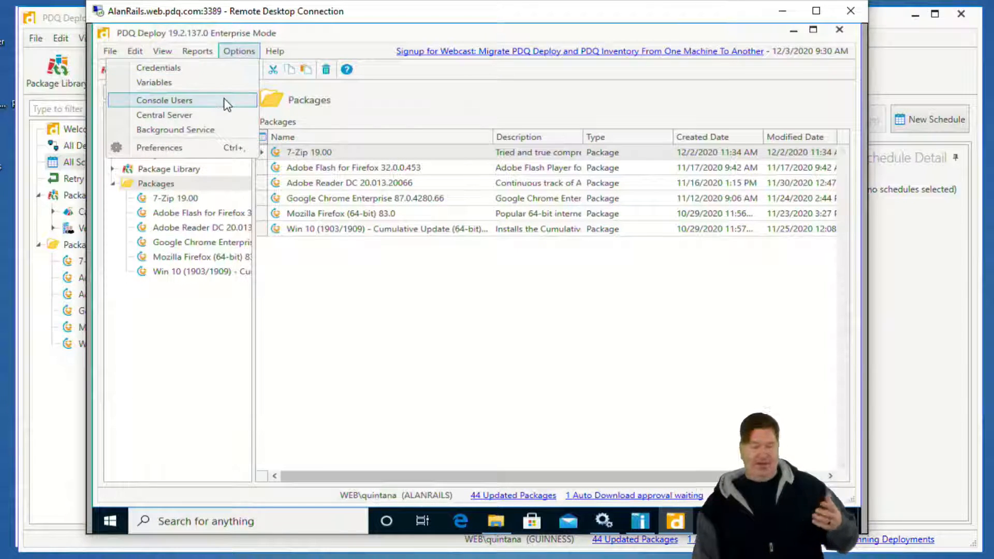
pyautogui.click(210, 148)
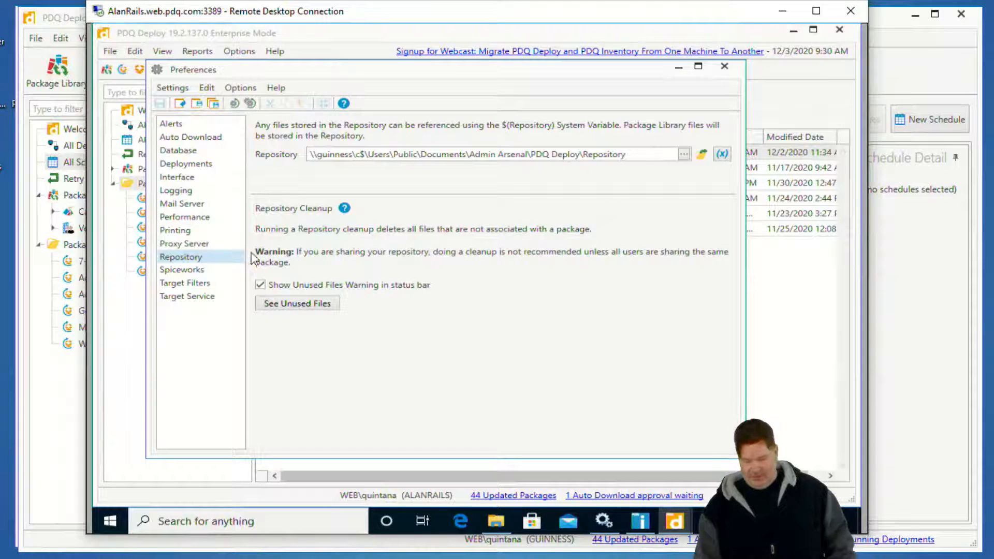
pyautogui.click(701, 156)
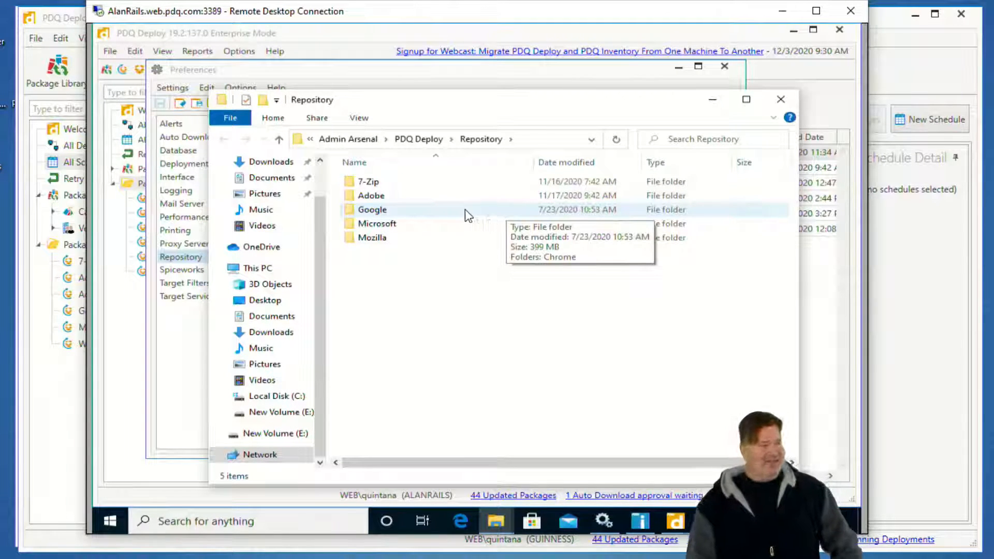
# Permanently delete the 7-Zip, Adobe, Google, Microsoft and Mozilla folders from the opened Repository folder.
pyautogui.click(371, 181)
pyautogui.keyDown('shift'); pyautogui.click(372, 238); pyautogui.keyUp('shift')
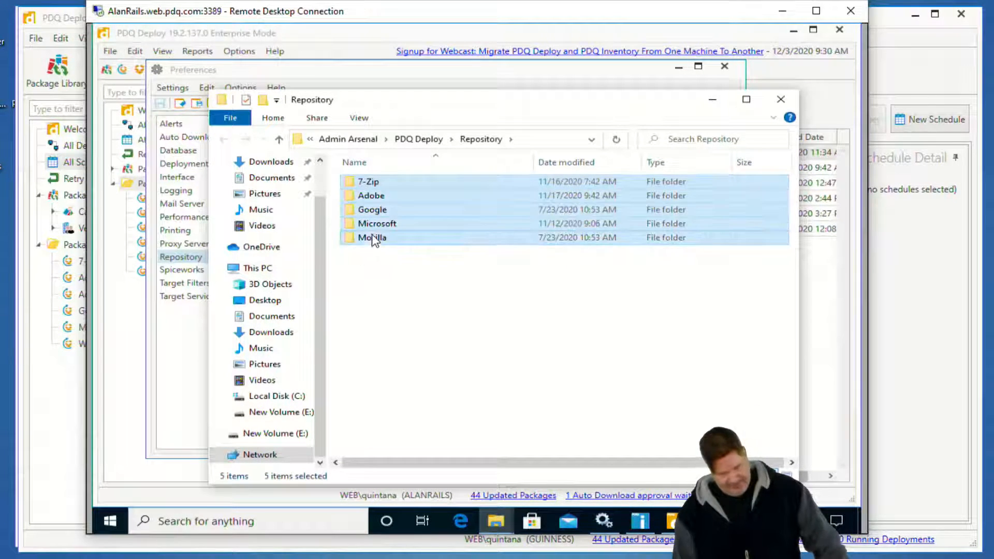
pyautogui.hotkey('shift', 'Delete')
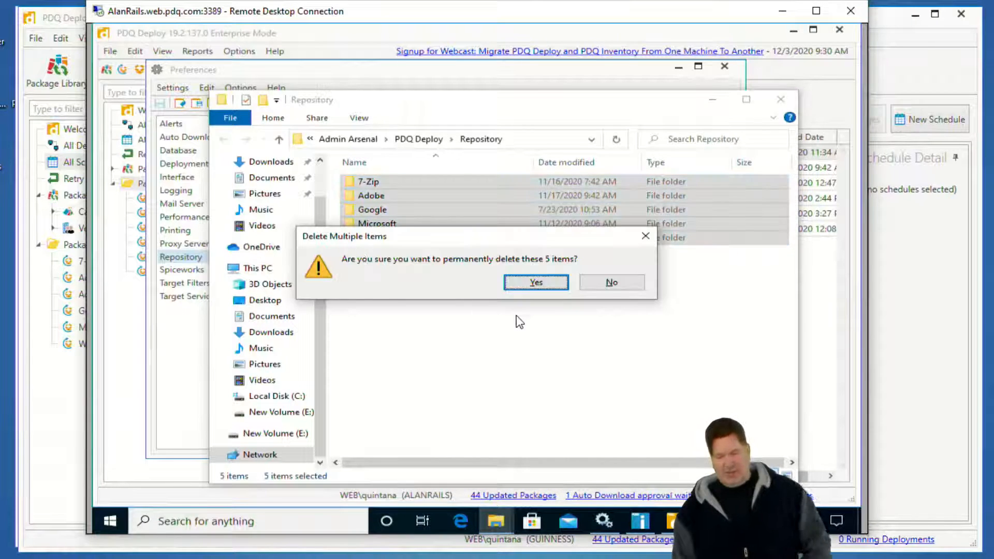
pyautogui.click(535, 283)
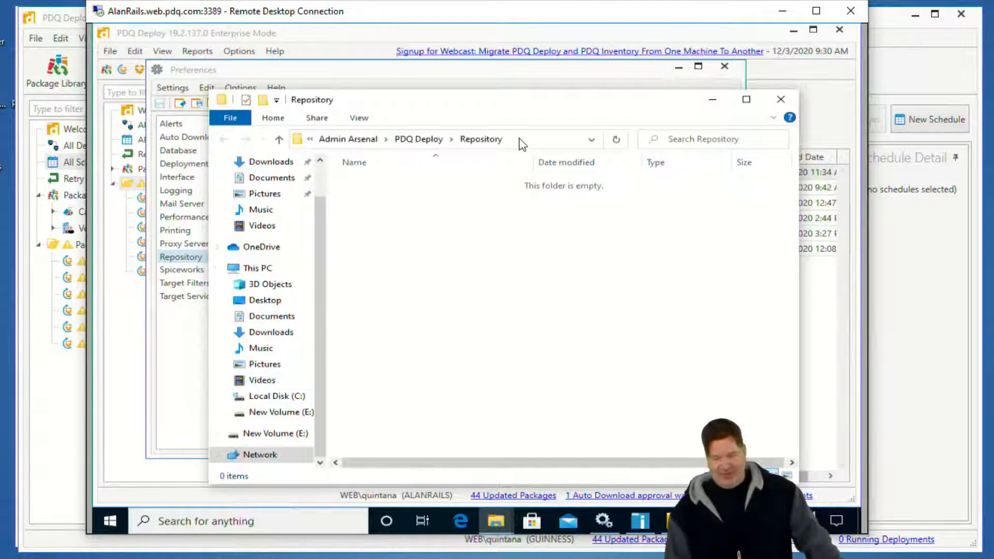
# Move the Repository window aside and return through Preferences to the main PDQ Deploy console to check the package tree.
pyautogui.moveTo(572, 104); pyautogui.dragTo(616, 94)
pyautogui.click(198, 344)
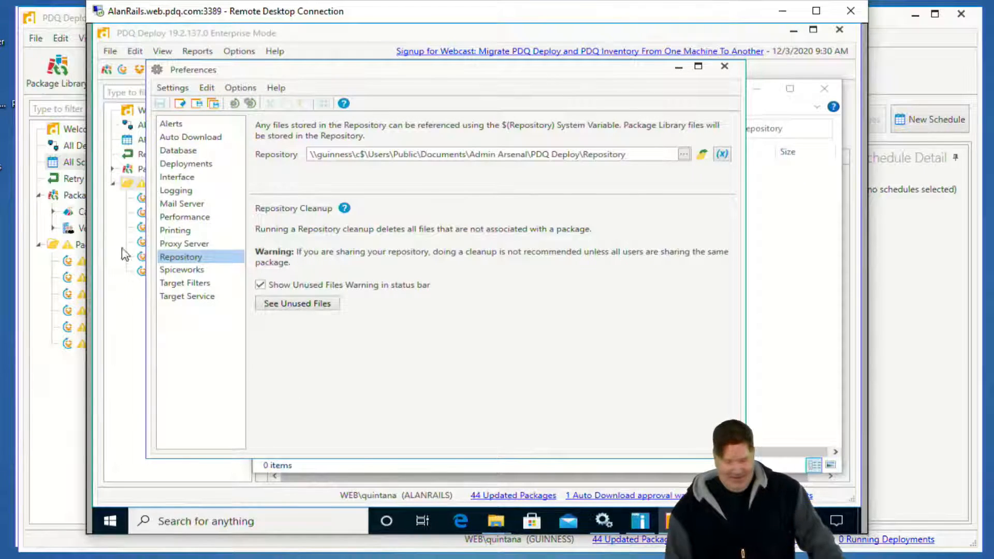
pyautogui.click(117, 330)
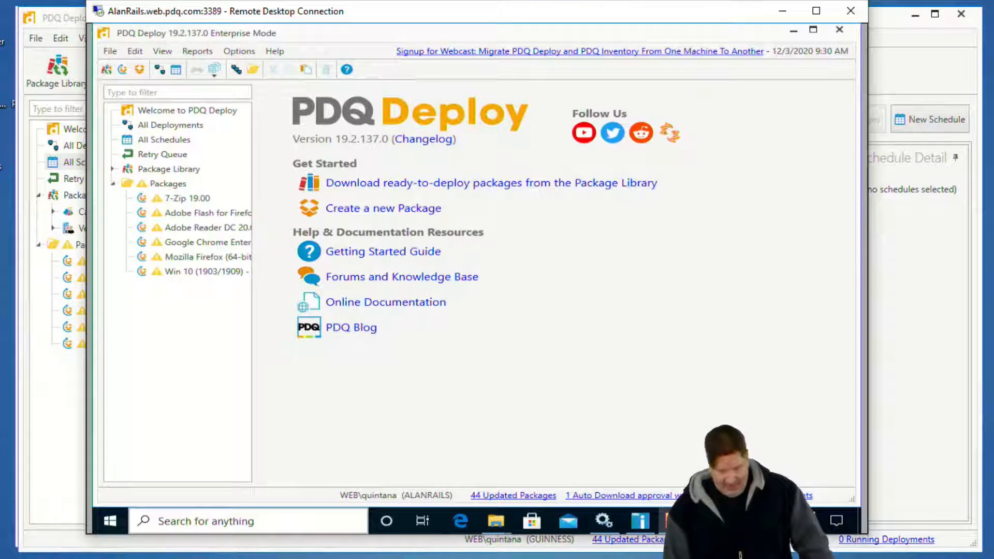
# Restore the two minimized Backups folder windows on the GUINNESS desktop.
pyautogui.moveTo(332, 558)
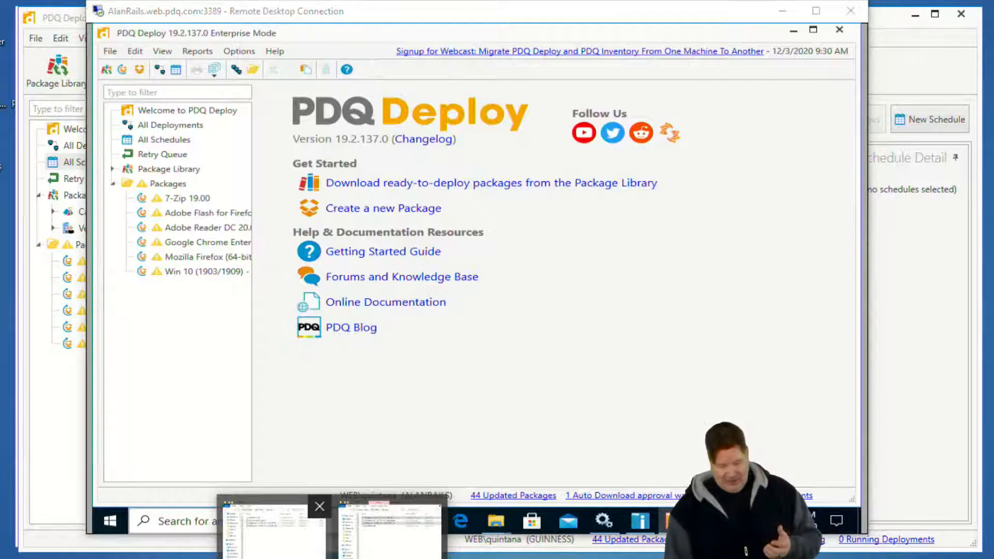
pyautogui.click(277, 557)
pyautogui.click(389, 557)
pyautogui.click(261, 279)
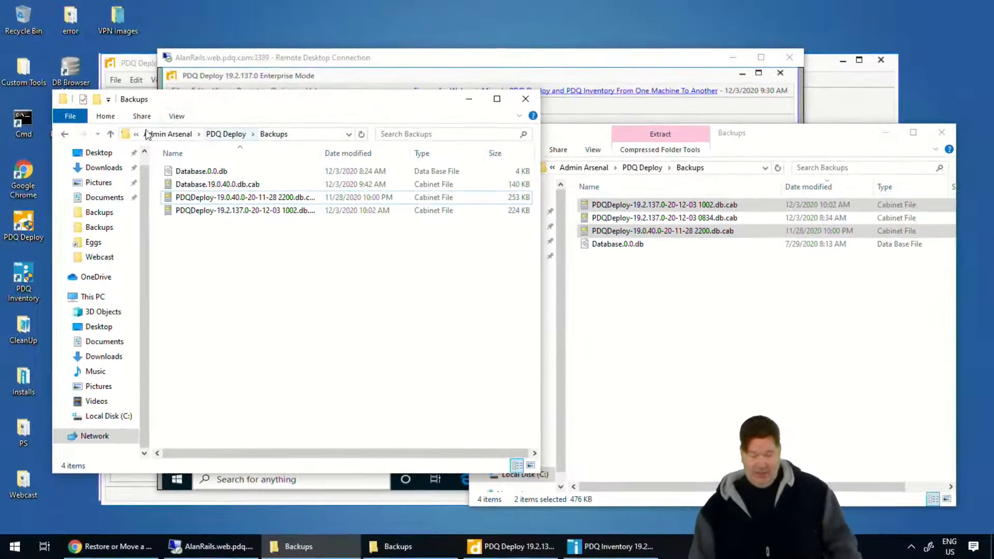
# In the AlanRails window, go from Backups to c$\Users\Public\Public Documents\Admin Arsenal\PDQ Deploy\Repository.
pyautogui.click(65, 135)
pyautogui.click(65, 135)
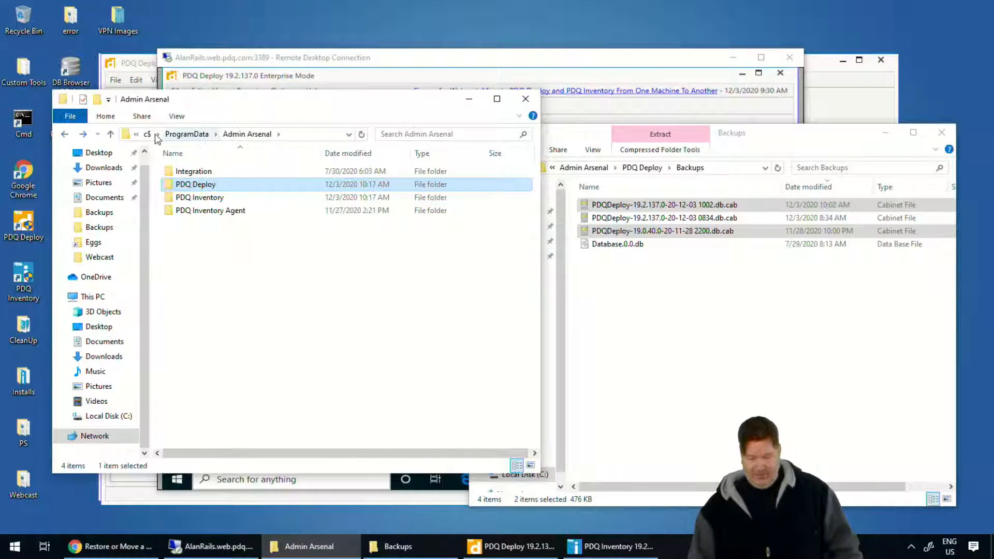
pyautogui.click(147, 134)
pyautogui.click(184, 316)
pyautogui.doubleClick(184, 316)
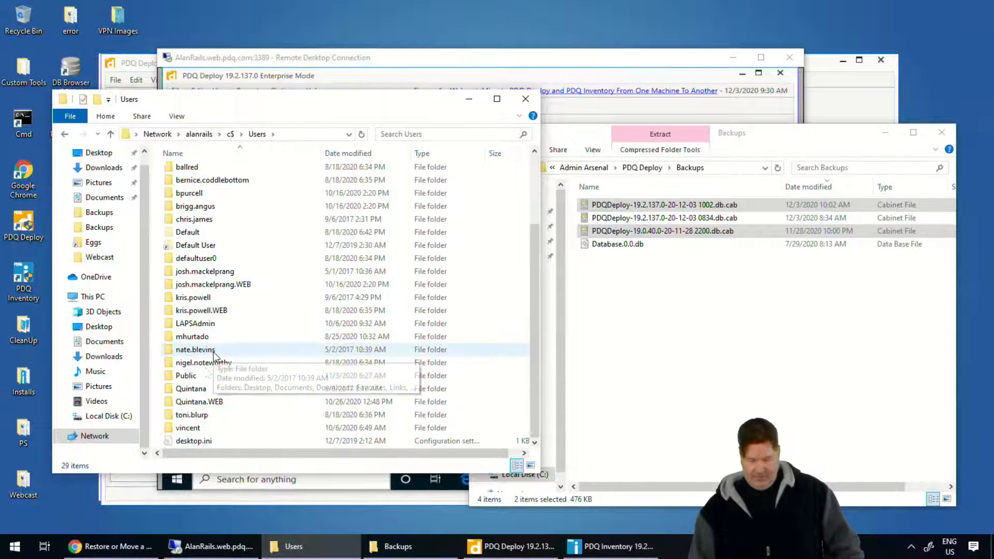
pyautogui.doubleClick(195, 374)
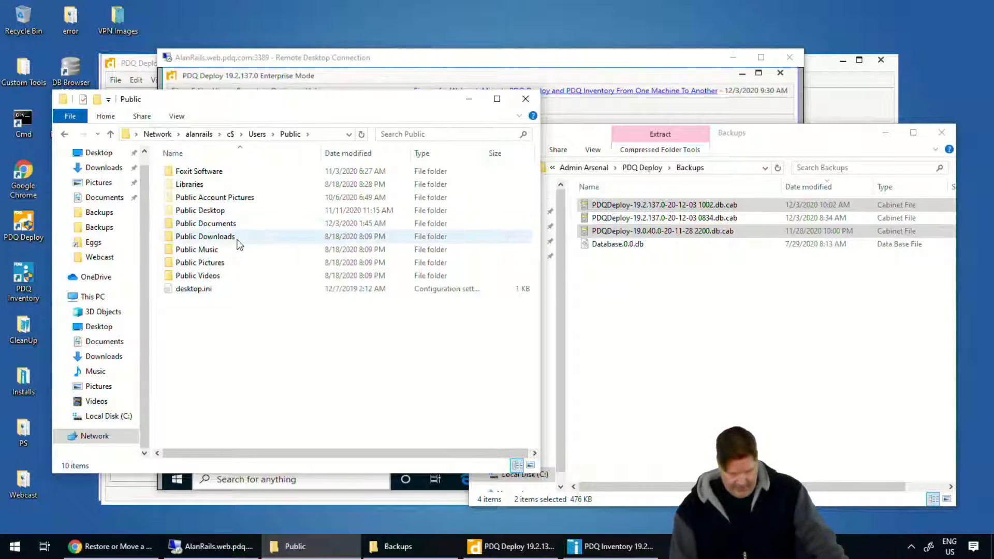
pyautogui.doubleClick(218, 225)
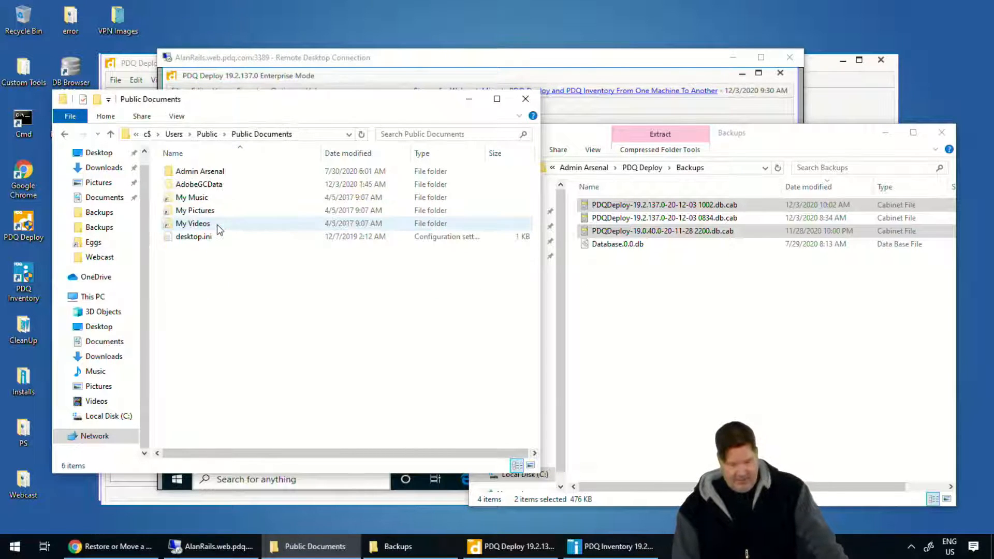
pyautogui.doubleClick(199, 172)
pyautogui.doubleClick(200, 173)
pyautogui.doubleClick(200, 173)
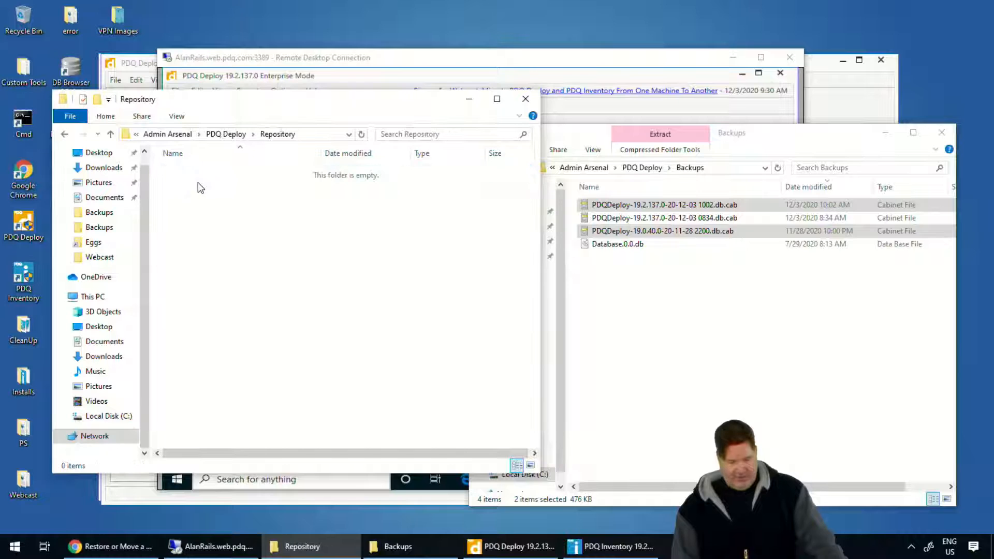
# Shorten the path in the GUINNESS Backups window to C:\ and go to that drive's root.
pyautogui.click(723, 167)
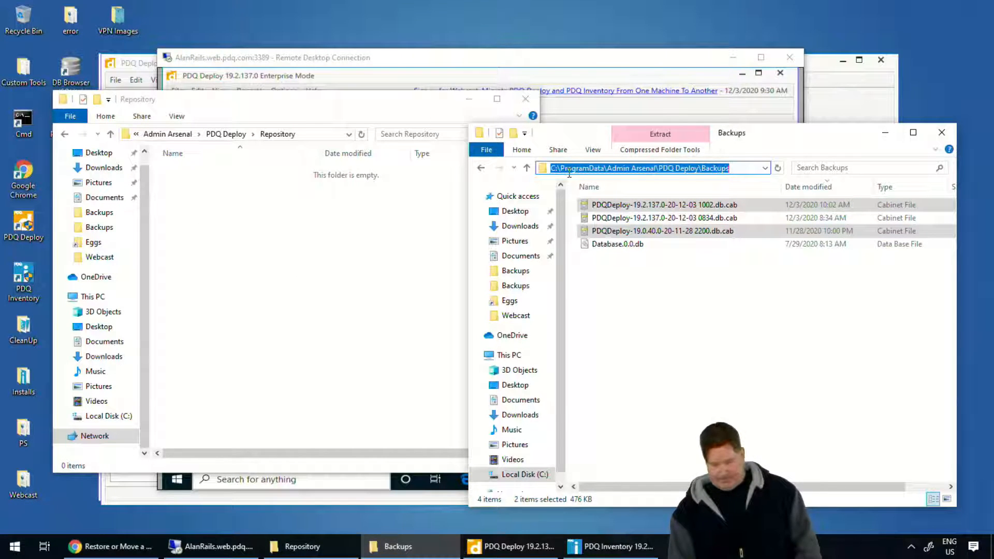
pyautogui.moveTo(562, 168); pyautogui.dragTo(740, 169)
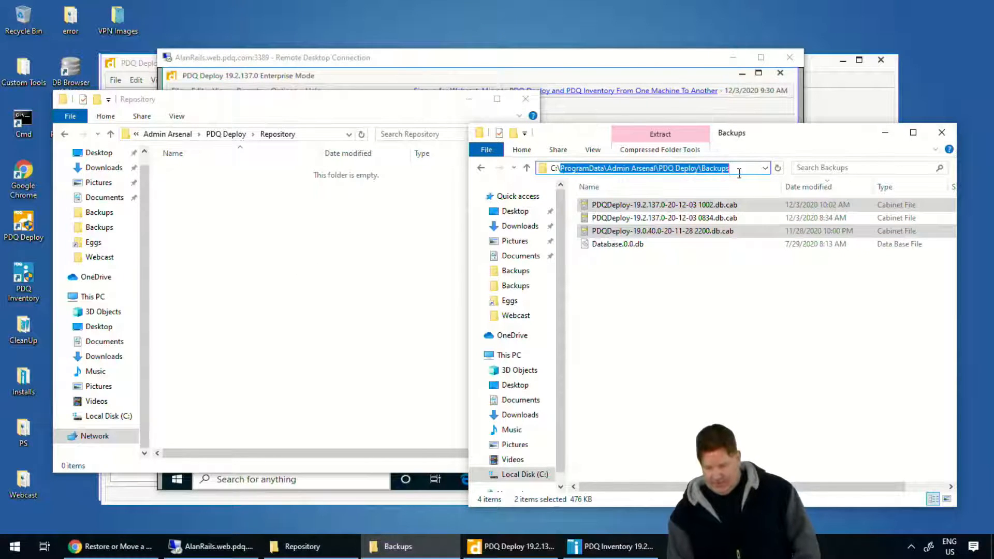
pyautogui.press('BackSpace')
pyautogui.press('Return')
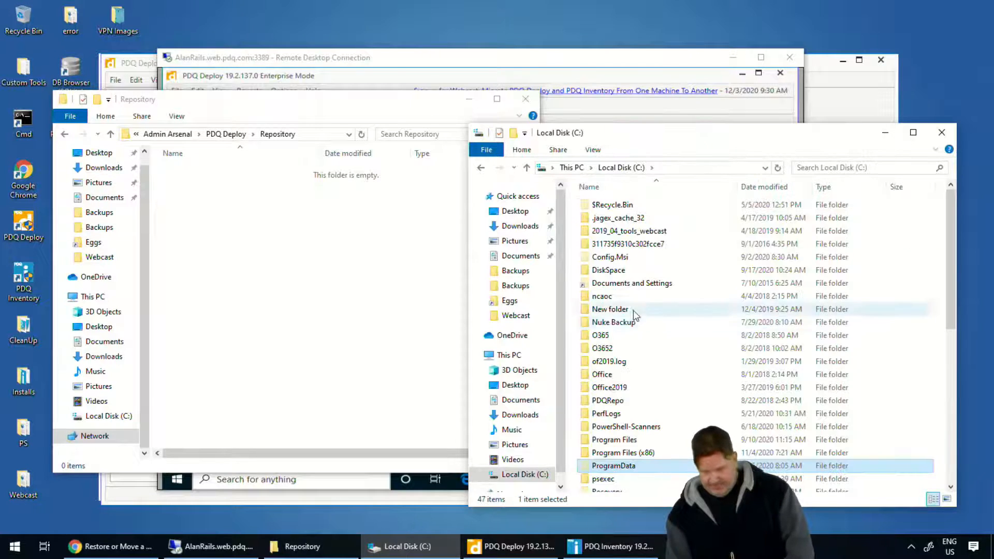
# In the GUINNESS window, browse from C:\ to Users\Public\Public Documents\Admin Arsenal\PDQ Deploy\Repository.
pyautogui.scroll(-5, 610, 456)
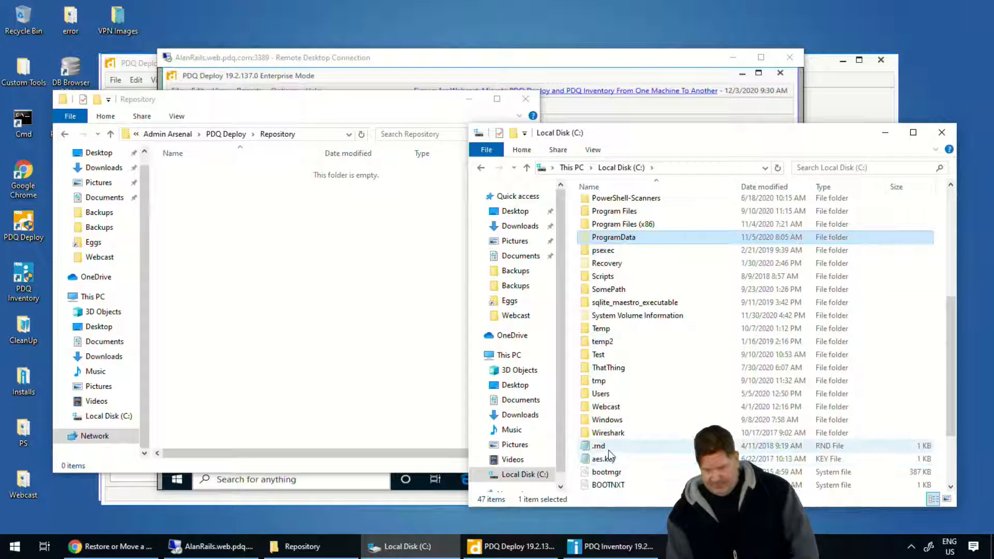
pyautogui.doubleClick(601, 393)
pyautogui.scroll(-4, 616, 355)
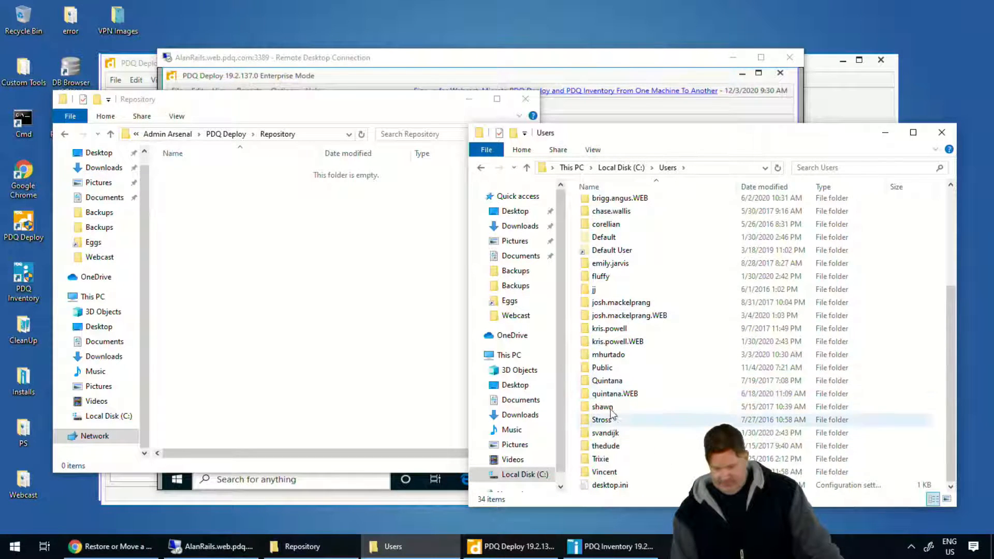
pyautogui.doubleClick(609, 369)
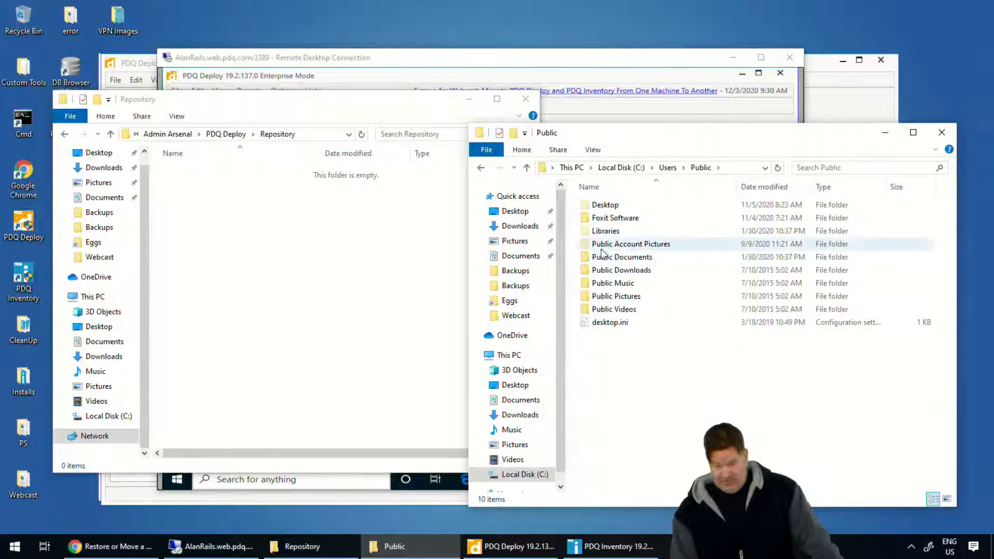
pyautogui.click(609, 258)
pyautogui.doubleClick(609, 259)
pyautogui.click(601, 206)
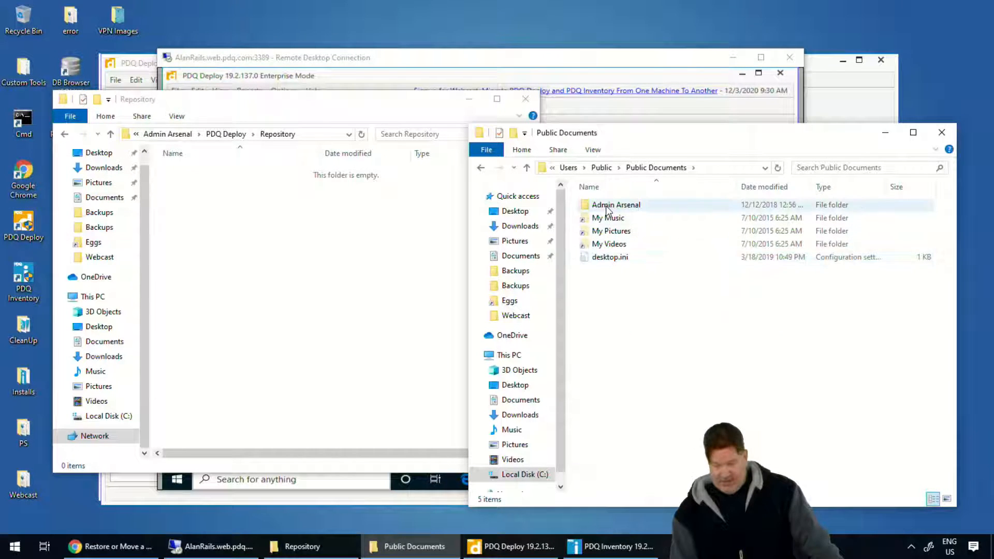
pyautogui.doubleClick(604, 206)
pyautogui.click(609, 207)
pyautogui.doubleClick(607, 207)
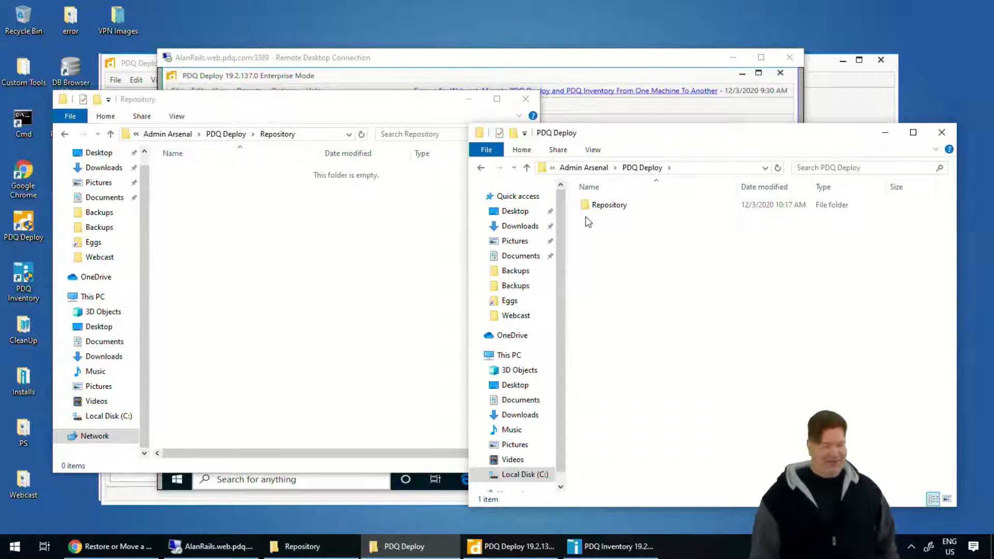
pyautogui.doubleClick(598, 207)
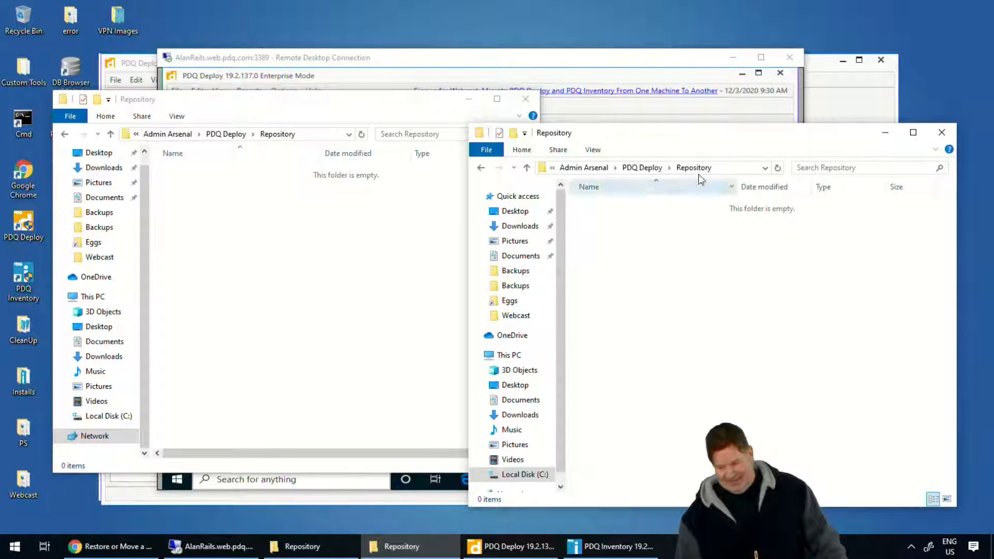
# Go back to the PDQ Deploy folder in the GUINNESS window, then close both File Explorer windows.
pyautogui.moveTo(689, 136); pyautogui.dragTo(712, 121)
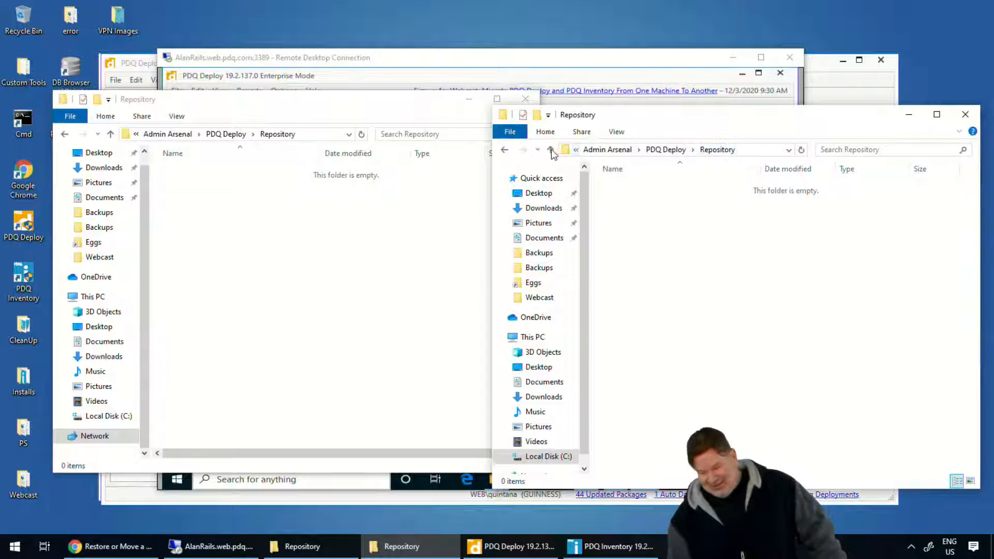
pyautogui.click(506, 150)
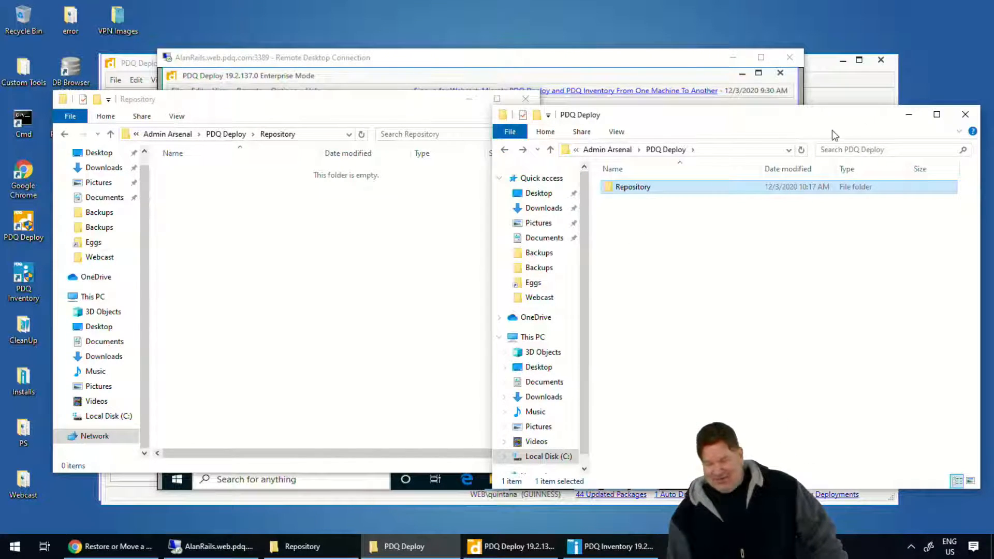
pyautogui.click(965, 115)
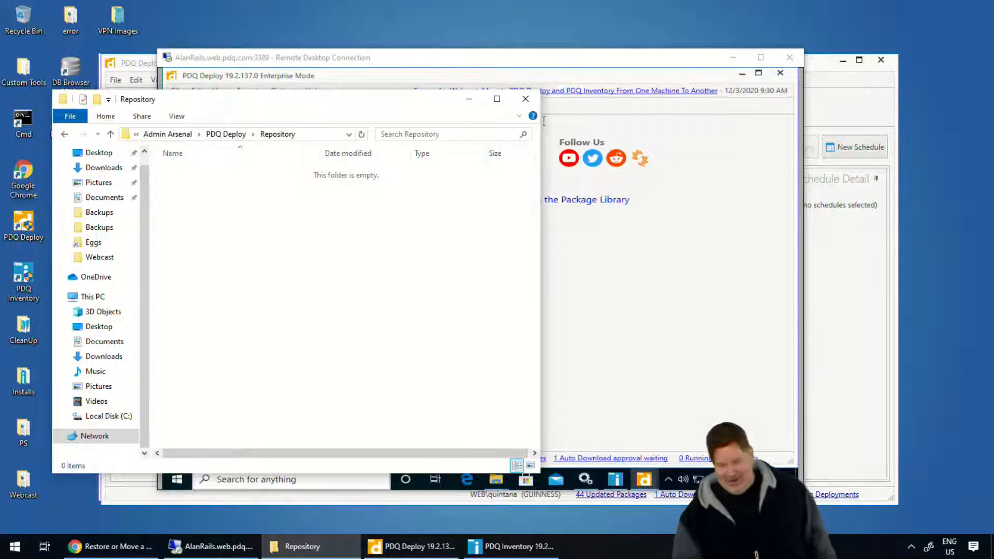
pyautogui.click(526, 99)
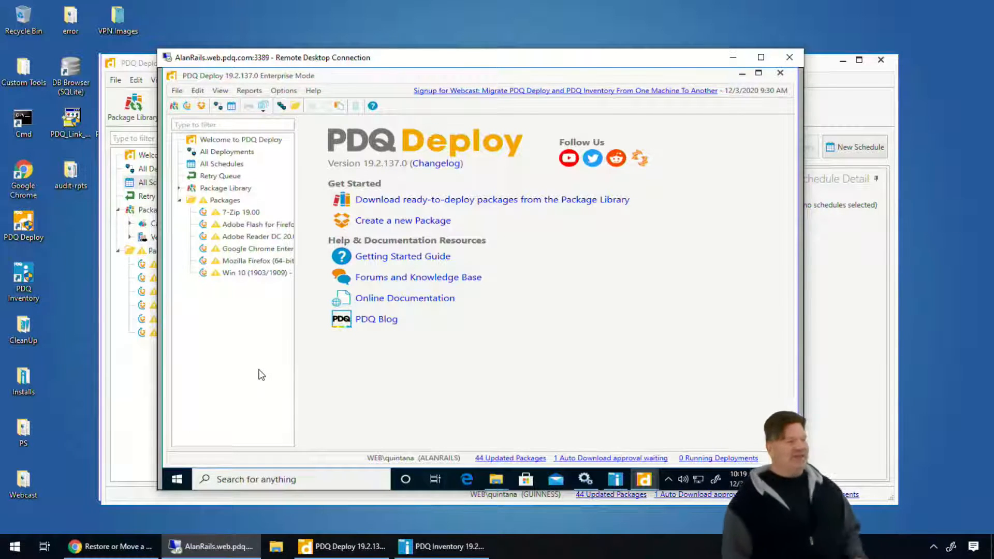
# Bring the GUINNESS PDQ Deploy console to the front and open its Repository preferences.
pyautogui.click(142, 420)
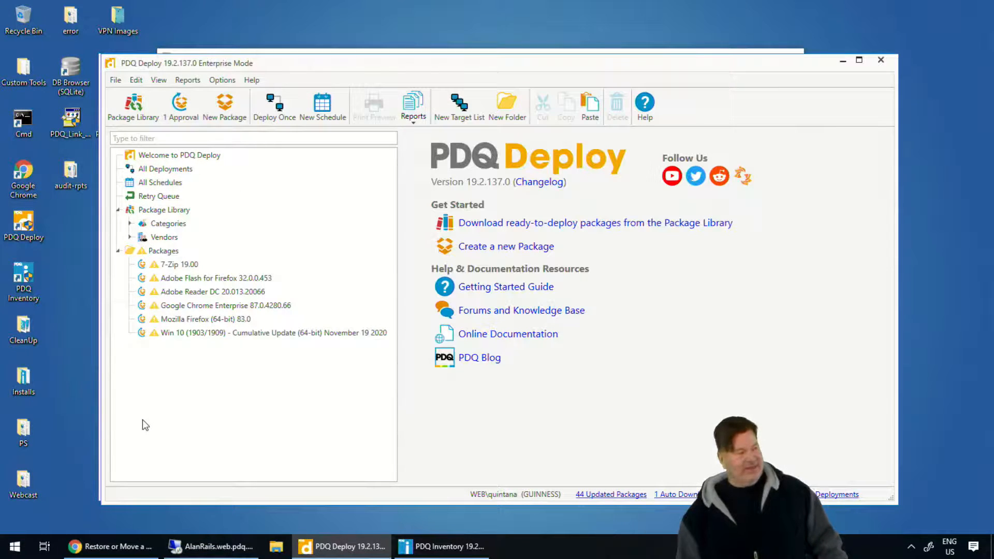
pyautogui.click(220, 80)
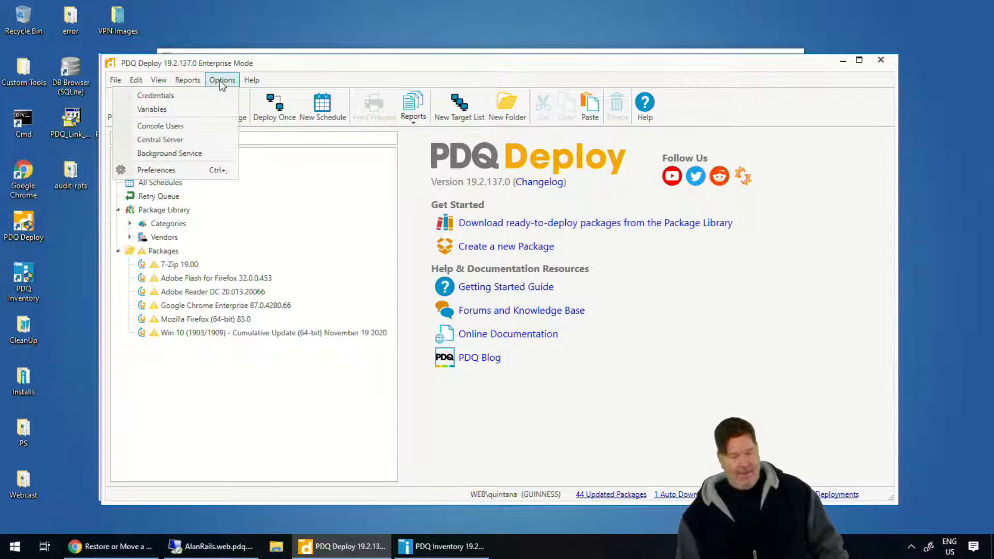
pyautogui.click(176, 170)
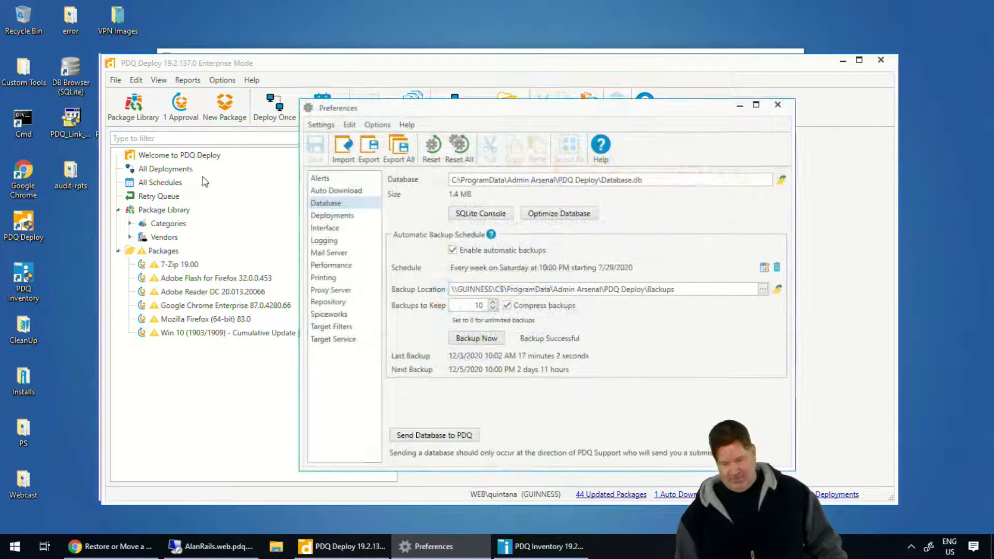
pyautogui.click(329, 302)
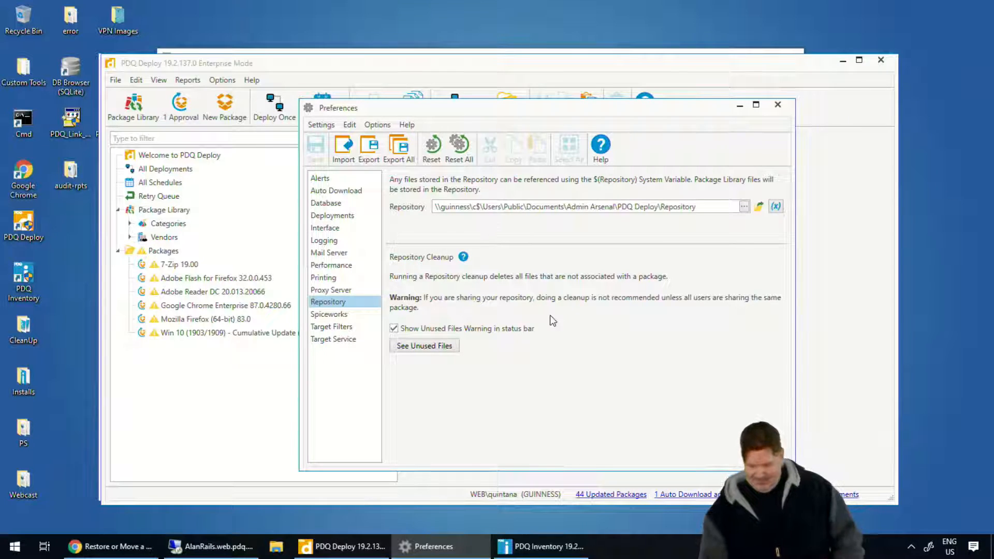
# In the AlanRails session, bring up the Repository folder window and try to go to the network path \\webcast.
pyautogui.click(213, 546)
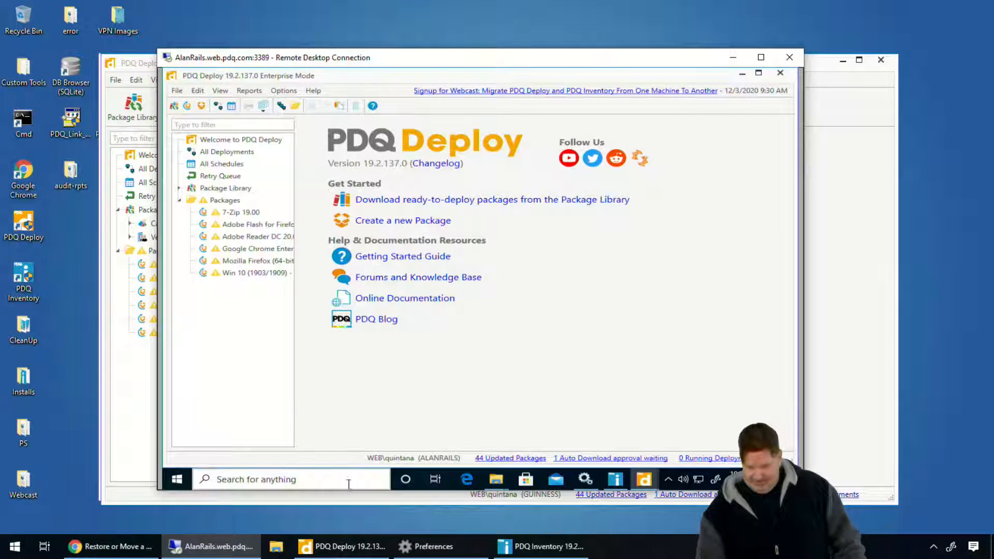
pyautogui.moveTo(500, 481)
pyautogui.click(534, 442)
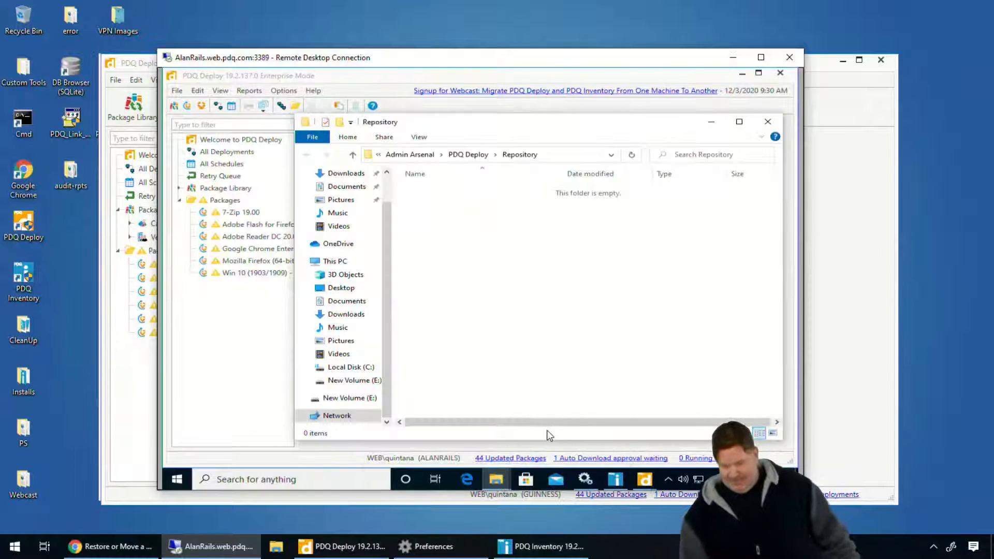
pyautogui.click(549, 155)
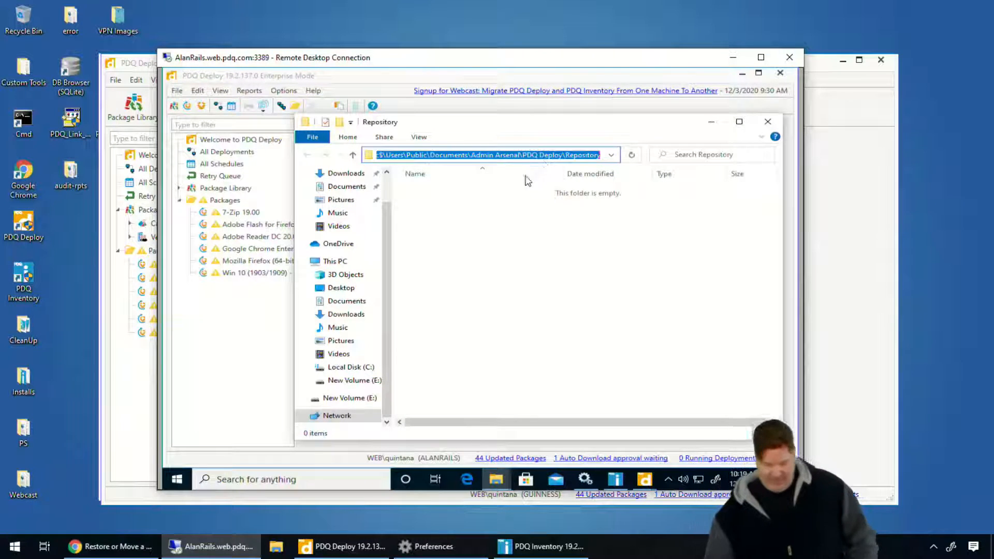
pyautogui.write('\\web')
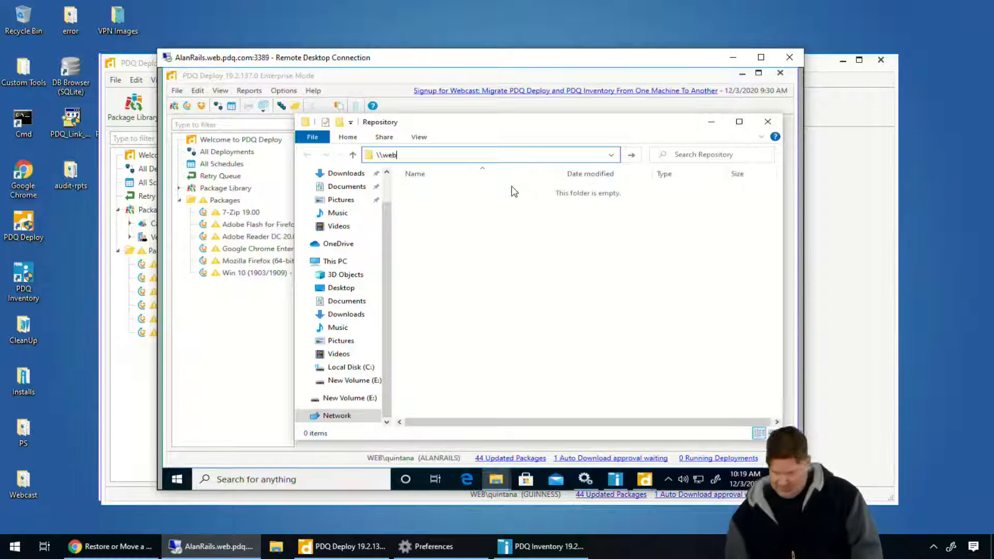
pyautogui.write('cast')
pyautogui.press('Return')
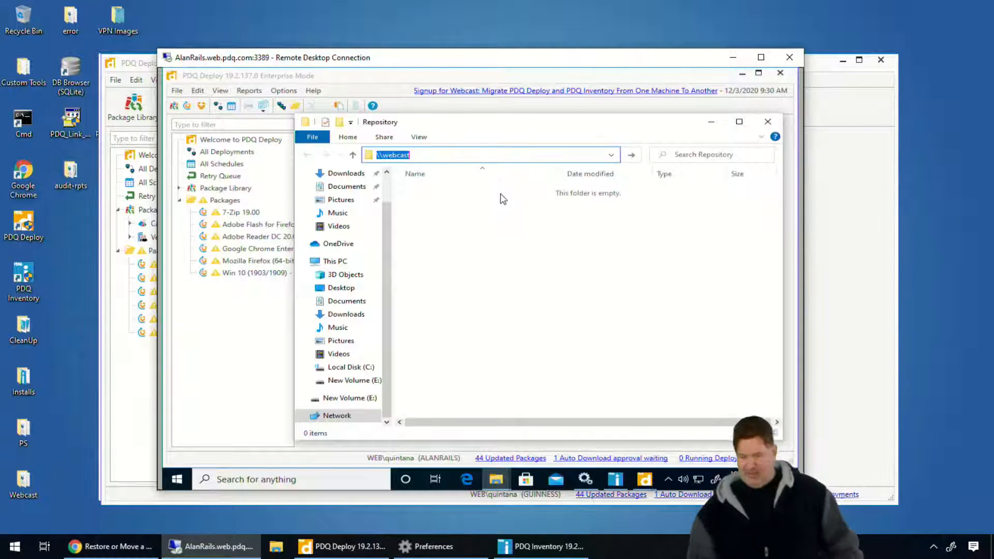
# Clear the AlanRails desktop by closing the Repository folder and Preferences windows and minimizing PDQ Deploy.
pyautogui.click(768, 122)
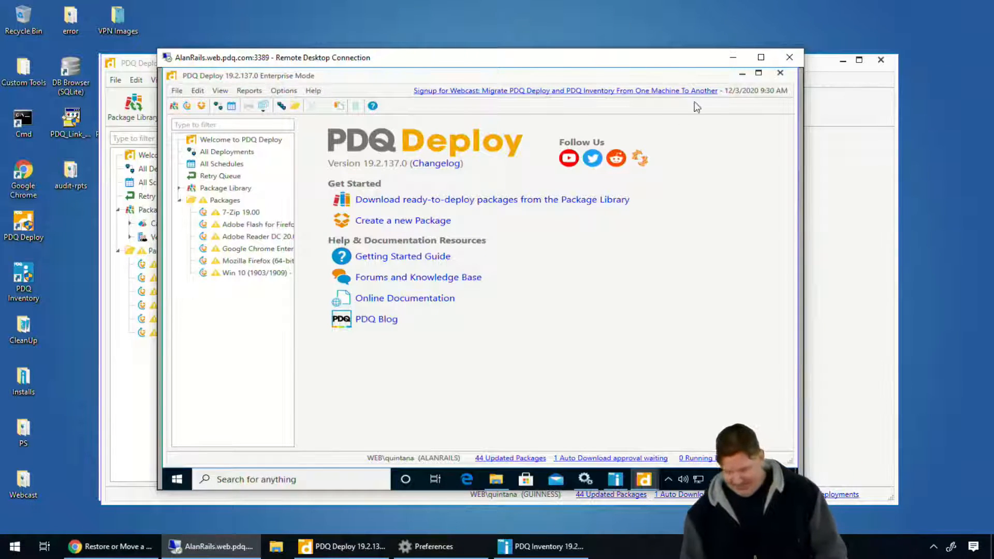
pyautogui.click(744, 74)
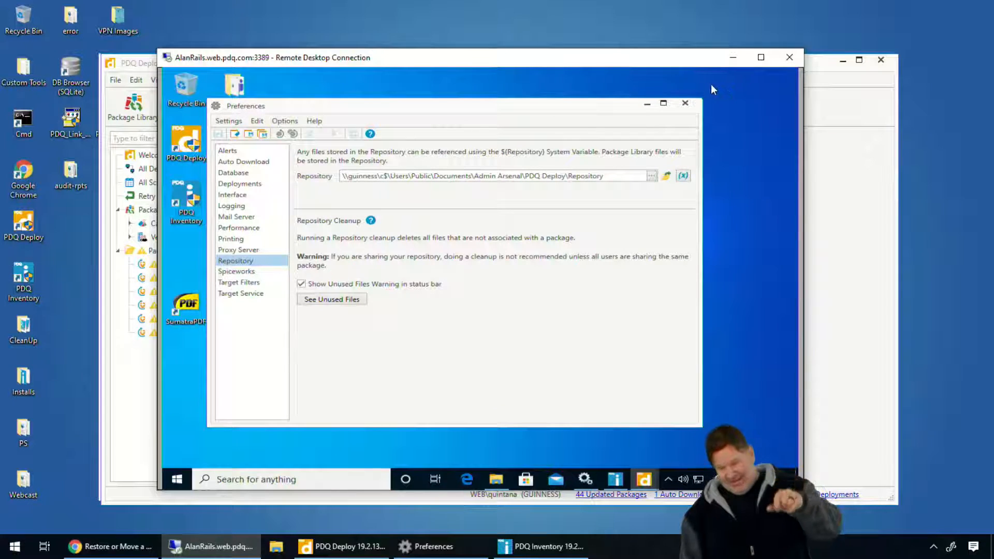
pyautogui.click(685, 105)
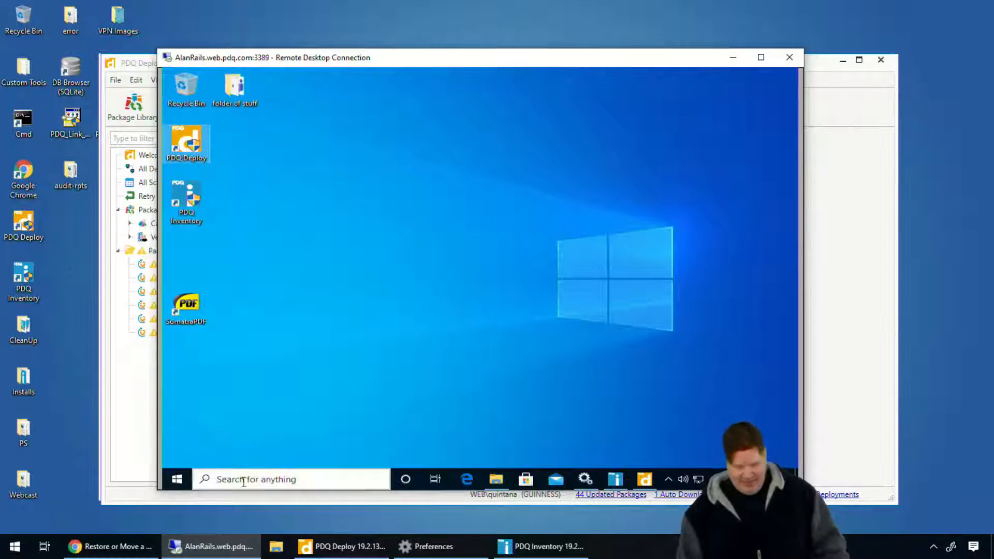
# Open Registry Editor on AlanRails and select the Secure Key value under HKEY_LOCAL_MACHINE\SOFTWARE\Admin Arsenal\PDQ Deploy.
pyautogui.click(174, 479)
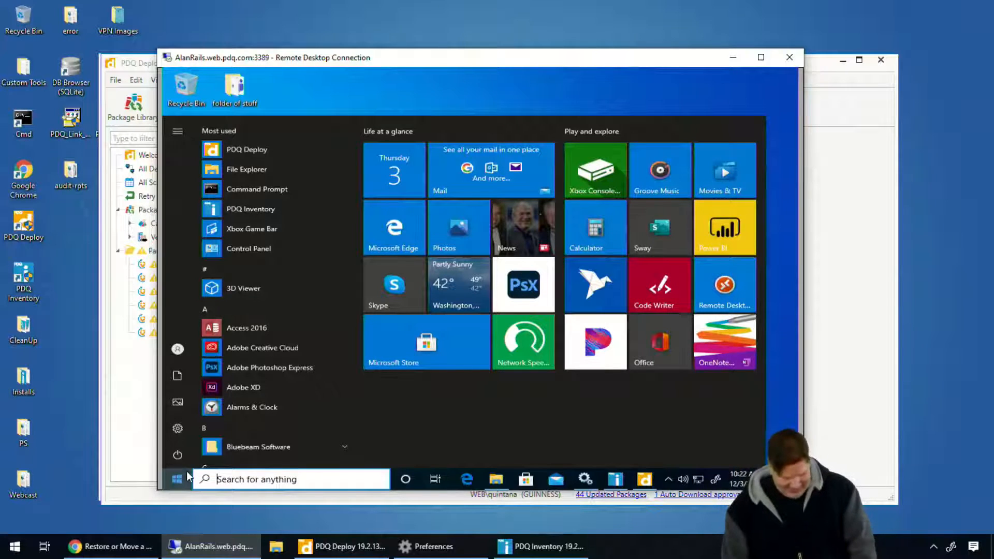
pyautogui.write('re')
pyautogui.click(223, 179)
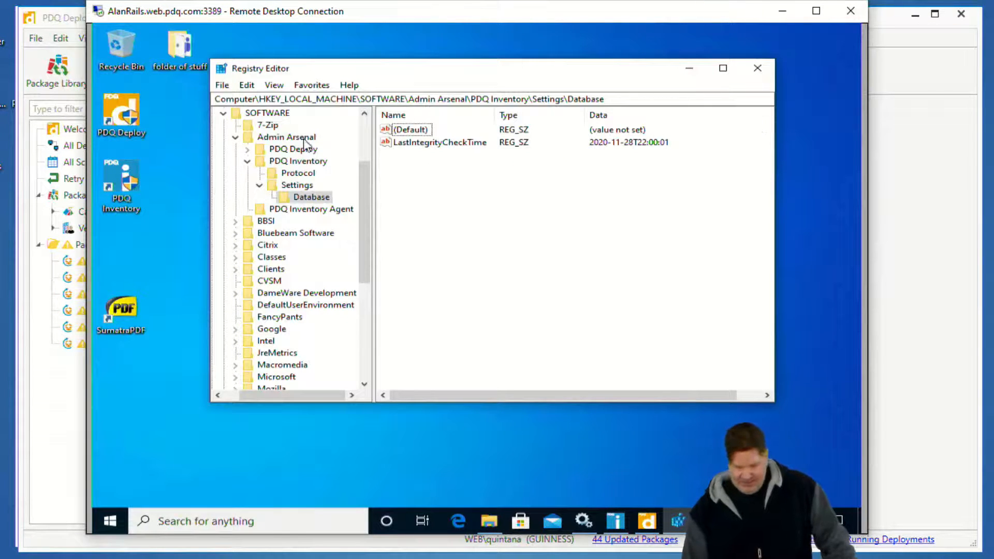
pyautogui.click(304, 138)
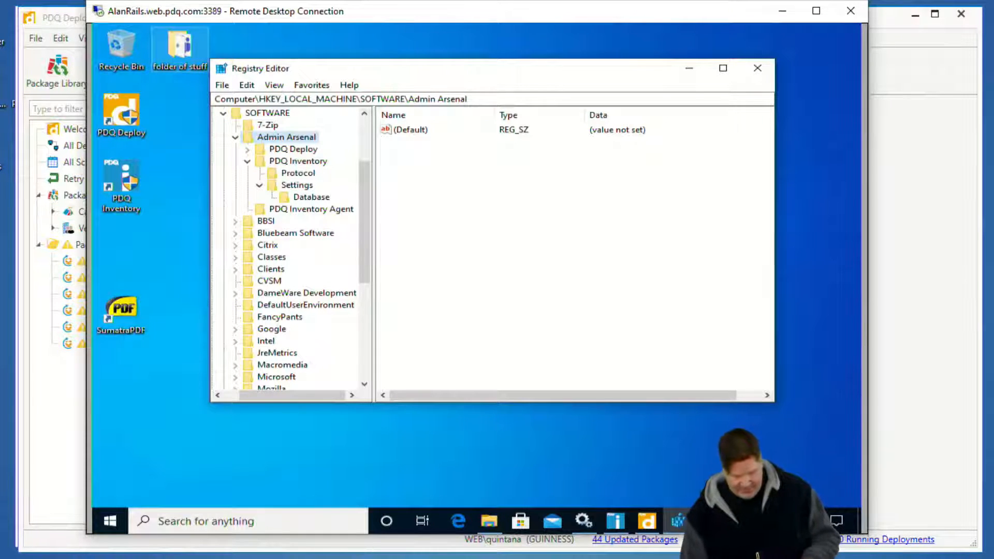
pyautogui.click(278, 150)
pyautogui.click(414, 167)
pyautogui.click(600, 173)
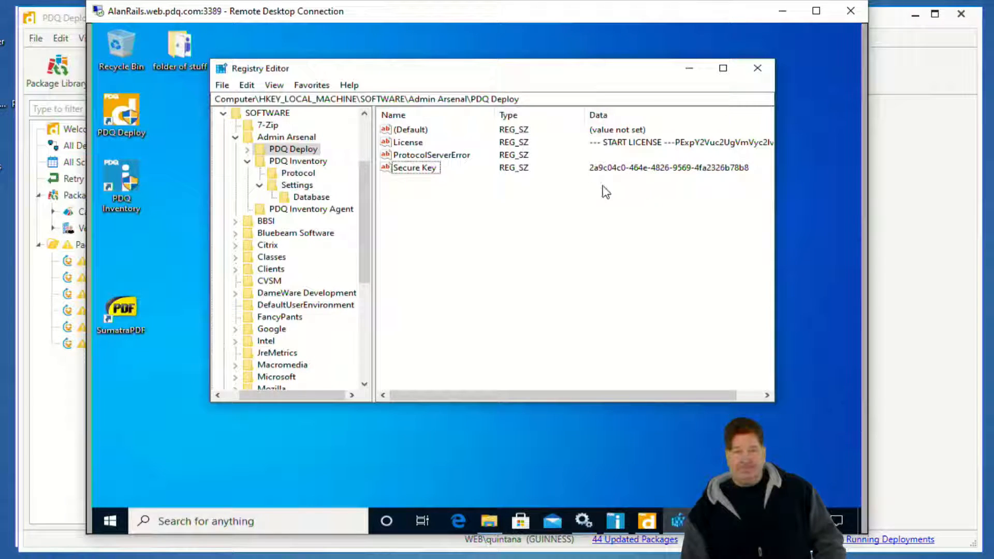
# Open regedit on GUINNESS at SOFTWARE\Admin Arsenal\PDQ Deploy, compare its Secure Key with the one on AlanRails, then close the local editor.
pyautogui.press('super')
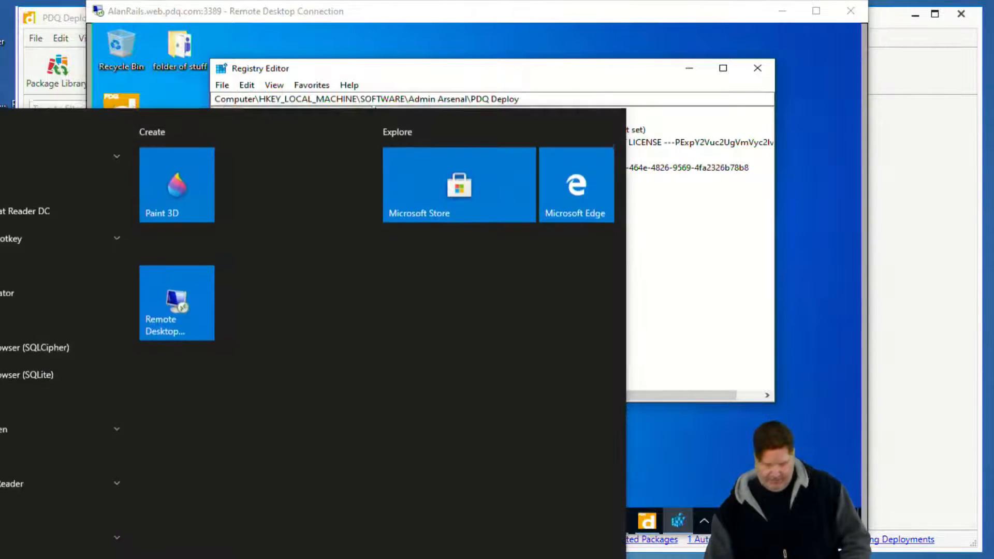
pyautogui.write('rege')
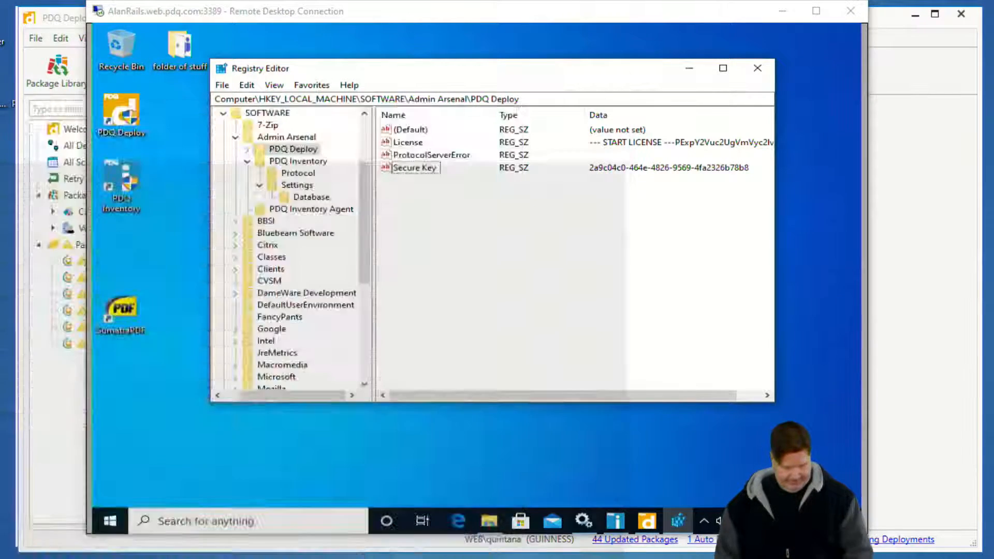
pyautogui.write('dit')
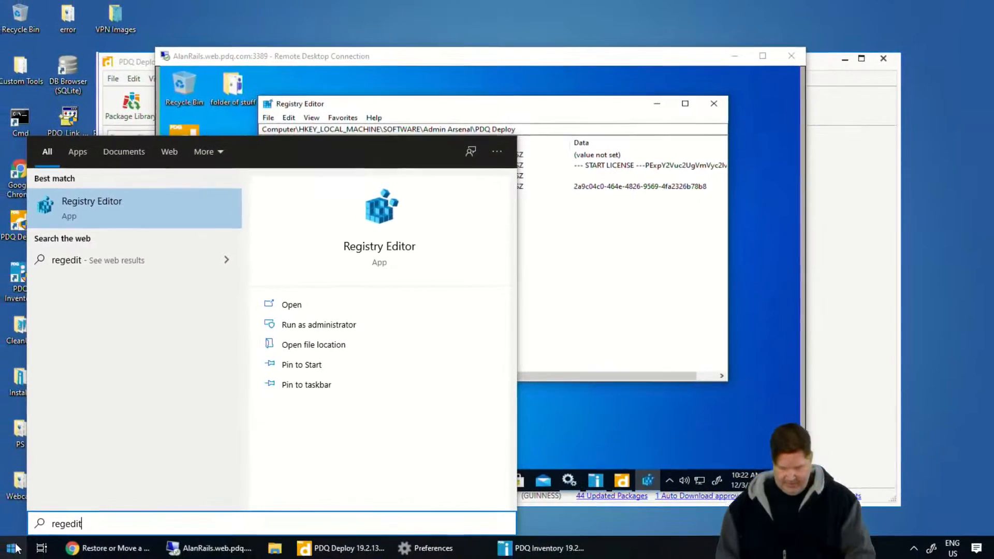
pyautogui.press('Return')
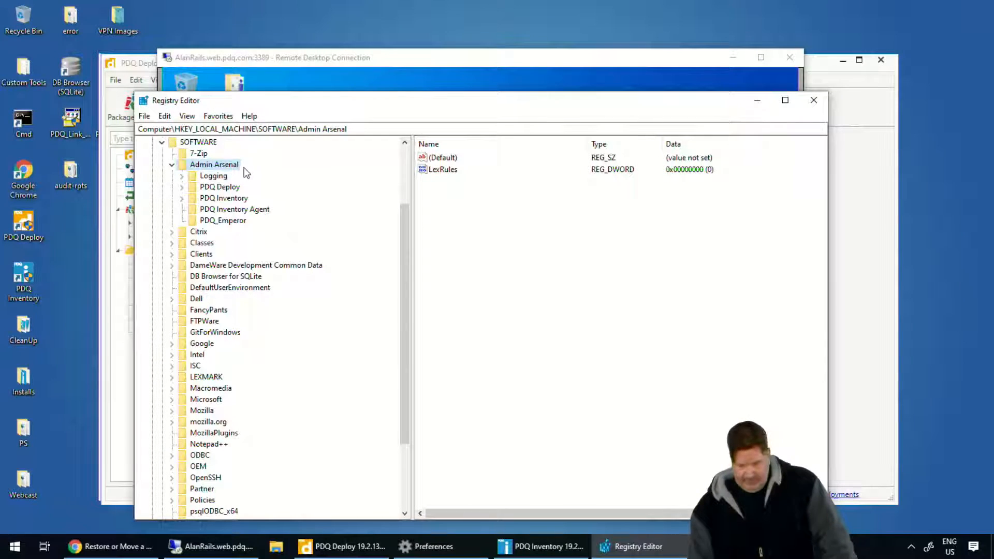
pyautogui.click(224, 187)
pyautogui.click(694, 208)
pyautogui.moveTo(675, 106); pyautogui.dragTo(686, 210)
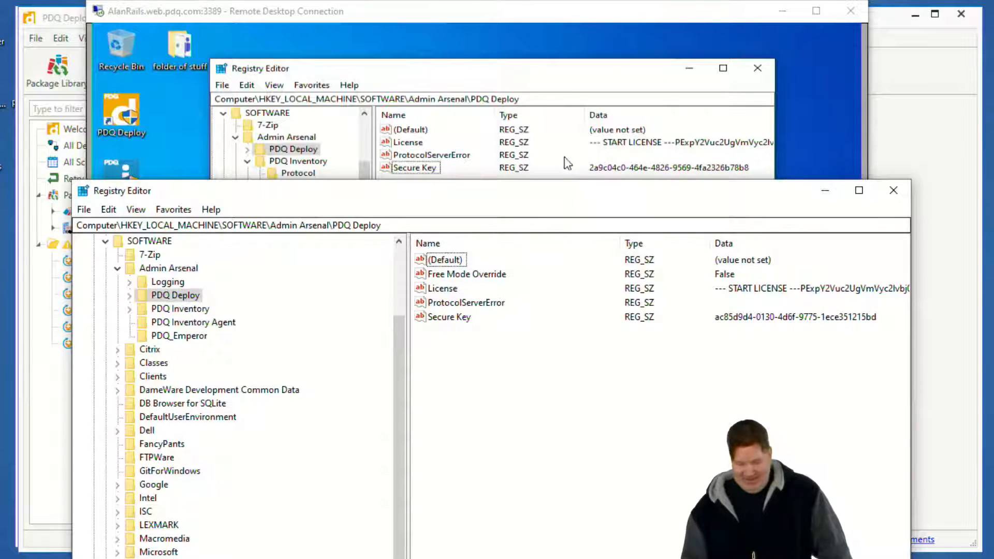
pyautogui.click(893, 190)
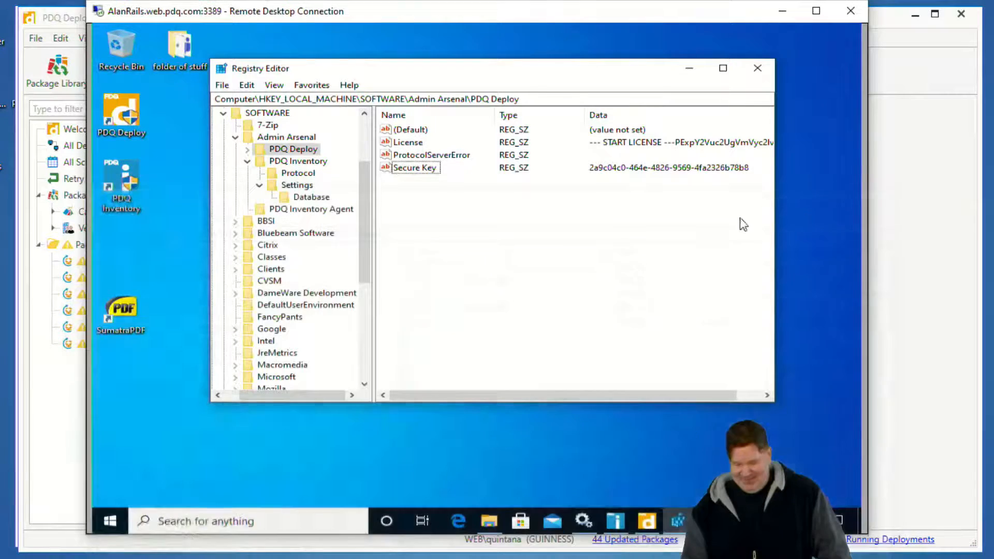
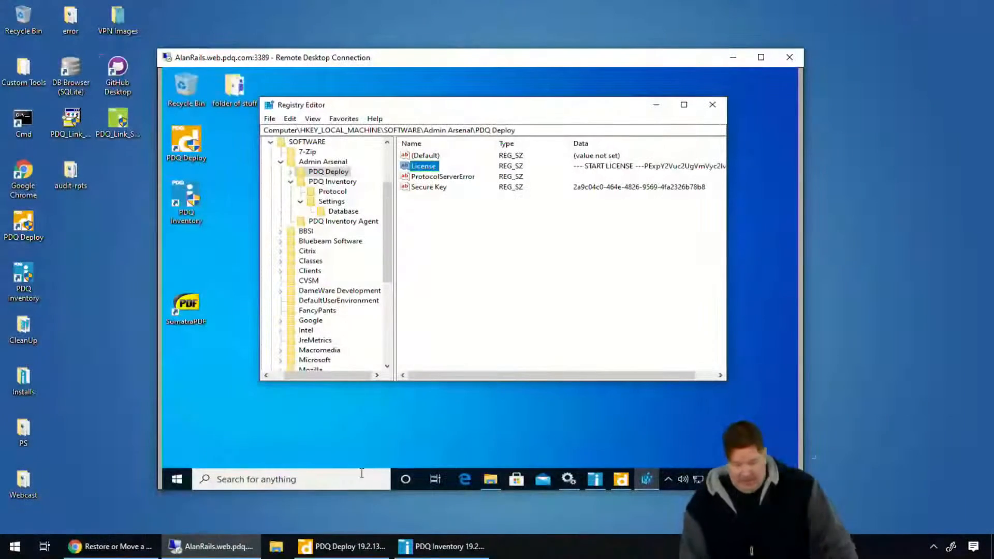
# Switch to Chrome and review the "Where's the database stored?" help page for the steps to relocate the database.
pyautogui.click(119, 540)
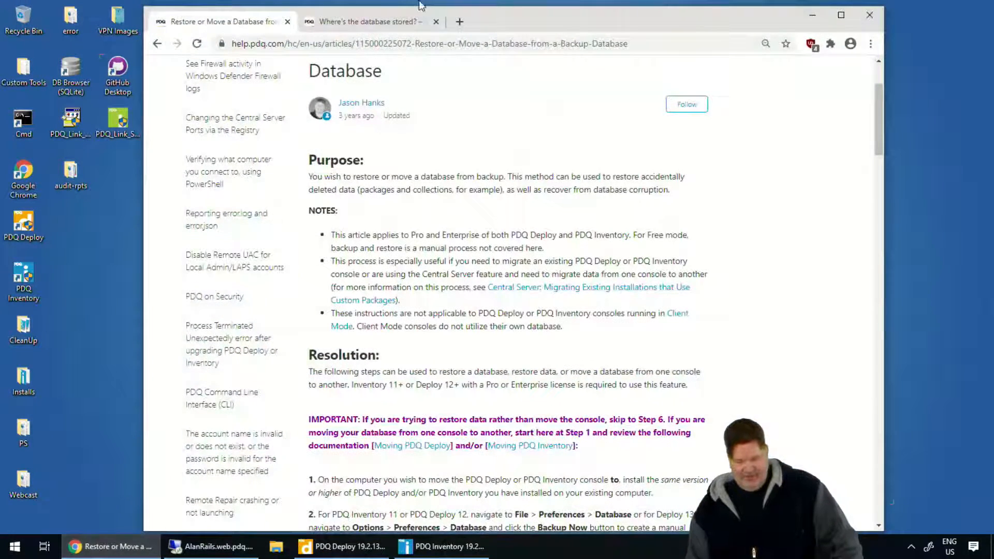
pyautogui.click(386, 20)
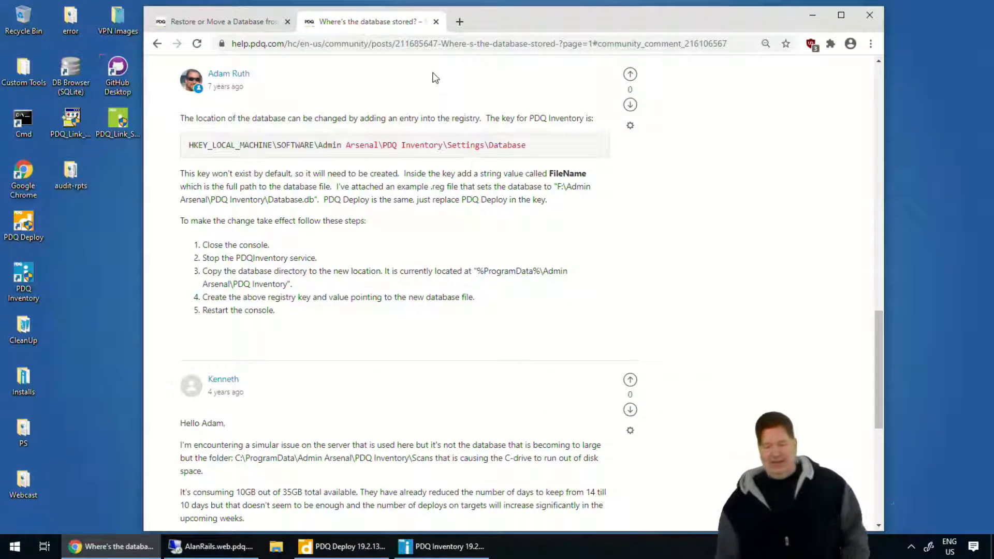
pyautogui.scroll(2, 346, 188)
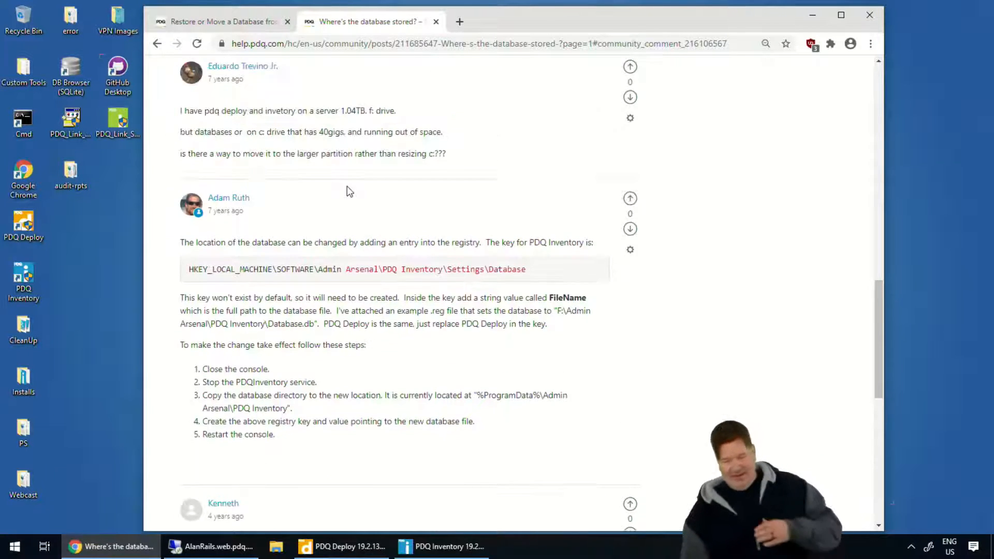
pyautogui.scroll(-1, 352, 196)
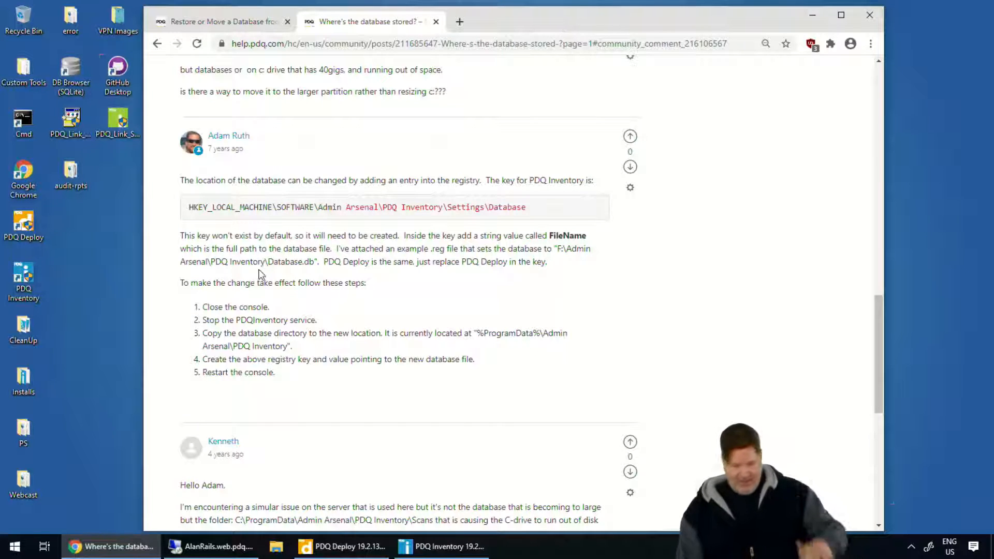
# On AlanRails, close the PDQ Deploy console, minimize Registry Editor, and close PDQ Inventory after viewing its All Computers list.
pyautogui.click(213, 547)
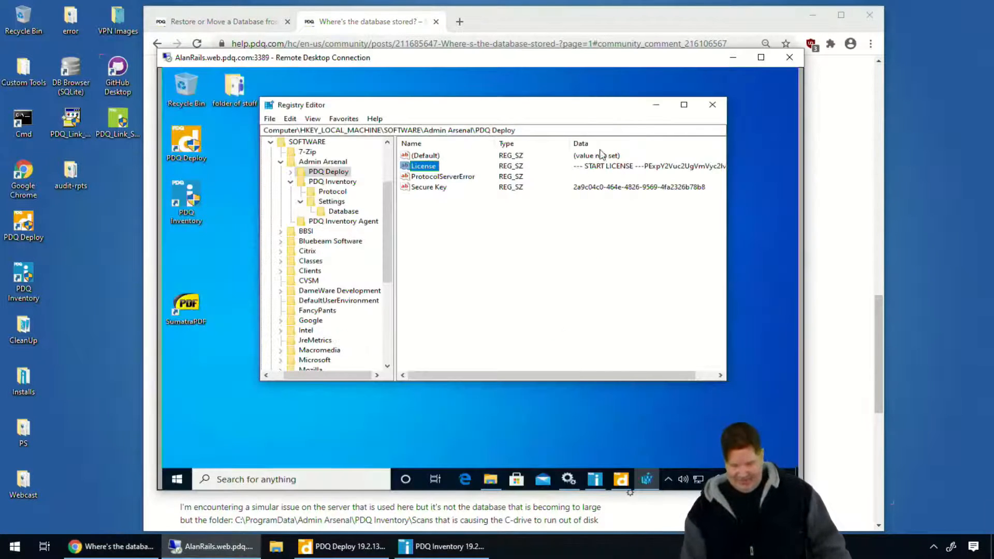
pyautogui.click(621, 479)
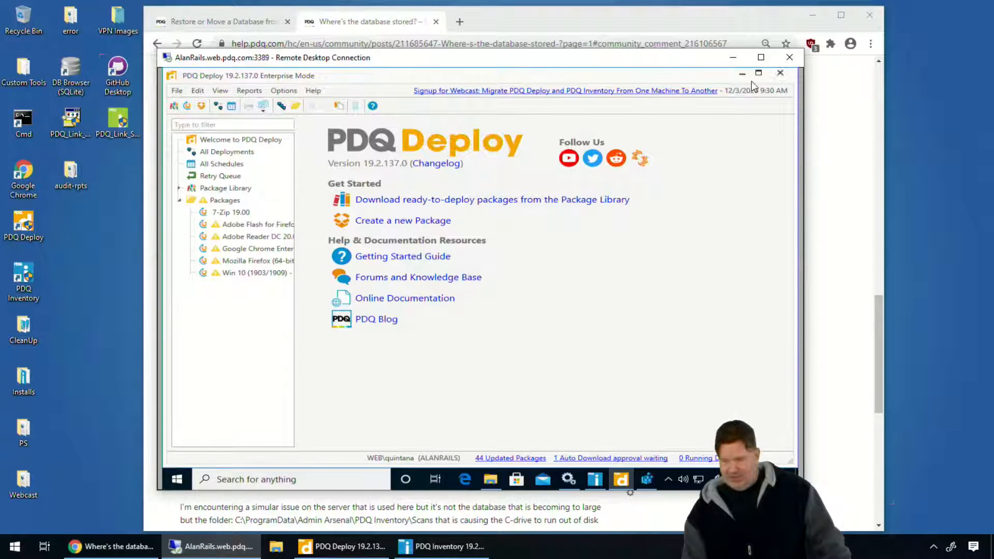
pyautogui.click(773, 74)
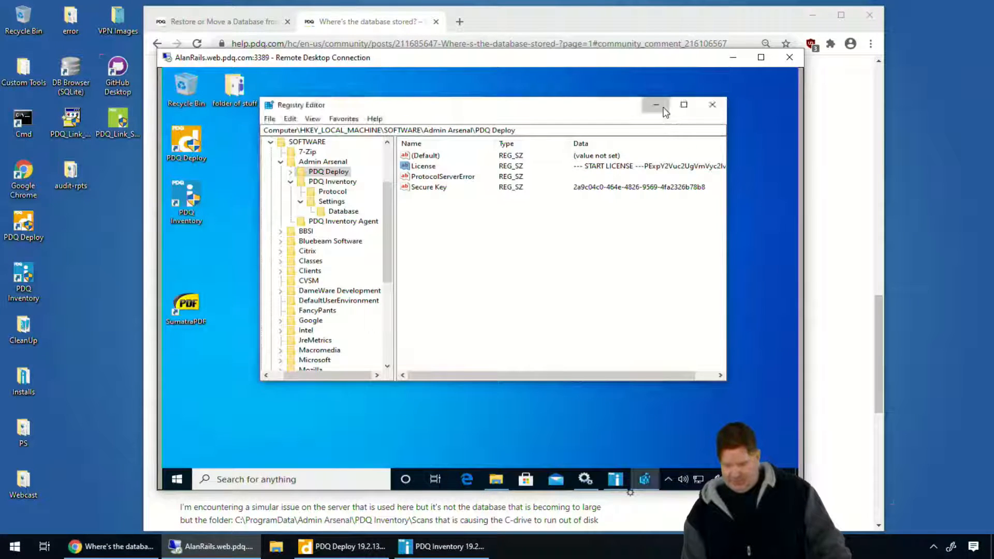
pyautogui.click(705, 105)
pyautogui.click(615, 476)
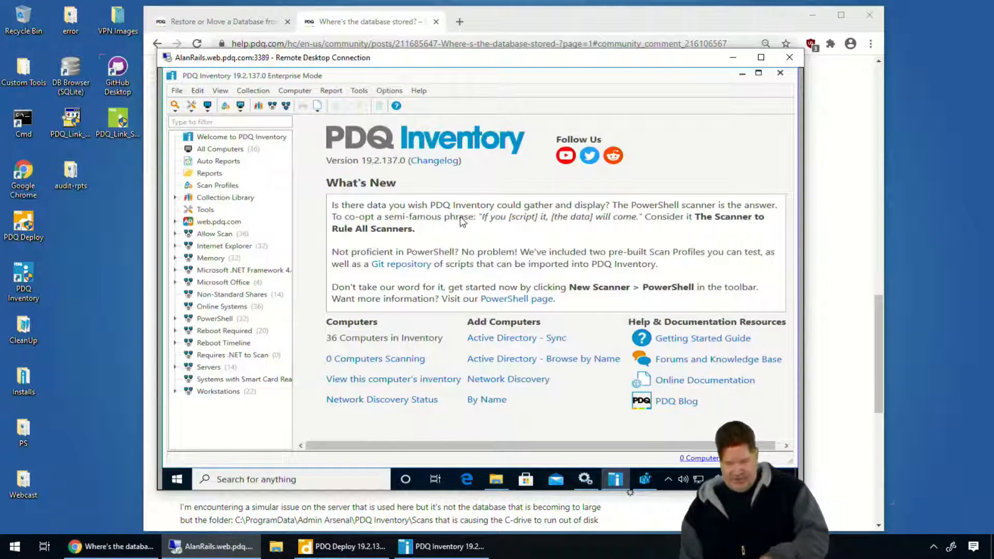
pyautogui.click(220, 148)
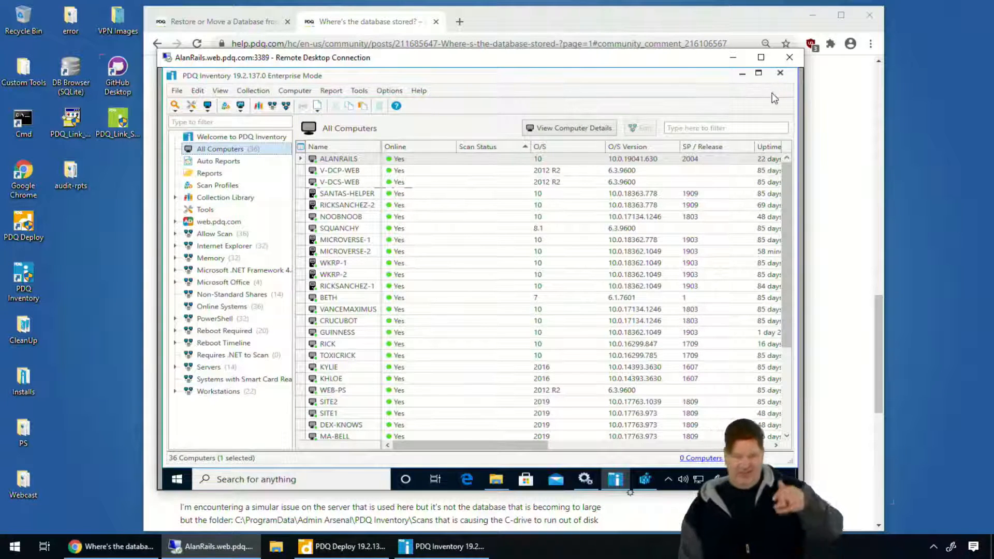
pyautogui.click(780, 73)
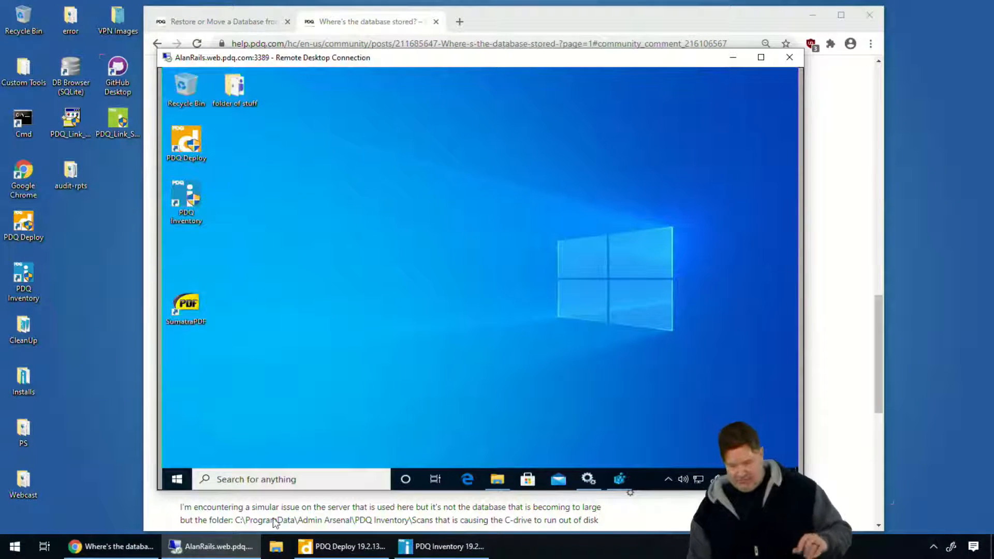
# Recheck the help page and stop the PDQ Inventory service in the Services window on AlanRails.
pyautogui.click(490, 15)
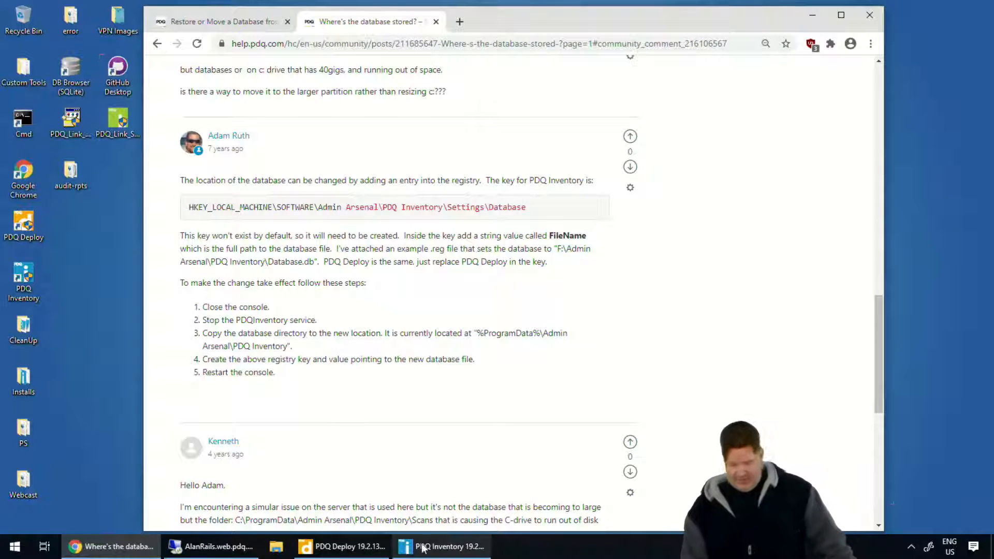
pyautogui.click(238, 542)
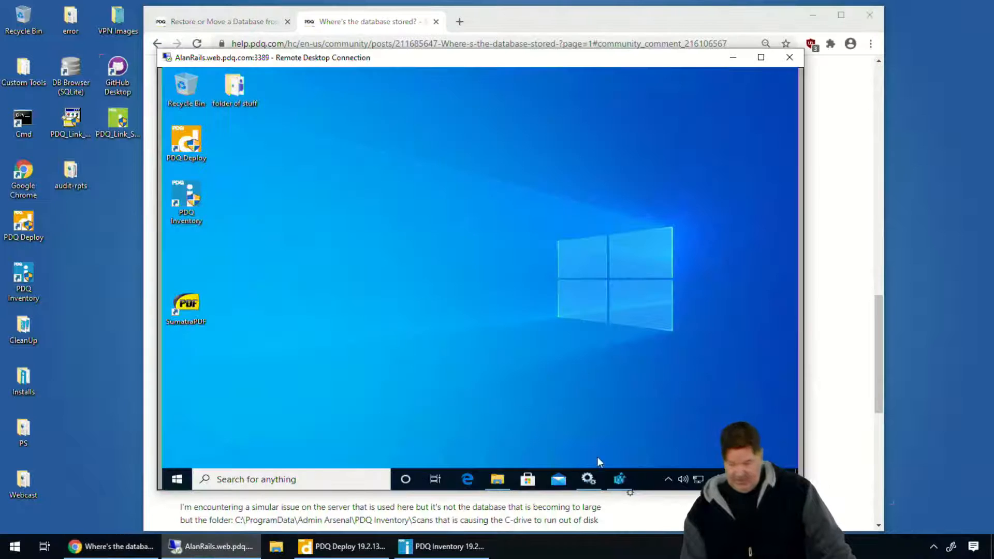
pyautogui.click(589, 476)
pyautogui.click(486, 213)
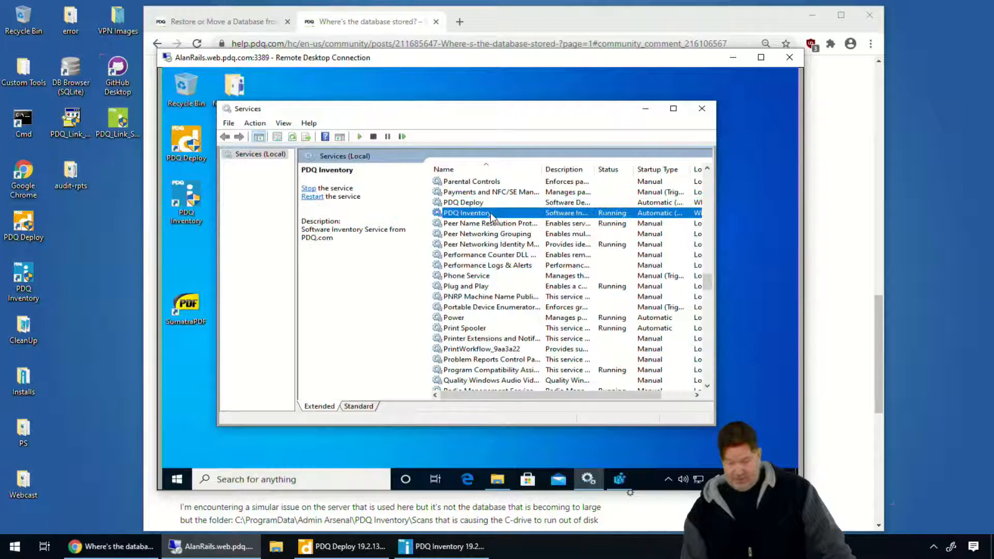
pyautogui.rightClick(490, 213)
pyautogui.click(519, 233)
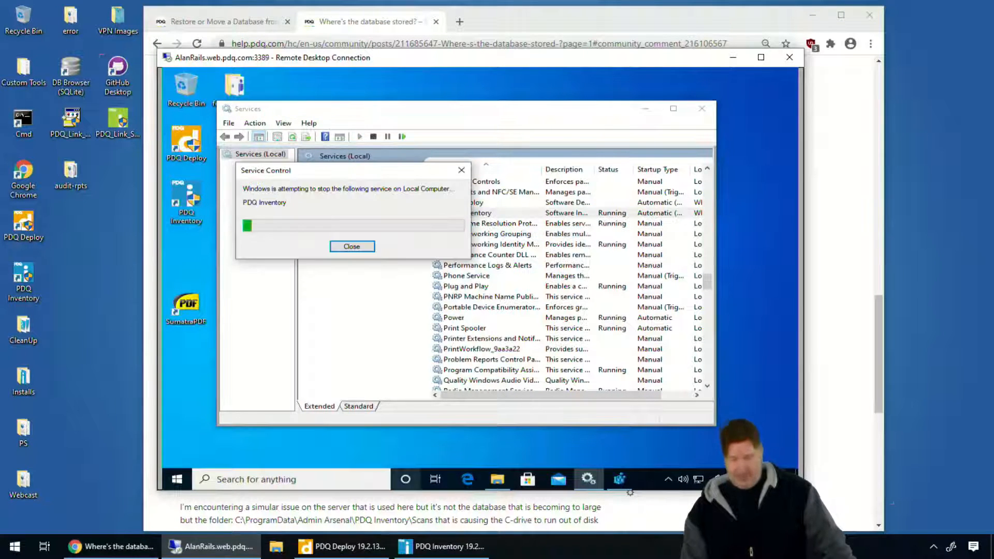
# On AlanRails, copy Database.db from ProgramData\Admin Arsenal\PDQ Inventory into the db folder on New Volume (E:).
pyautogui.click(148, 544)
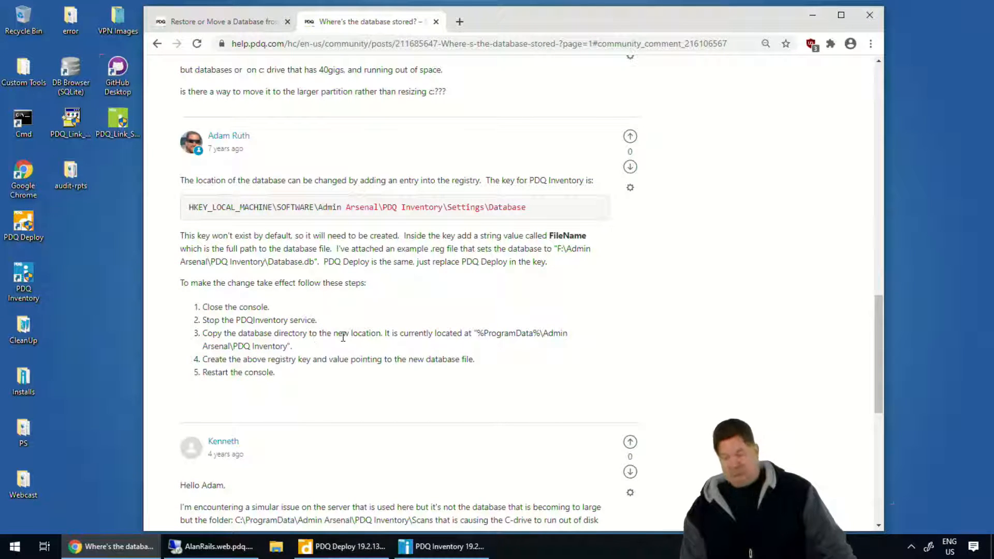
pyautogui.click(275, 548)
pyautogui.click(212, 547)
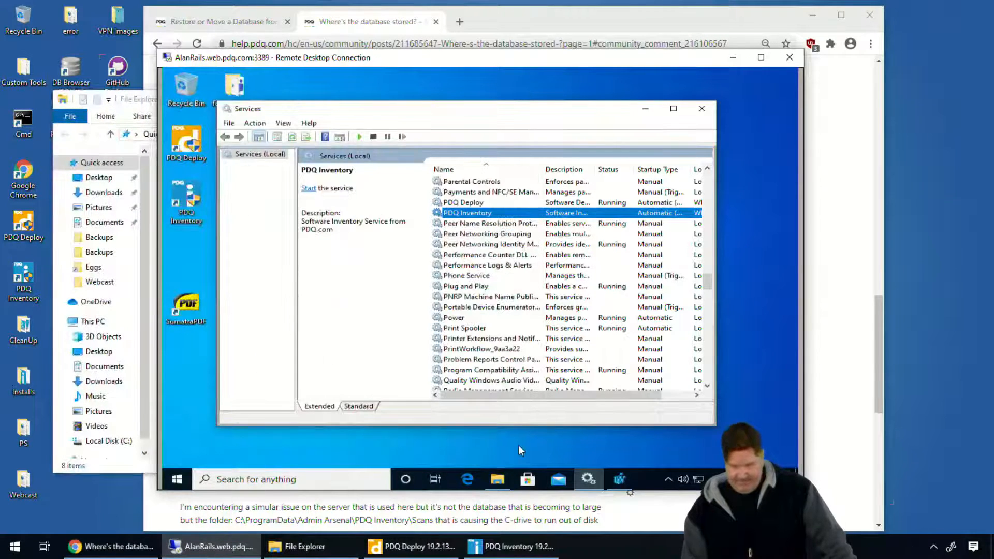
pyautogui.click(497, 479)
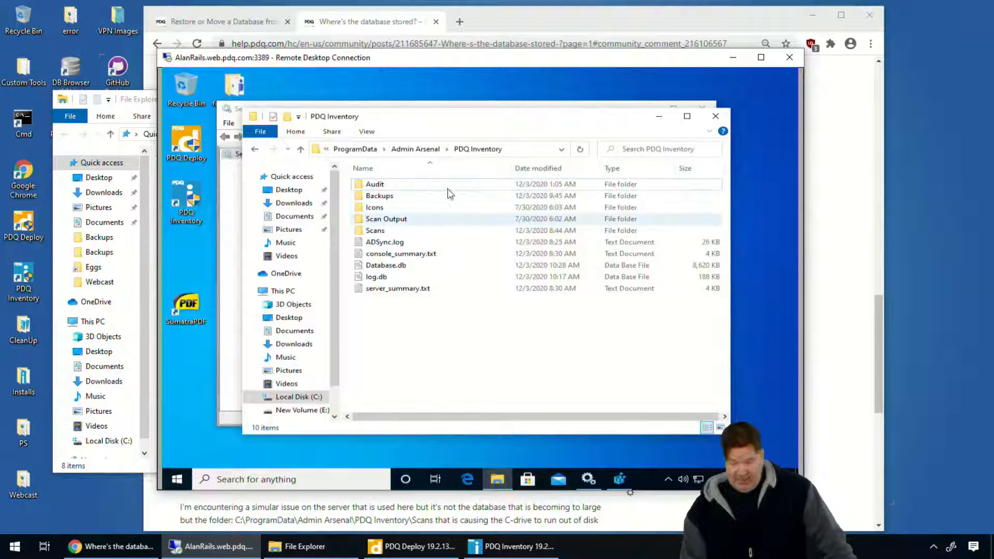
pyautogui.click(384, 264)
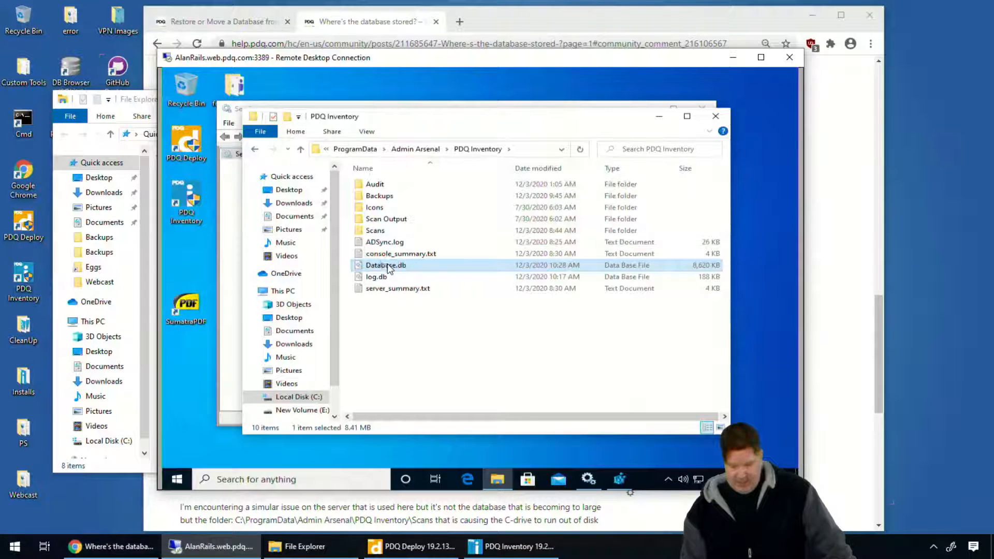
pyautogui.rightClick(387, 268)
pyautogui.click(253, 366)
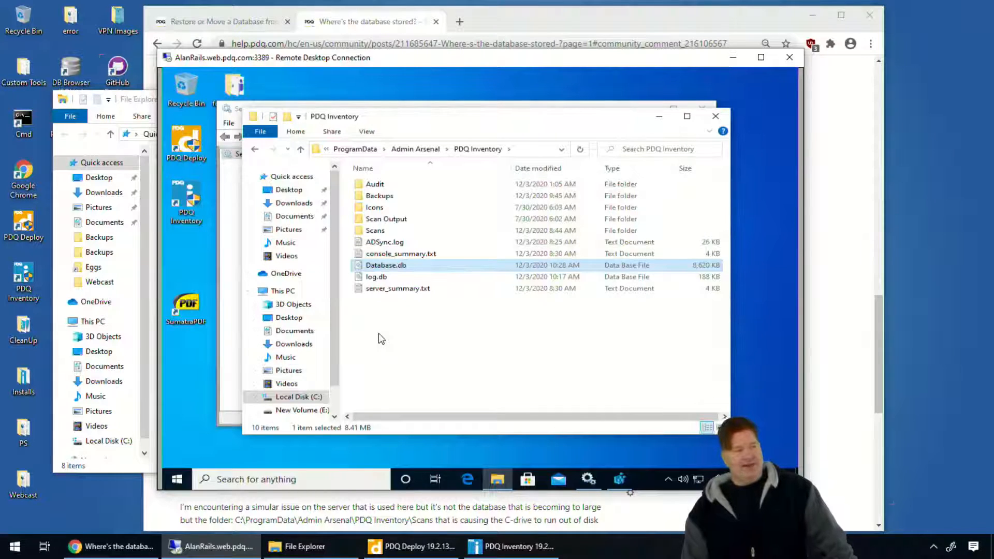
pyautogui.click(317, 411)
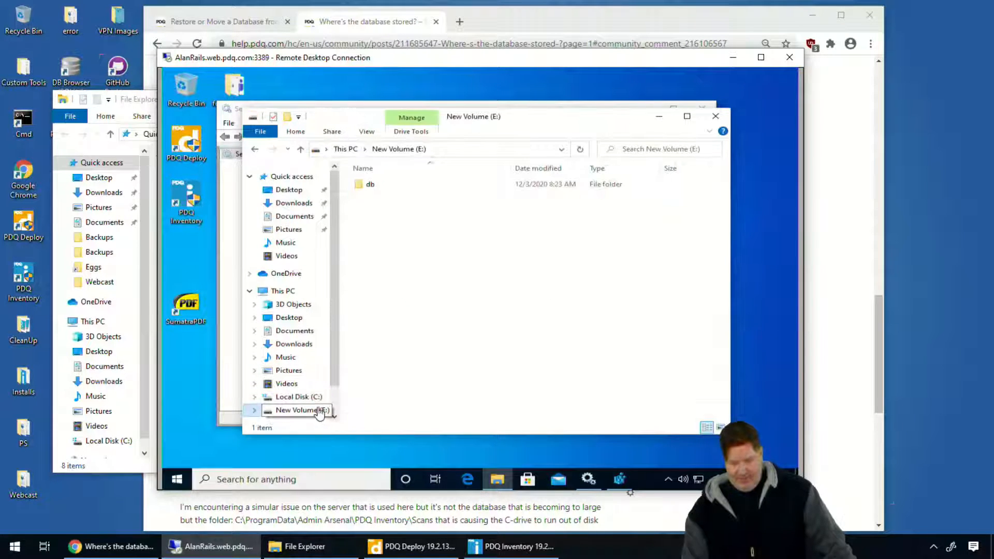
pyautogui.doubleClick(369, 186)
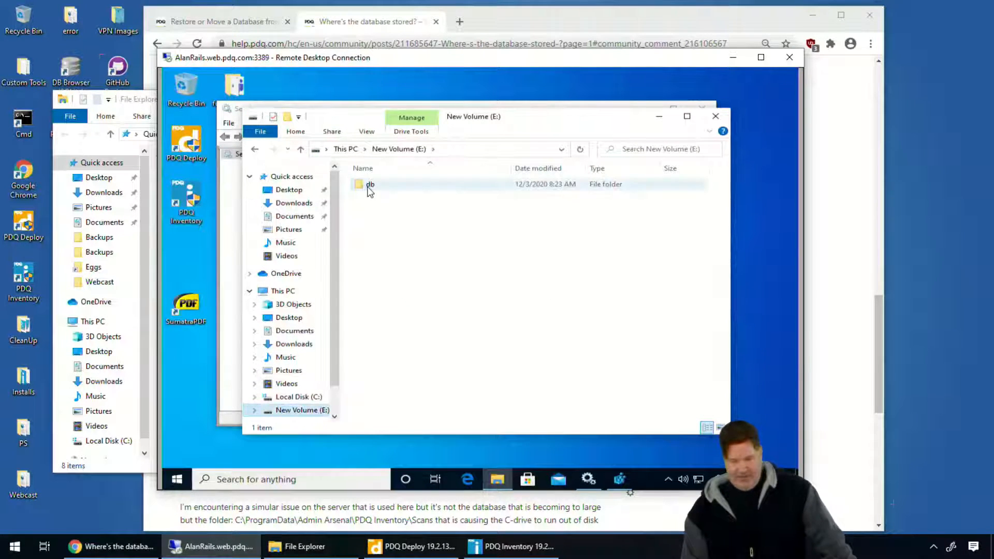
pyautogui.rightClick(408, 234)
pyautogui.click(354, 310)
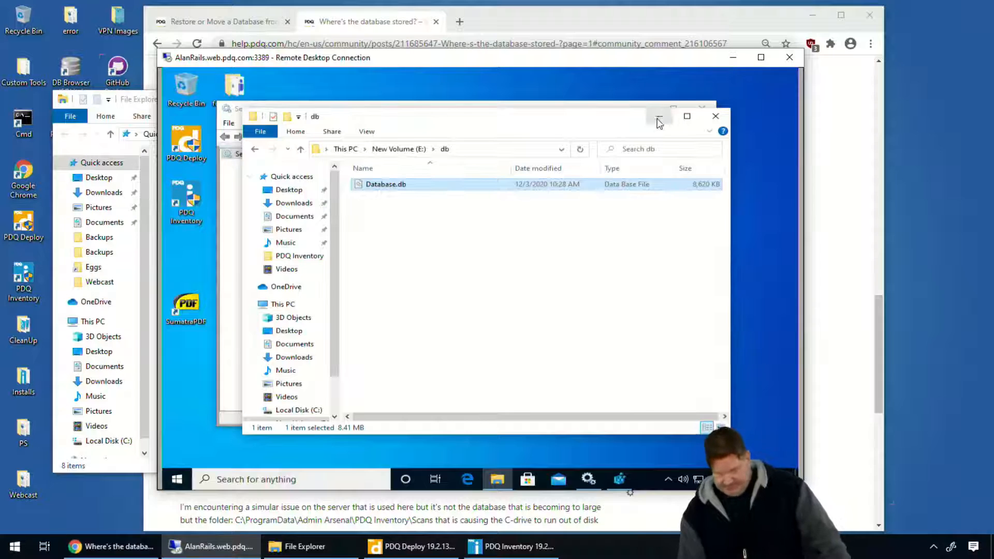
pyautogui.click(110, 459)
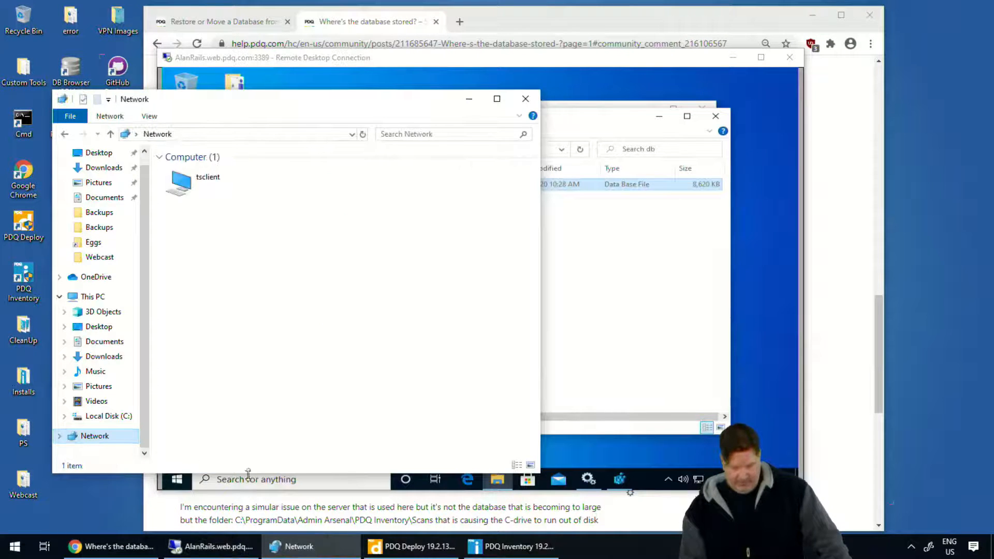
pyautogui.click(212, 517)
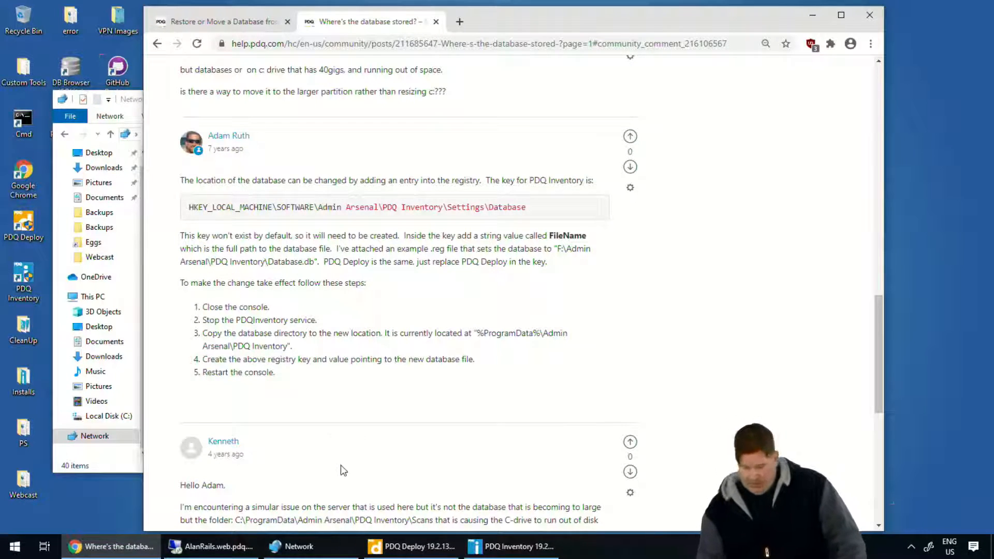
# Bring up Registry Editor on AlanRails and select the PDQ Inventory key under HKEY_LOCAL_MACHINE\SOFTWARE\Admin Arsenal.
pyautogui.click(212, 546)
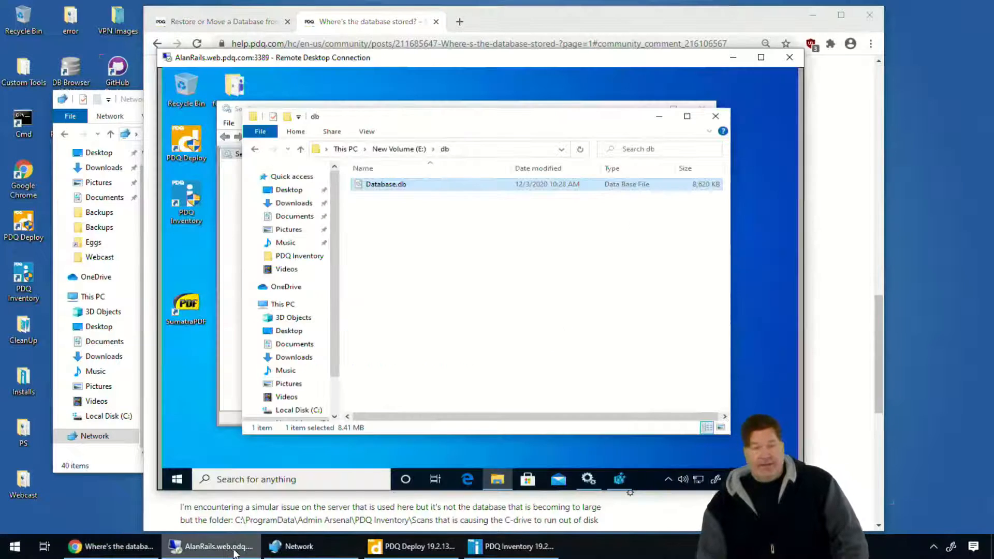
pyautogui.click(620, 477)
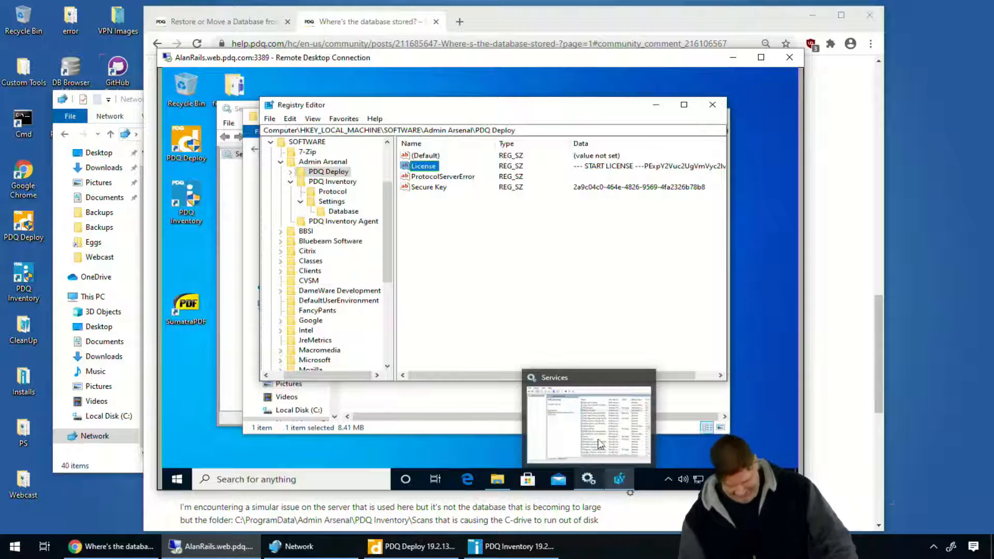
pyautogui.click(352, 180)
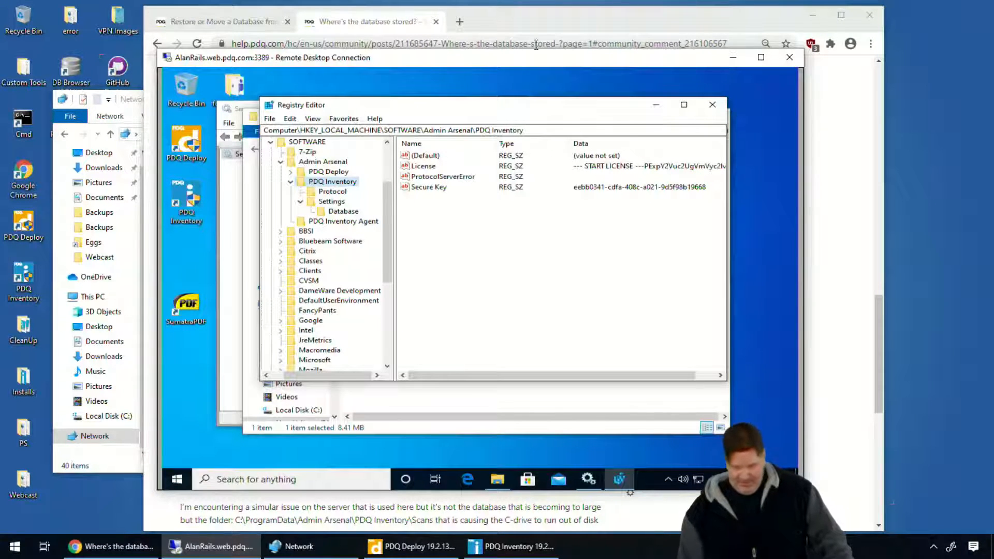
# Check the database path in the Database preferences of PDQ Inventory on GUINNESS, then close Preferences.
pyautogui.click(521, 33)
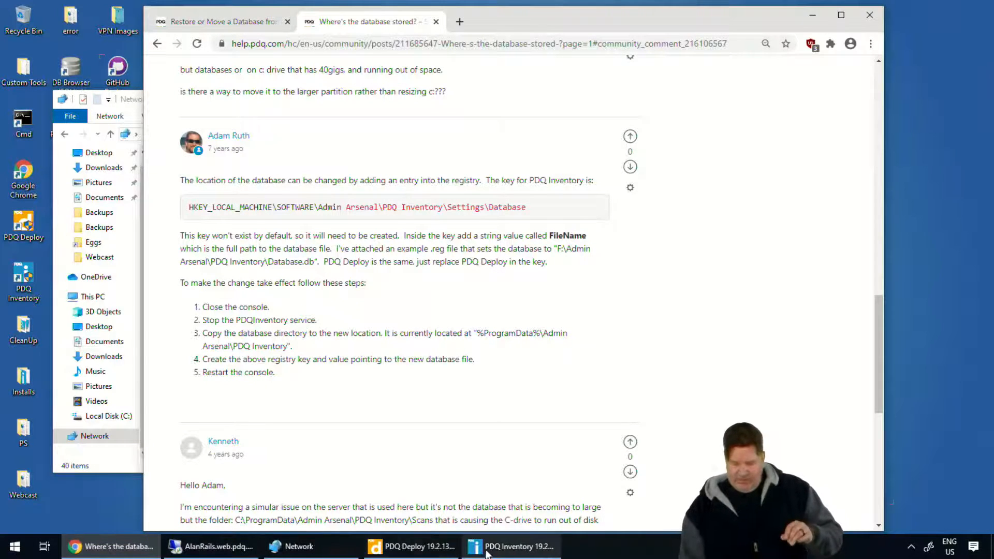
pyautogui.click(513, 547)
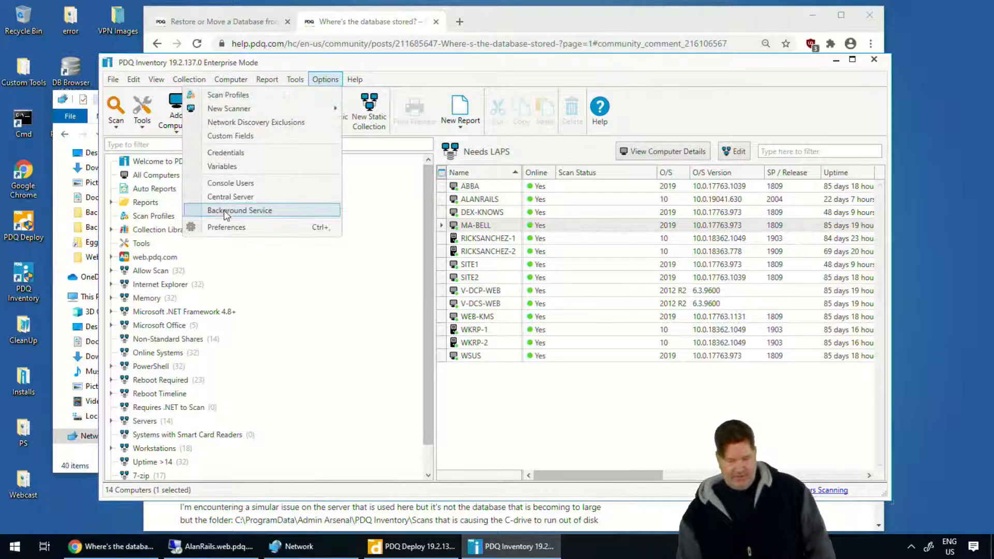
pyautogui.click(226, 227)
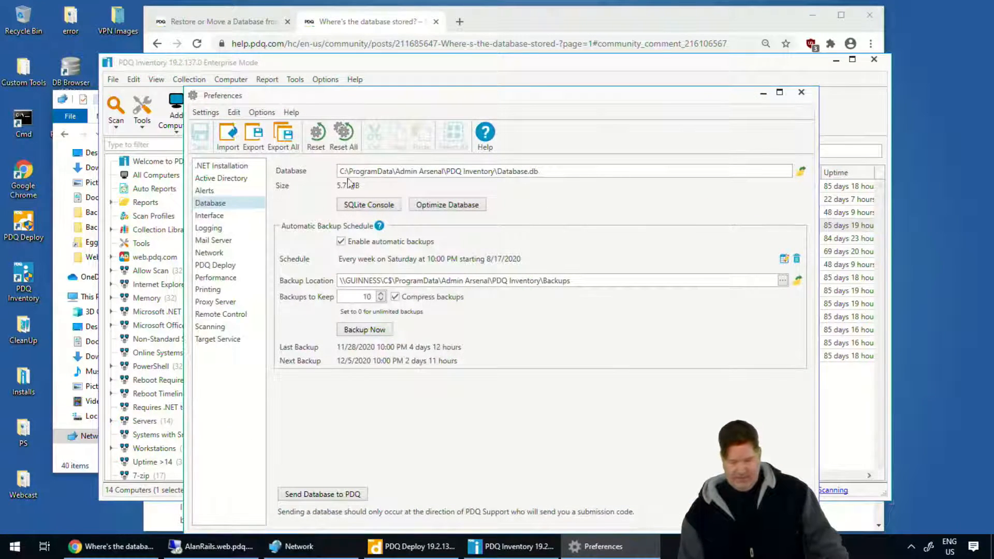
pyautogui.click(367, 173)
pyautogui.moveTo(543, 172); pyautogui.dragTo(352, 170)
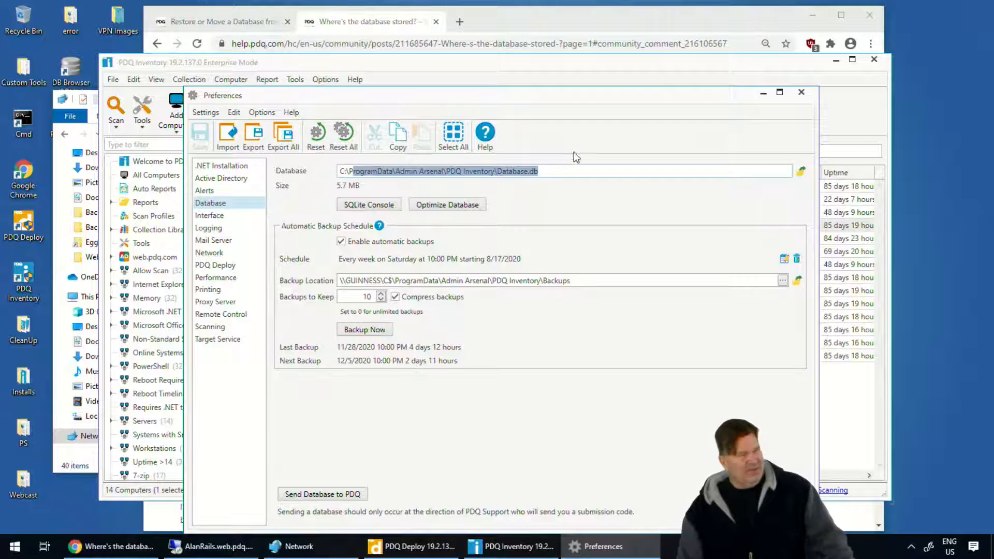
pyautogui.click(801, 92)
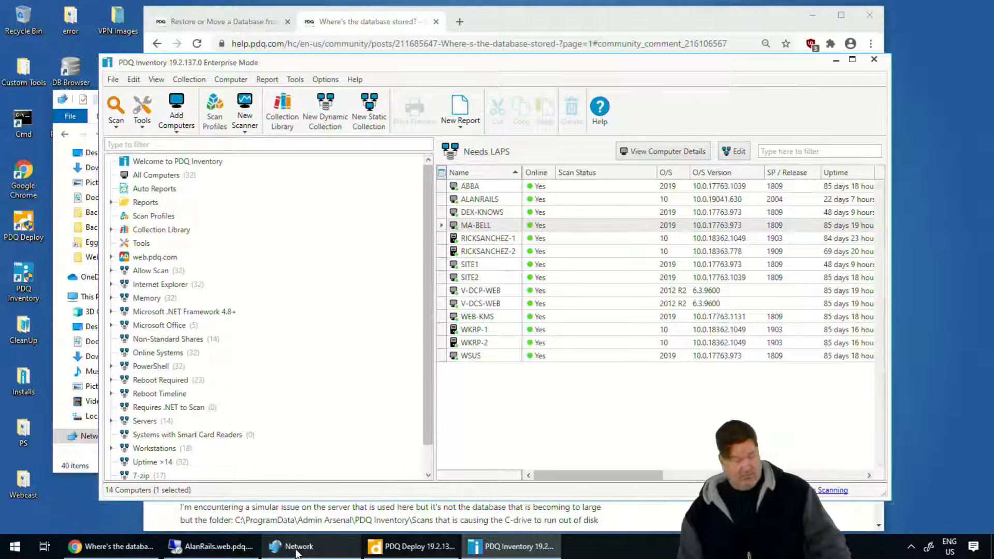
# On AlanRails, select the Database key under PDQ Inventory\Settings in the registry and check the help page for the value name it needs.
pyautogui.moveTo(293, 552)
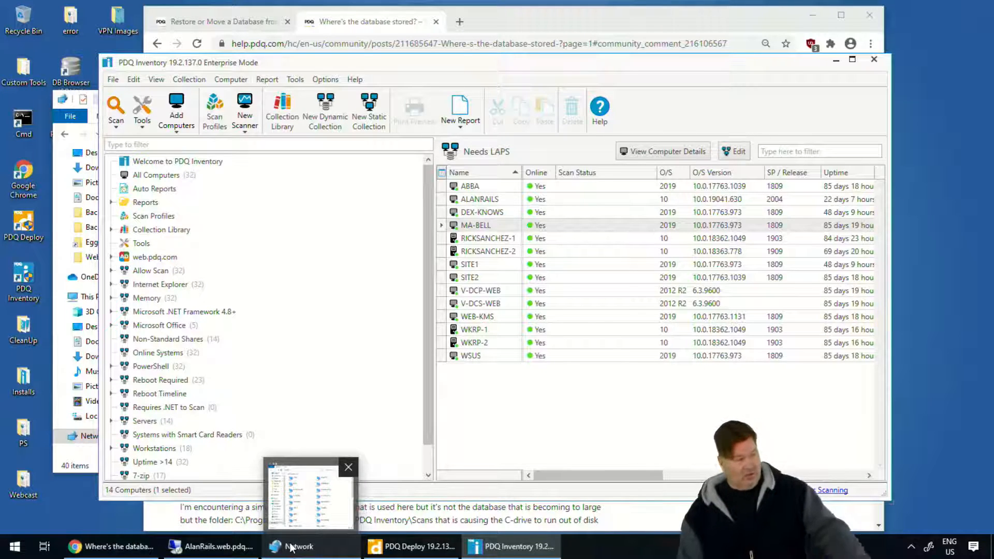
pyautogui.moveTo(386, 551)
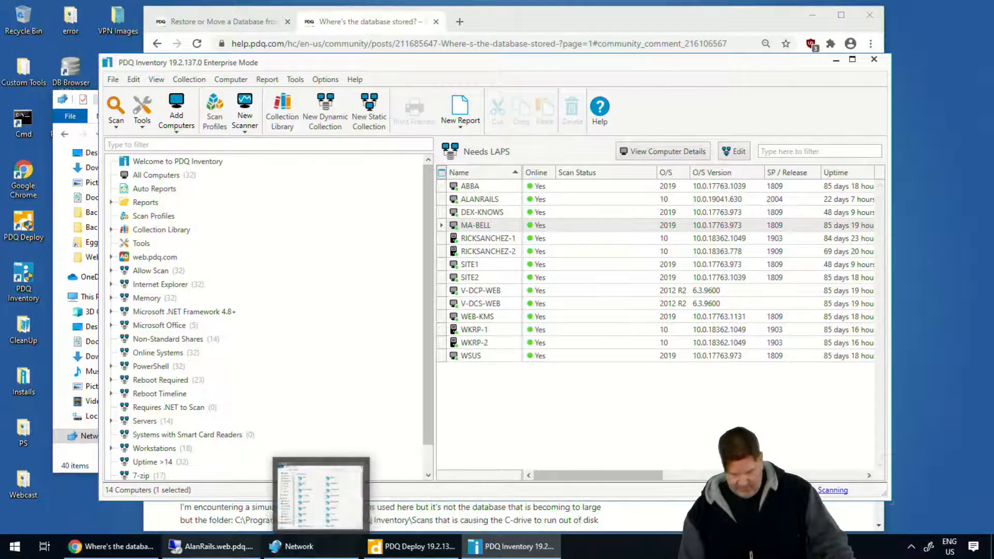
pyautogui.click(213, 547)
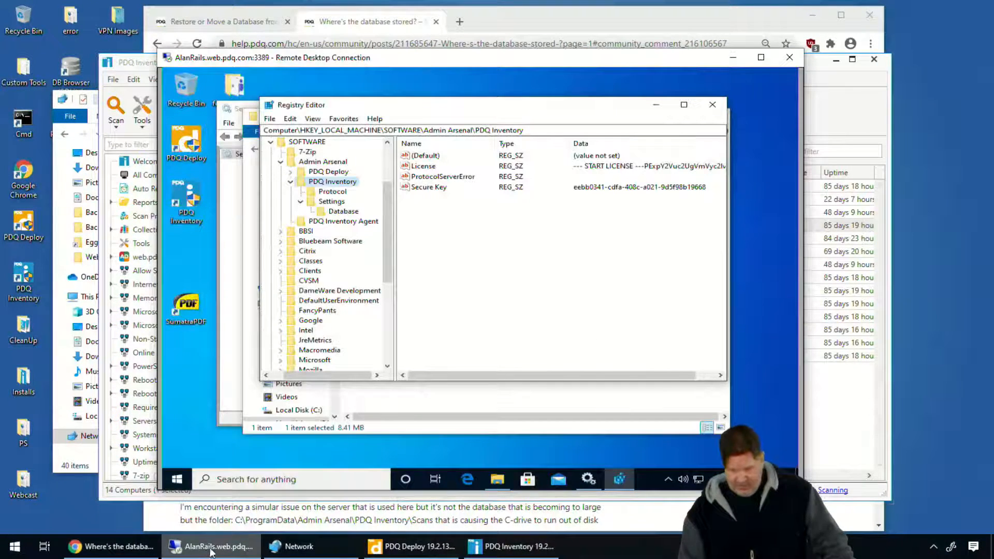
pyautogui.click(332, 204)
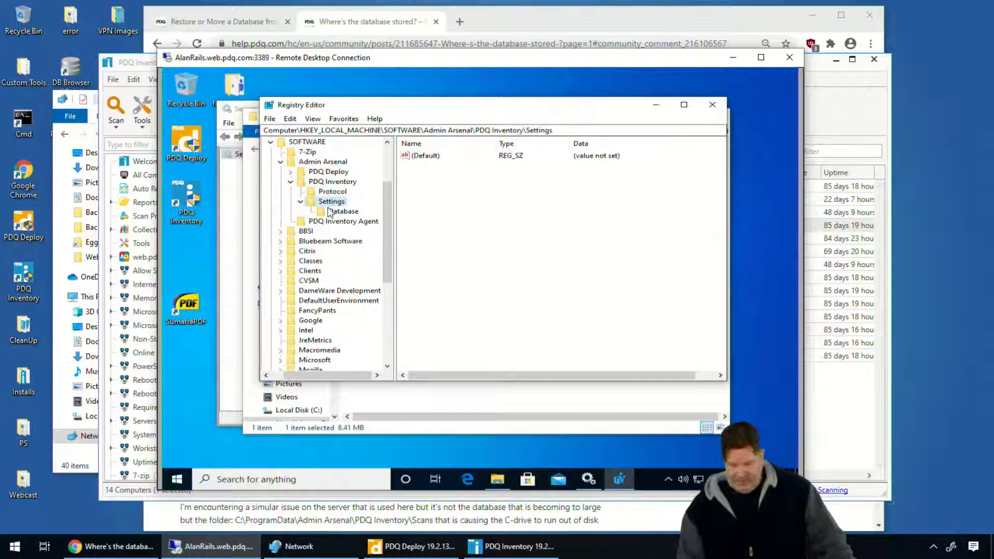
pyautogui.click(334, 213)
pyautogui.click(527, 29)
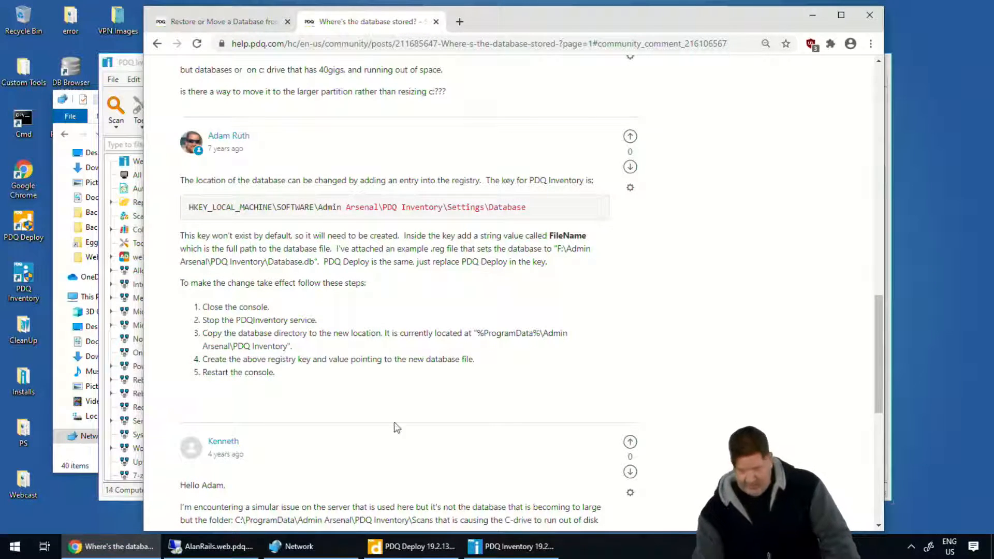
pyautogui.click(210, 546)
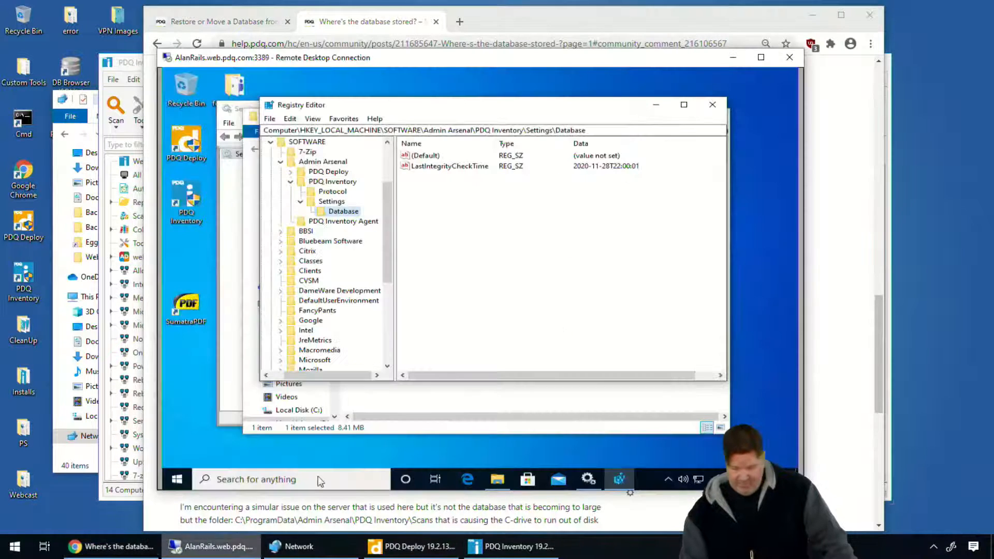
# Create a string value named FileName in the PDQ Inventory\Settings\Database registry key on AlanRails.
pyautogui.rightClick(456, 223)
pyautogui.moveTo(481, 229)
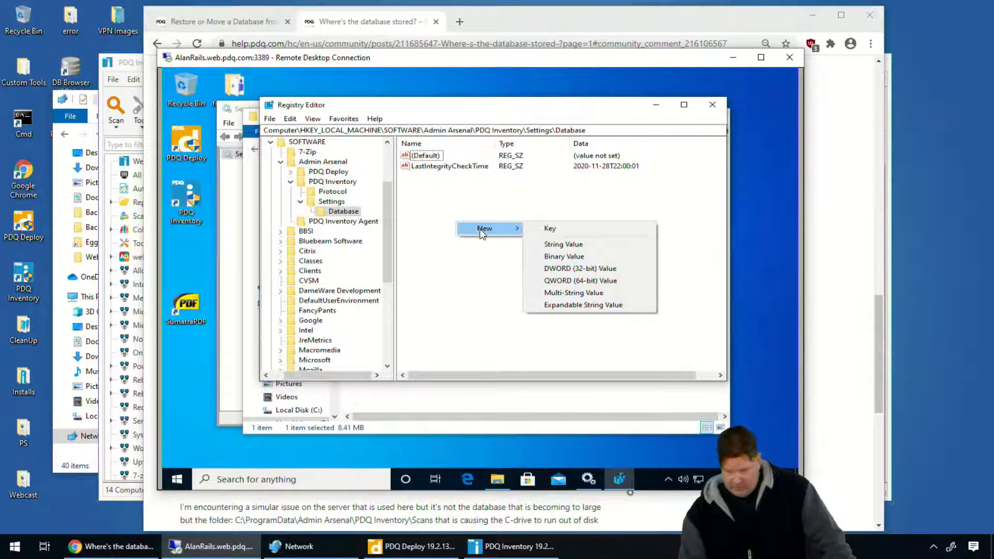
pyautogui.click(553, 243)
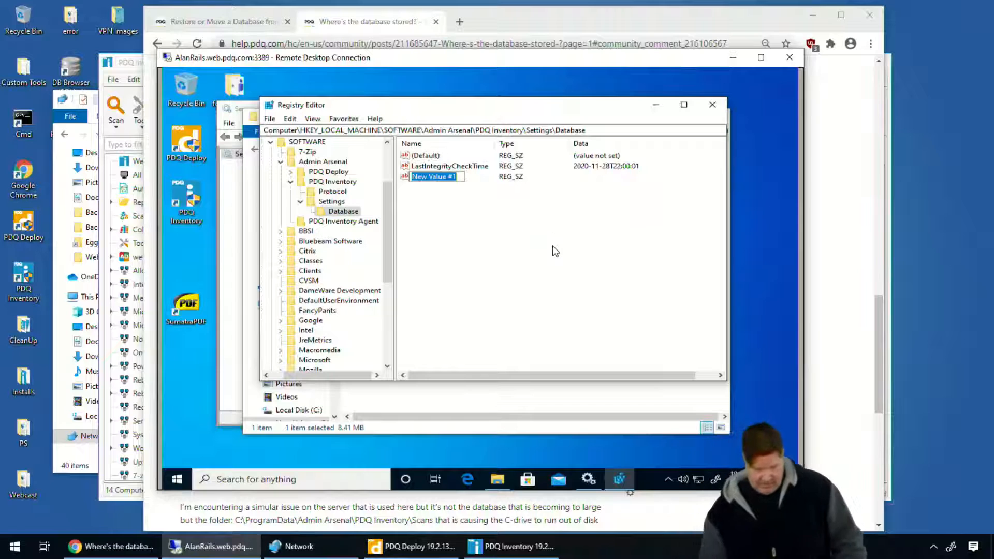
pyautogui.write('File')
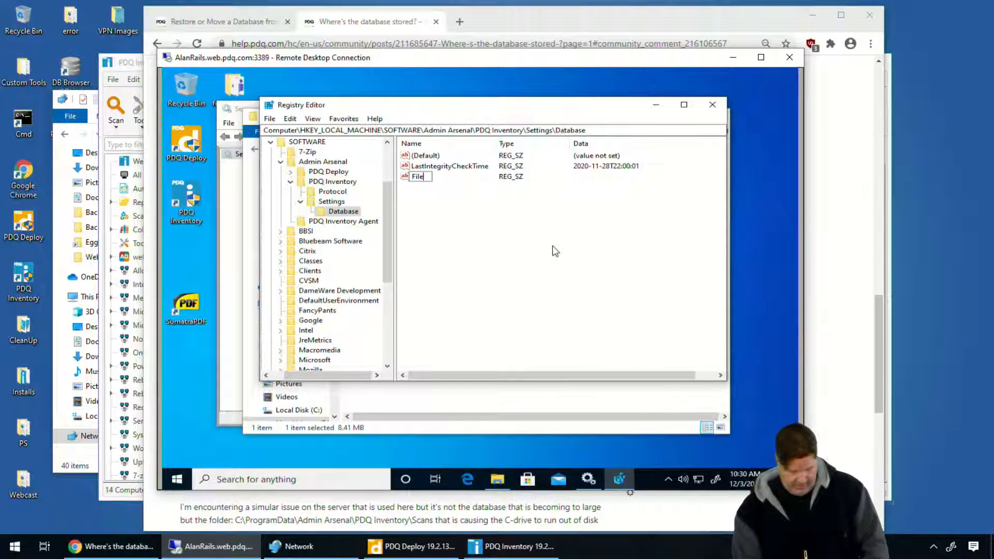
pyautogui.write('Nam')
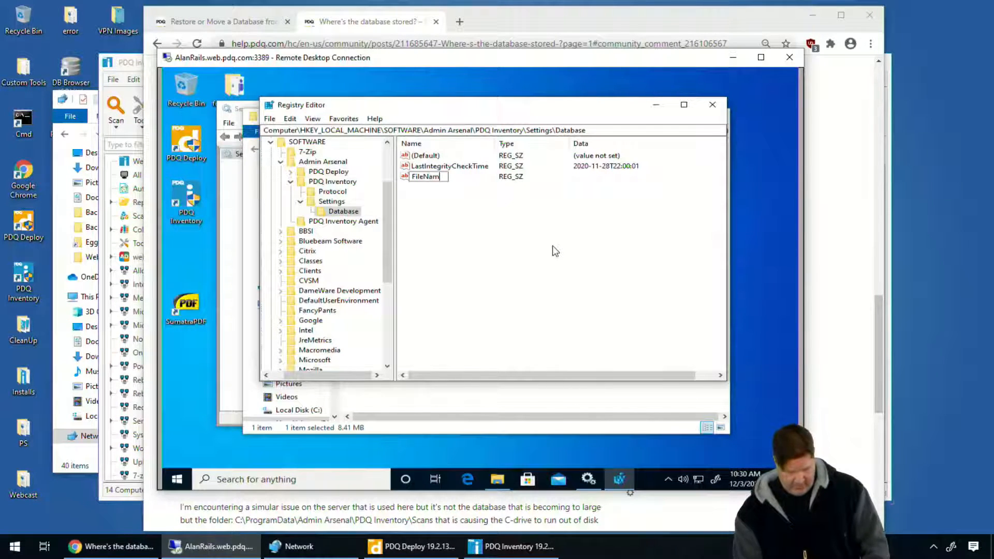
pyautogui.write('e')
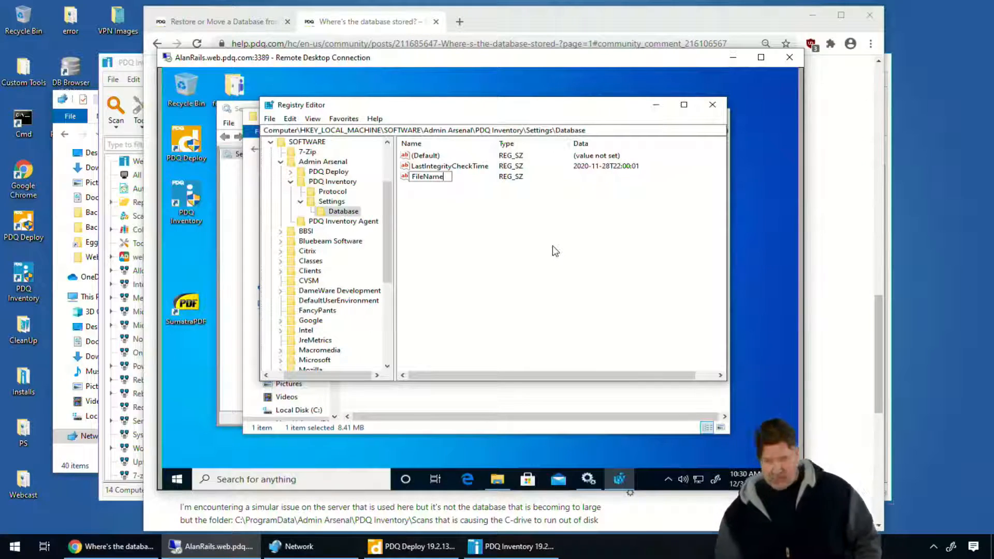
pyautogui.press('Return')
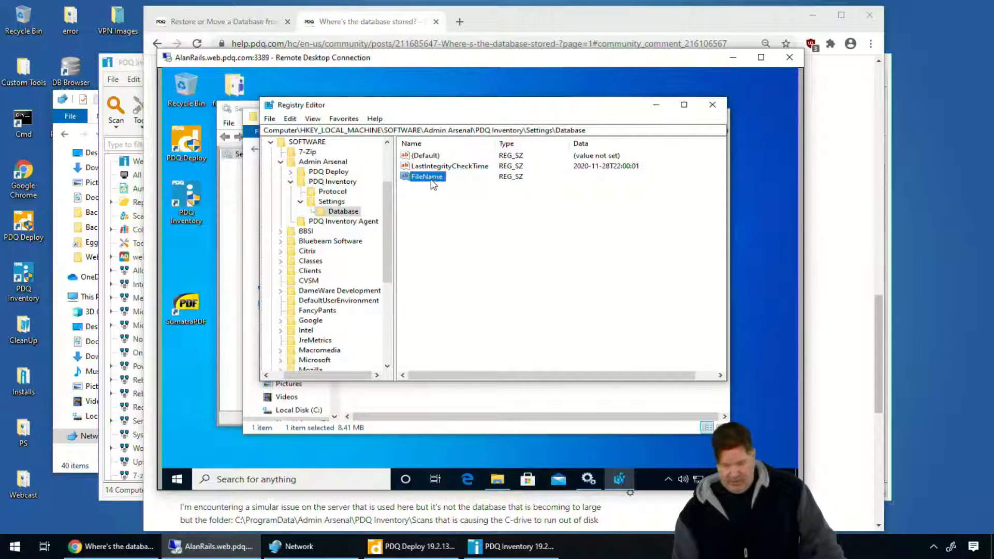
# Set the FileName value's data to e:\db\database.db.
pyautogui.doubleClick(434, 178)
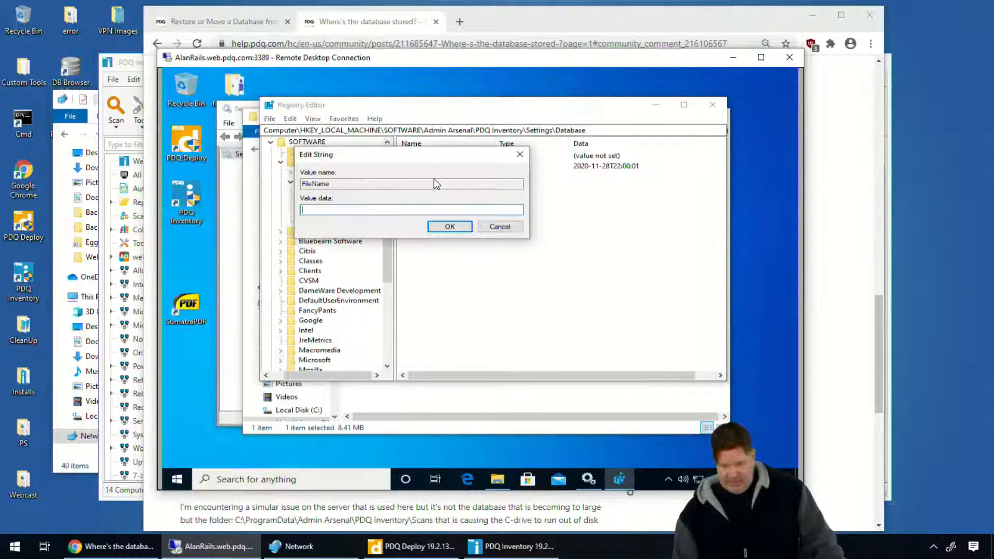
pyautogui.write('er')
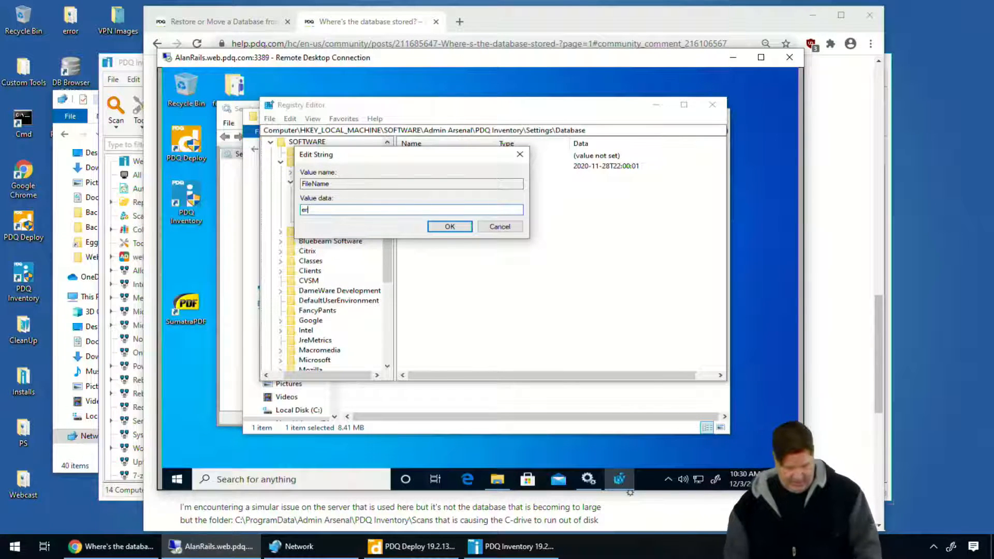
pyautogui.press('BackSpace')
pyautogui.write(':\\db\\')
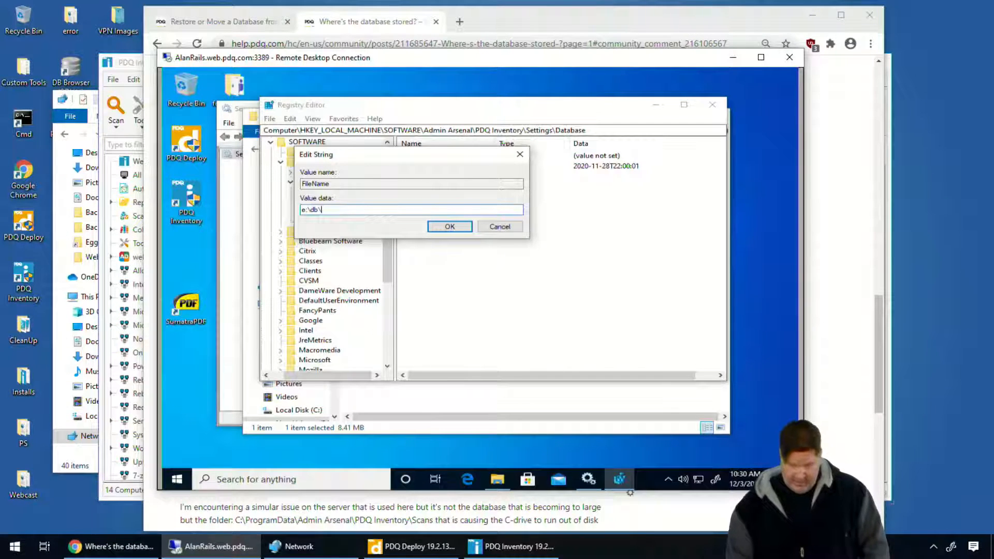
pyautogui.write('databse.db')
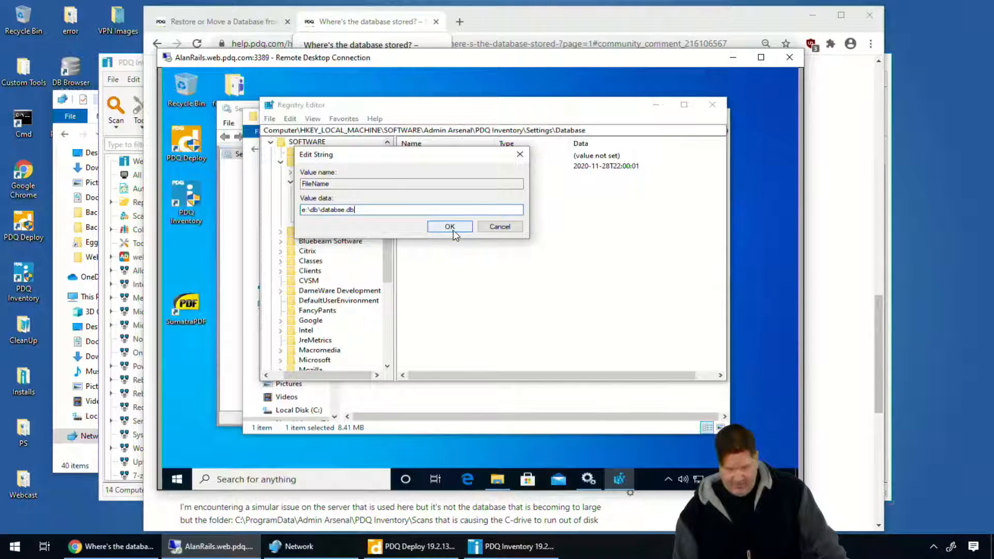
pyautogui.click(342, 209)
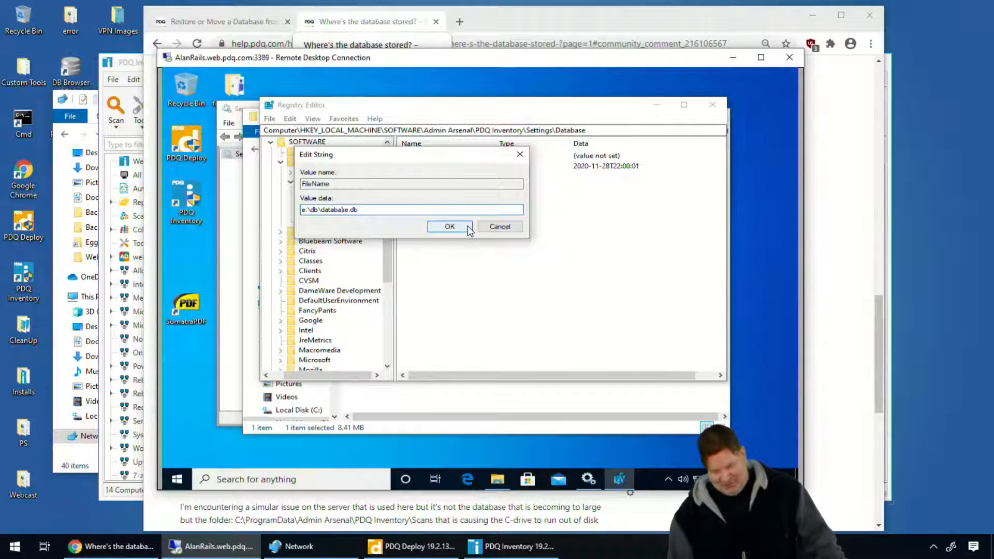
pyautogui.click(449, 226)
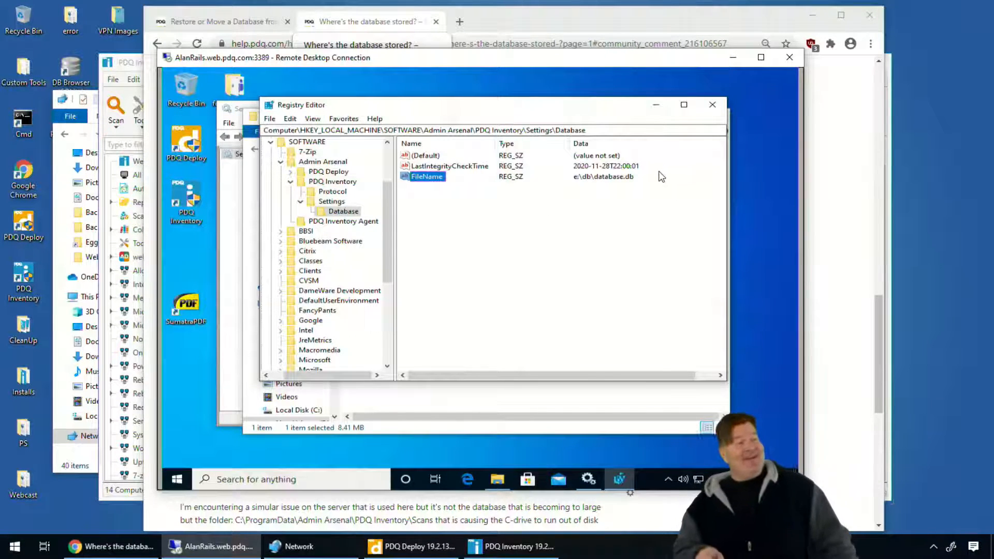
# Minimize the Registry Editor, File Explorer and Services windows on AlanRails and launch PDQ Inventory.
pyautogui.click(654, 109)
pyautogui.click(654, 113)
pyautogui.click(646, 109)
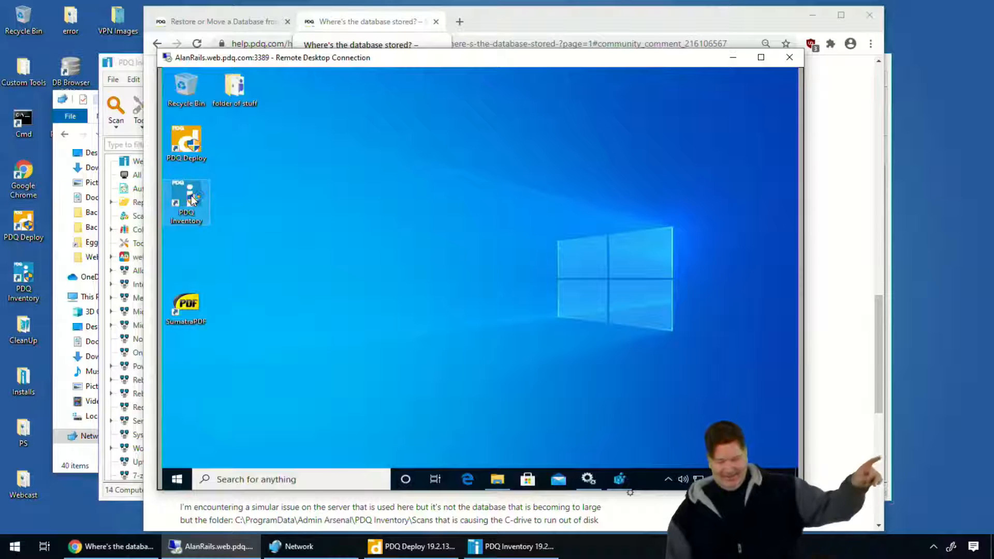
pyautogui.moveTo(191, 199)
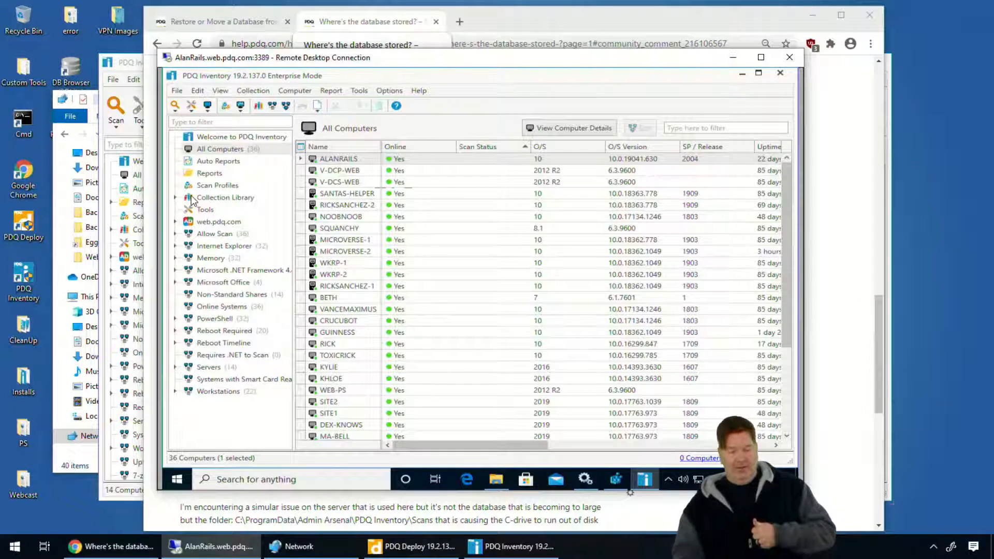
# Check the database path in the Database preferences of PDQ Inventory on AlanRails.
pyautogui.click(382, 91)
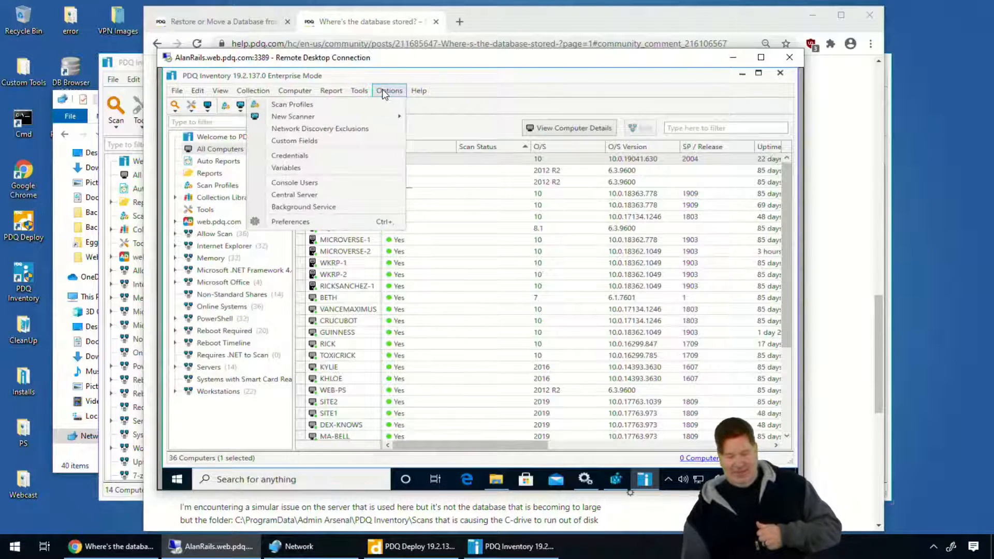
pyautogui.click(311, 223)
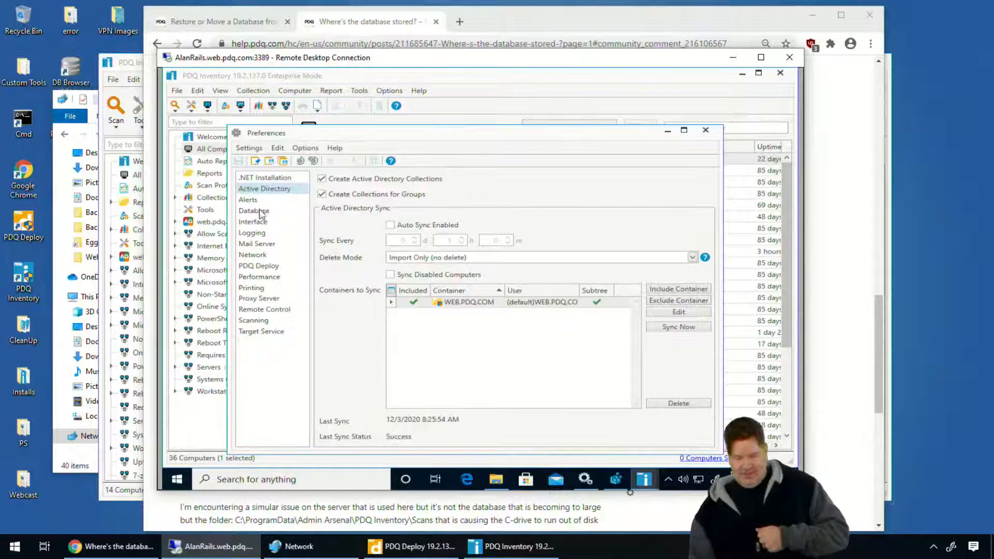
pyautogui.click(258, 210)
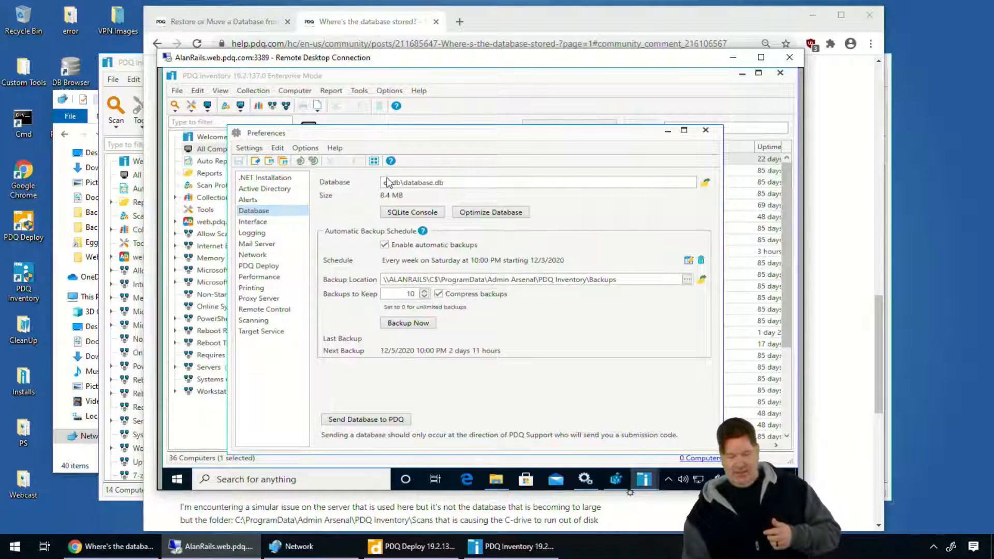
pyautogui.moveTo(443, 183); pyautogui.dragTo(358, 183)
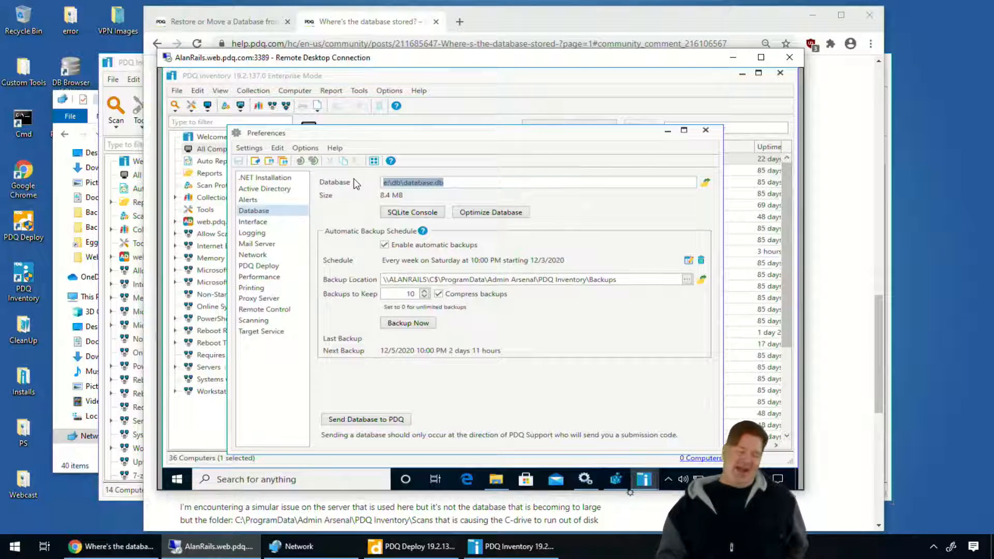
# Close the Network window on GUINNESS and bring PDQ Inventory and the AlanRails remote session back up, leaving the browser minimized.
pyautogui.click(732, 57)
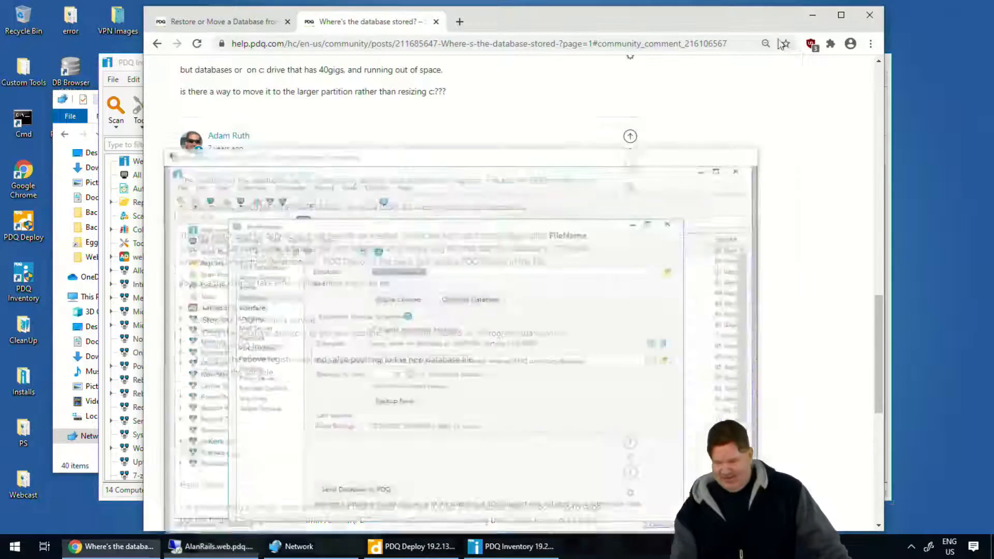
pyautogui.click(812, 15)
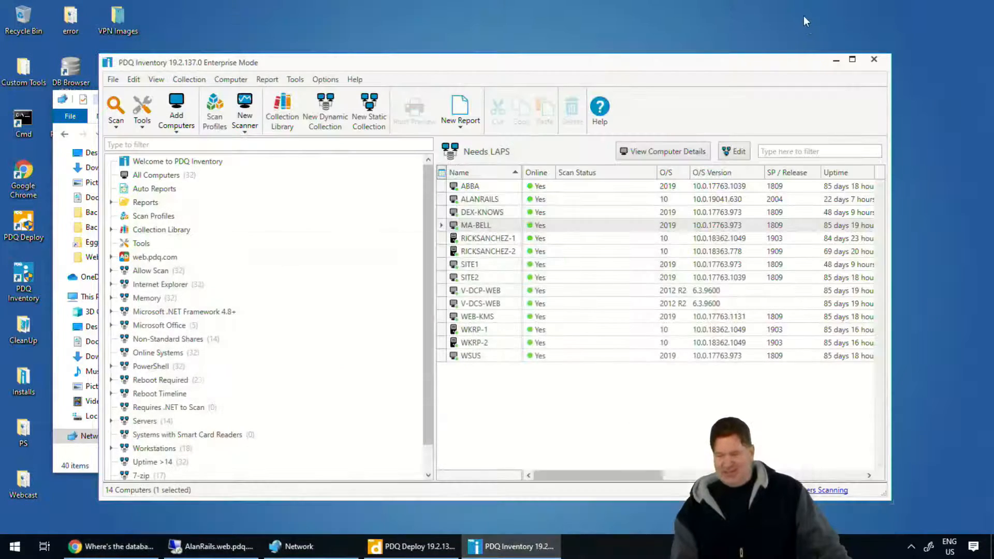
pyautogui.click(836, 60)
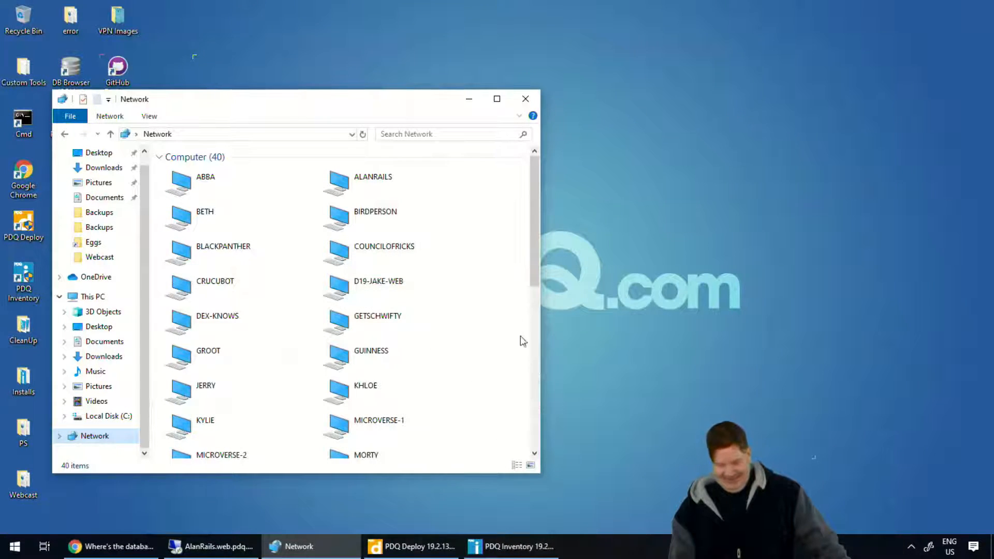
pyautogui.click(310, 547)
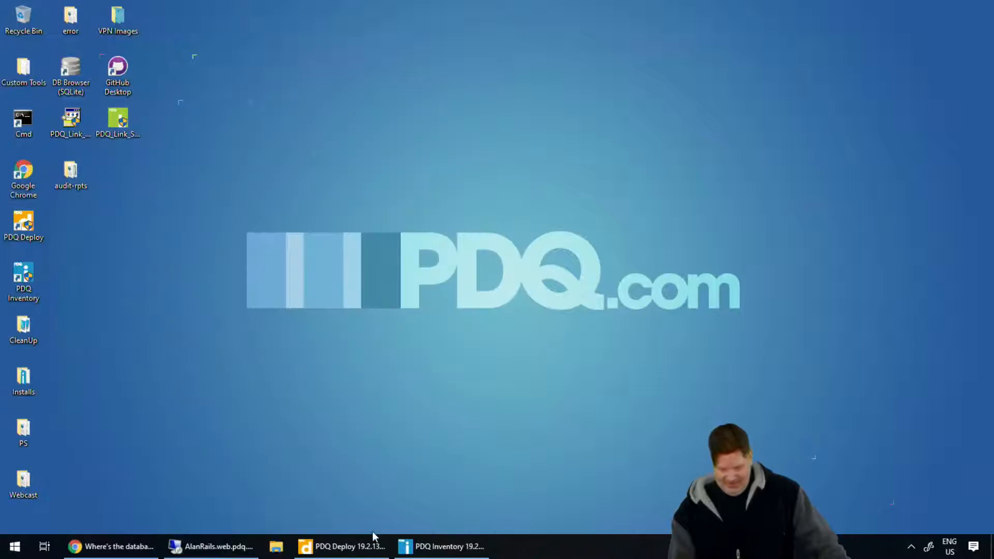
pyautogui.click(421, 548)
pyautogui.click(213, 546)
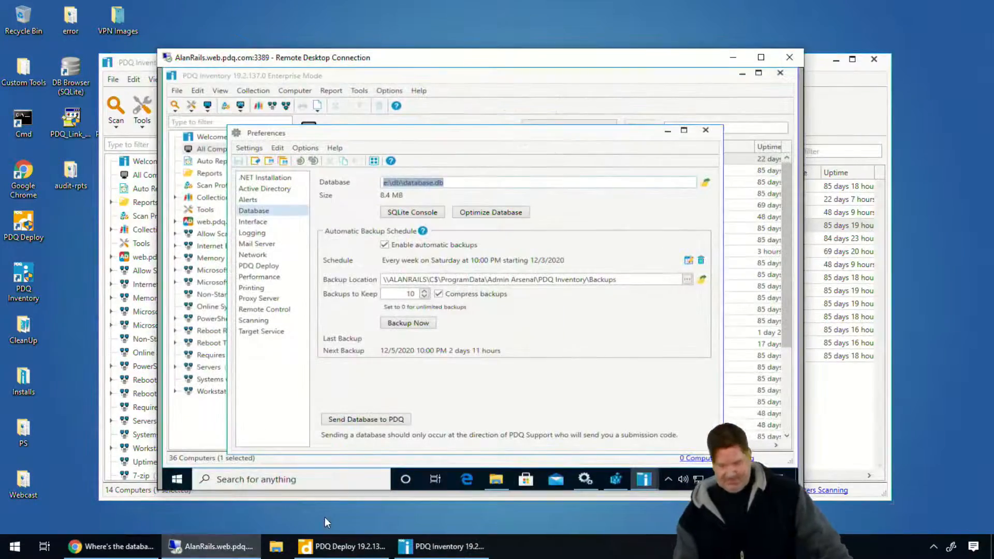
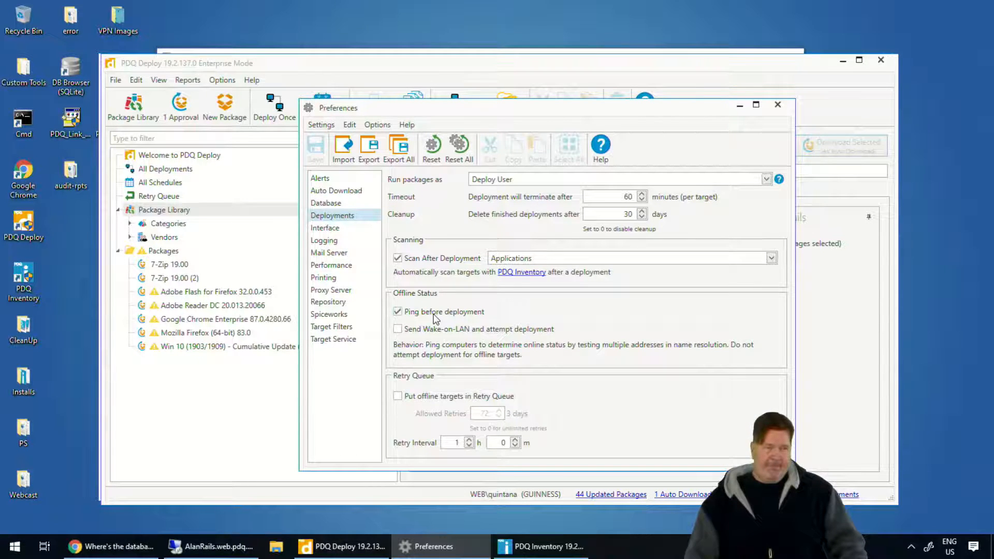
# Examine the Service Manager TCP Connection options in the Performance preferences, trying Timeout and switching back to Disabled, and close Preferences.
pyautogui.click(329, 265)
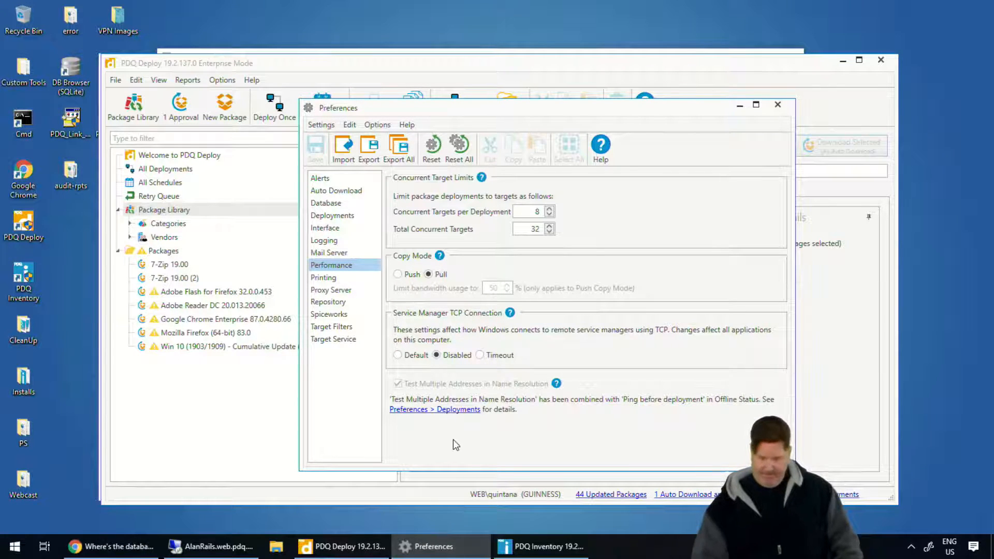
pyautogui.moveTo(424, 367); pyautogui.dragTo(499, 372)
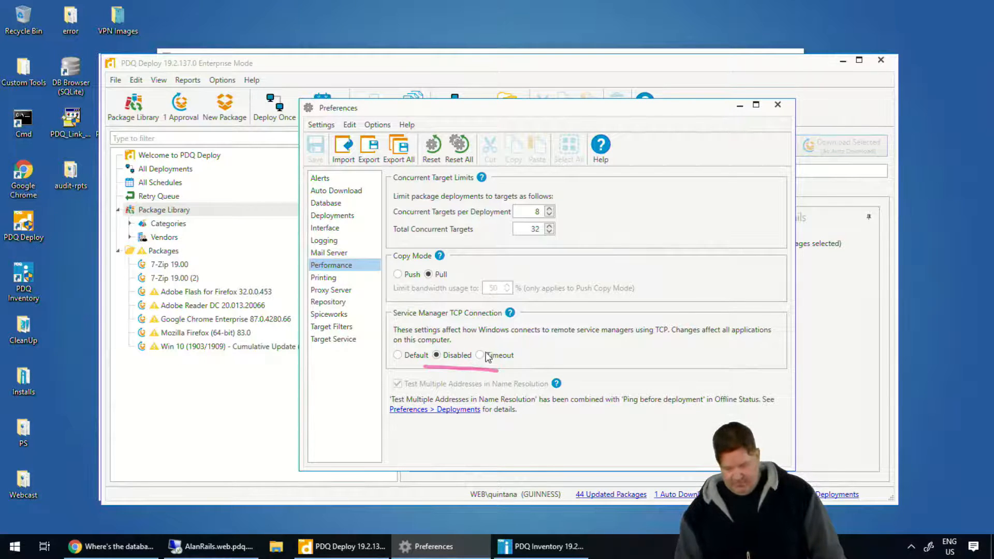
pyautogui.click(484, 357)
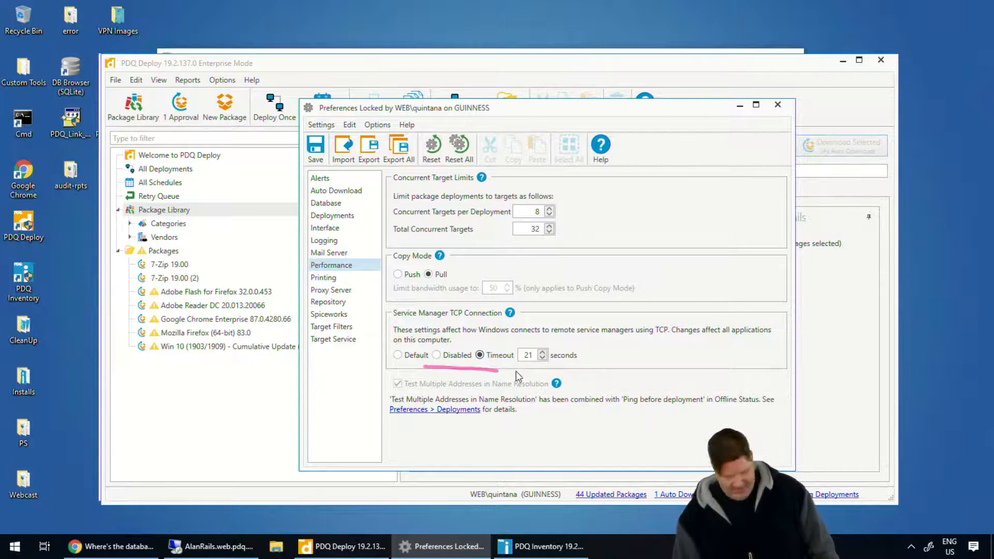
pyautogui.click(443, 360)
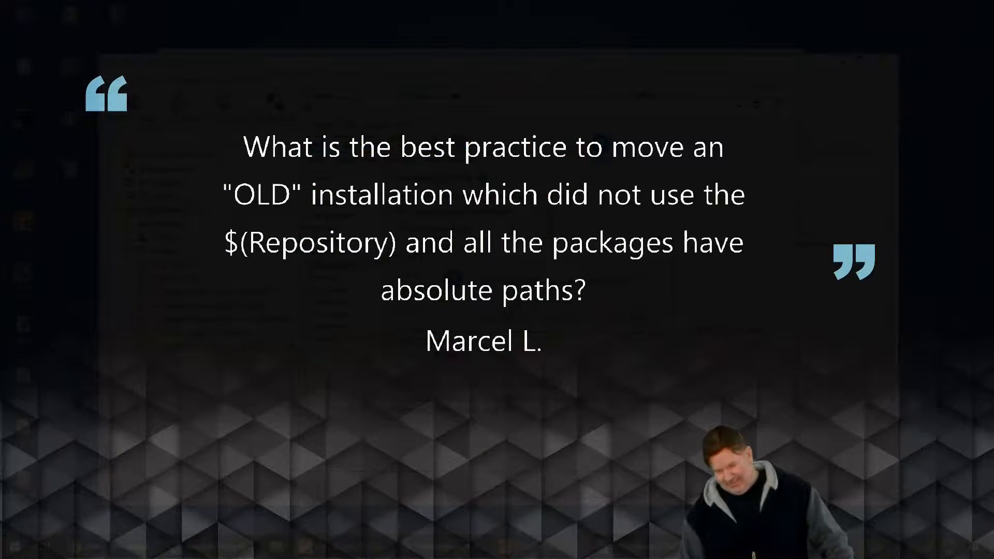
pyautogui.click(777, 105)
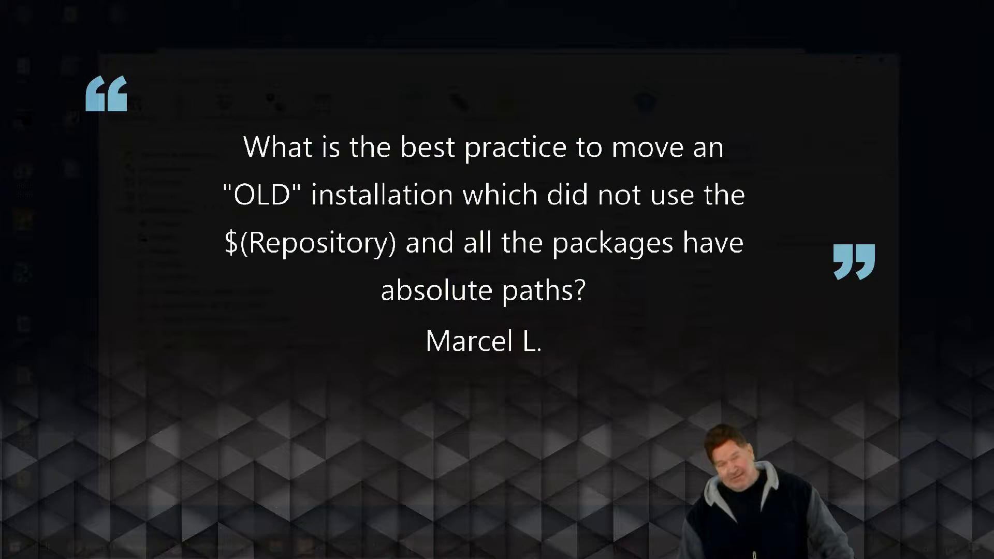